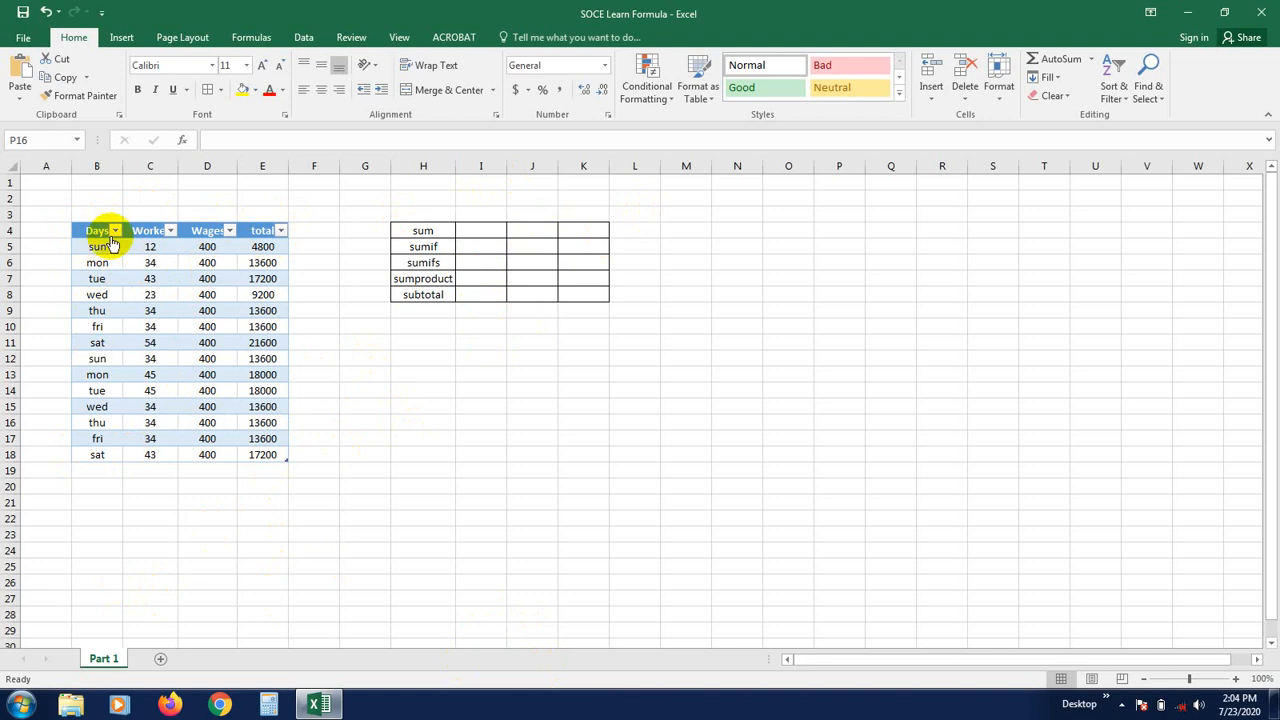
click(115, 231)
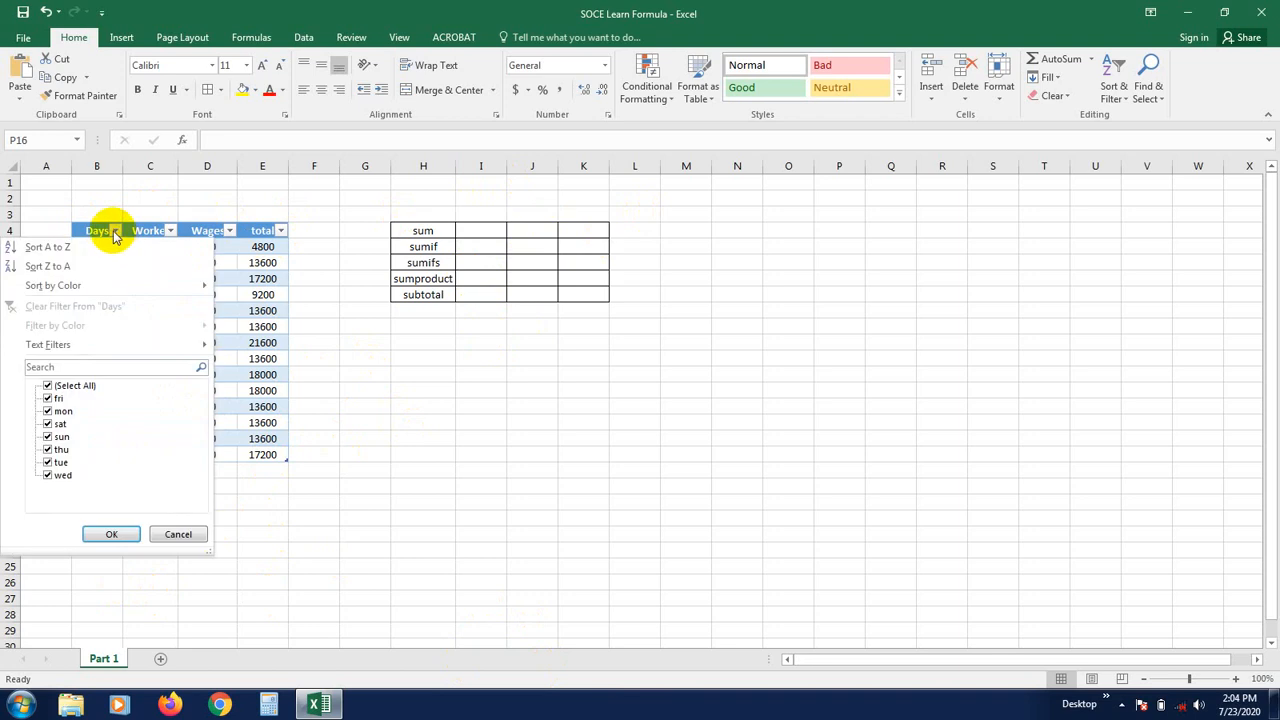
click(115, 231)
click(410, 467)
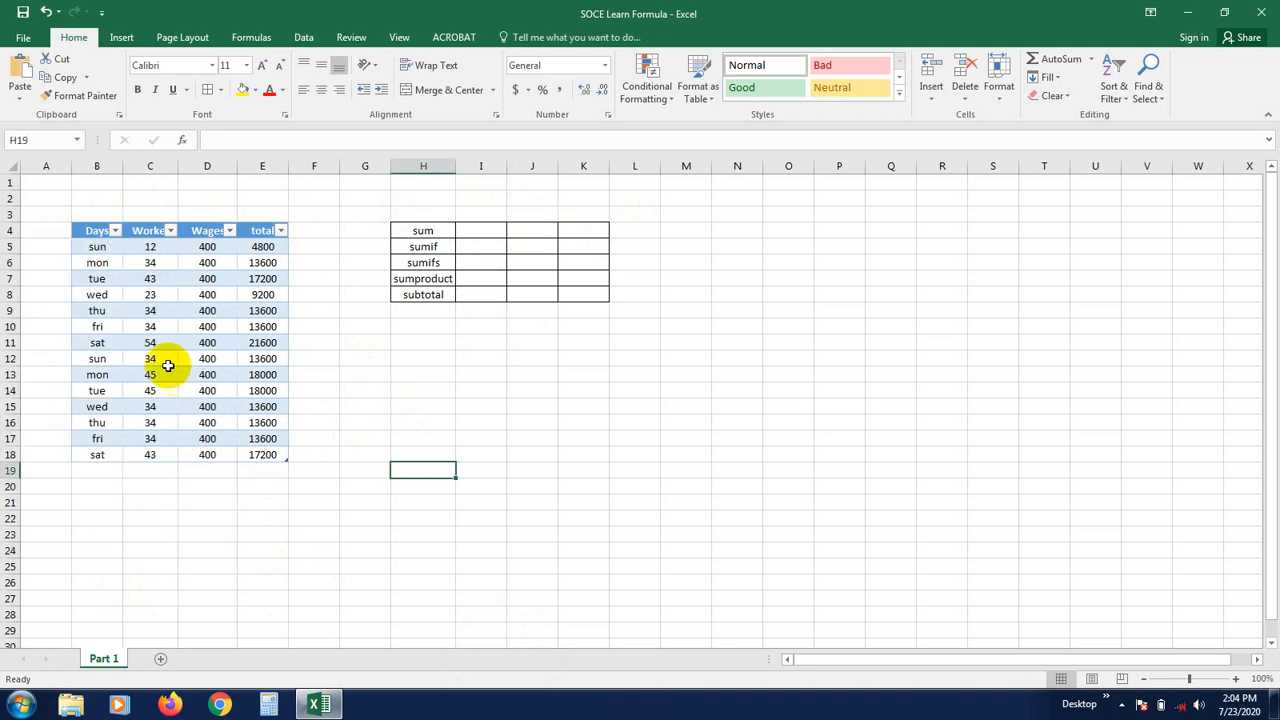
click(250, 531)
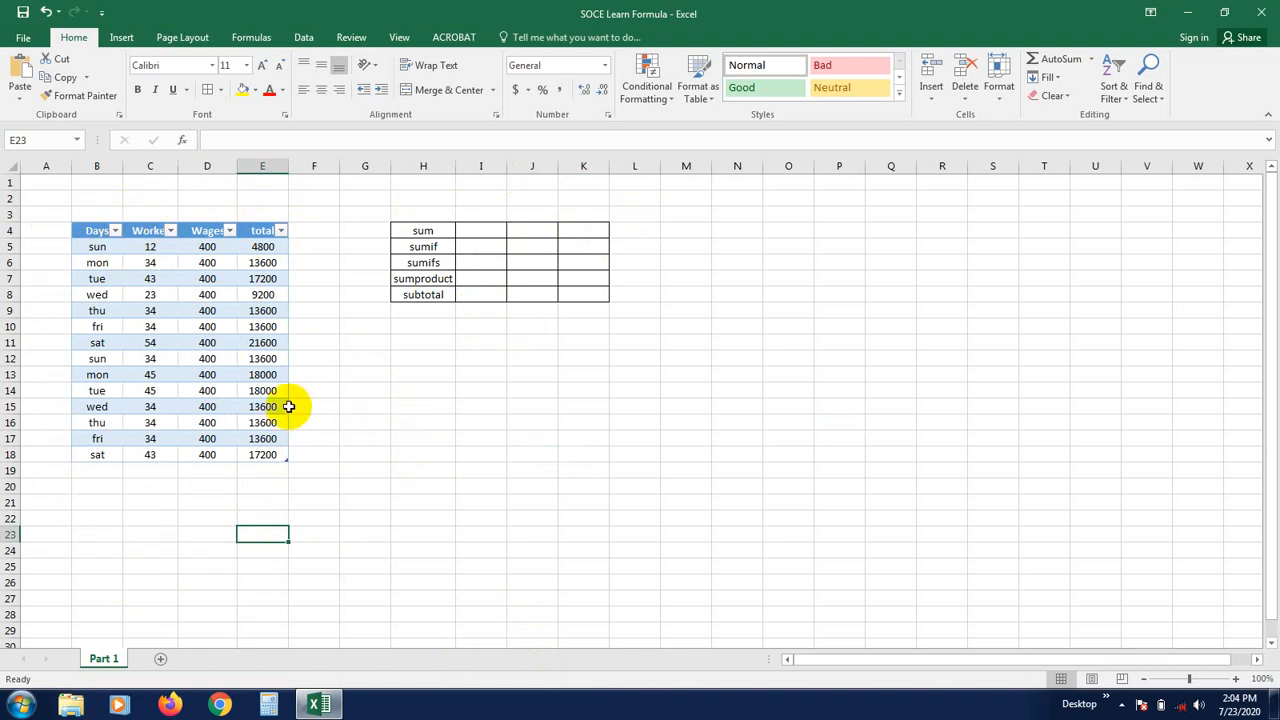
click(332, 420)
click(345, 428)
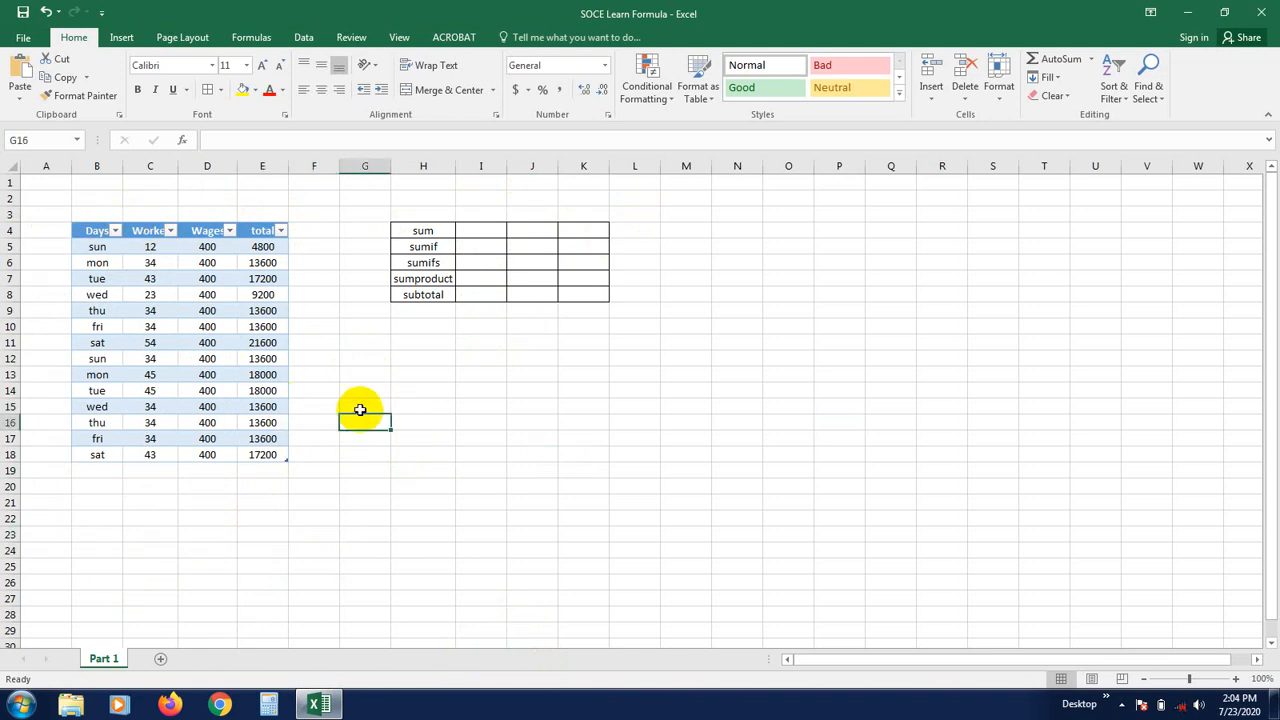
click(466, 230)
click(448, 232)
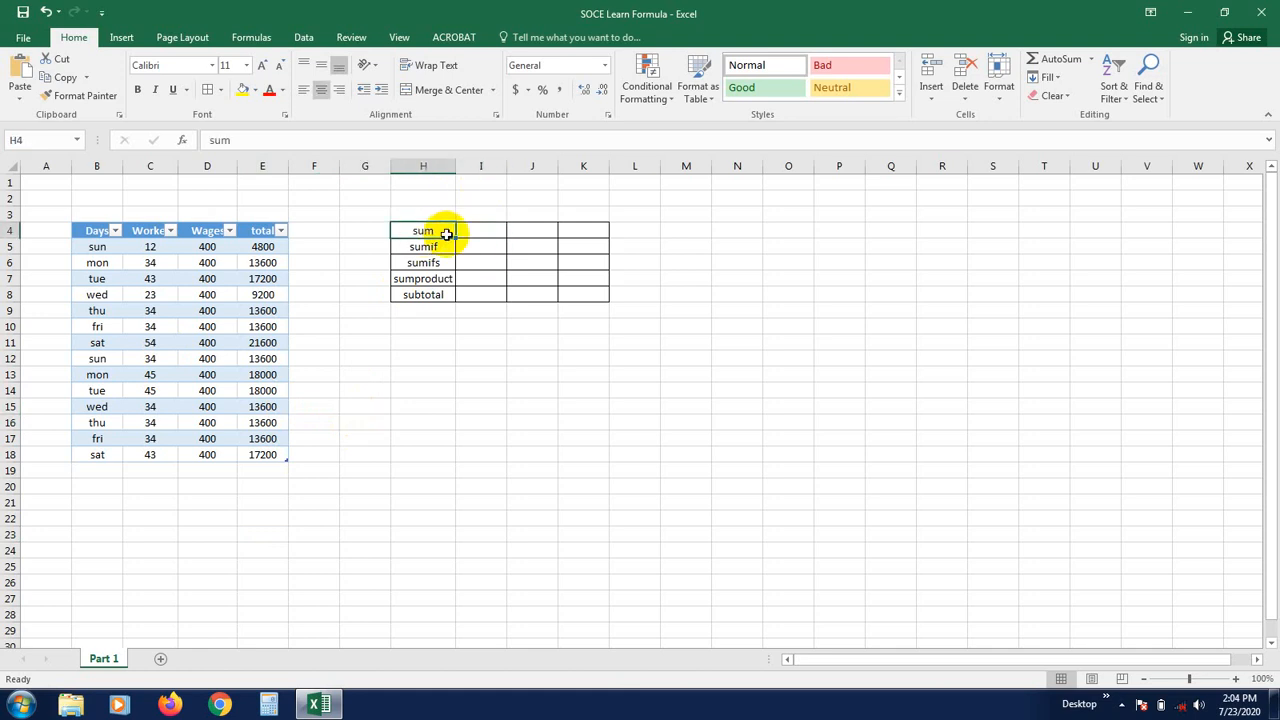
click(471, 234)
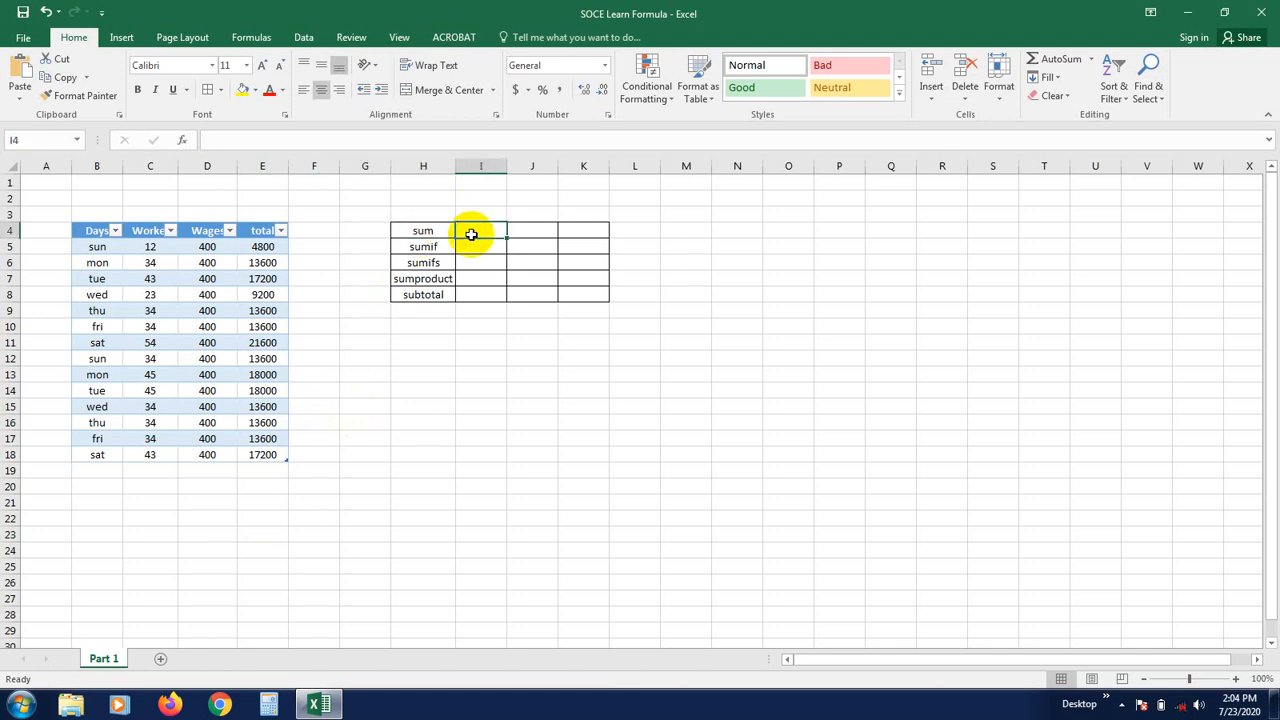
click(471, 251)
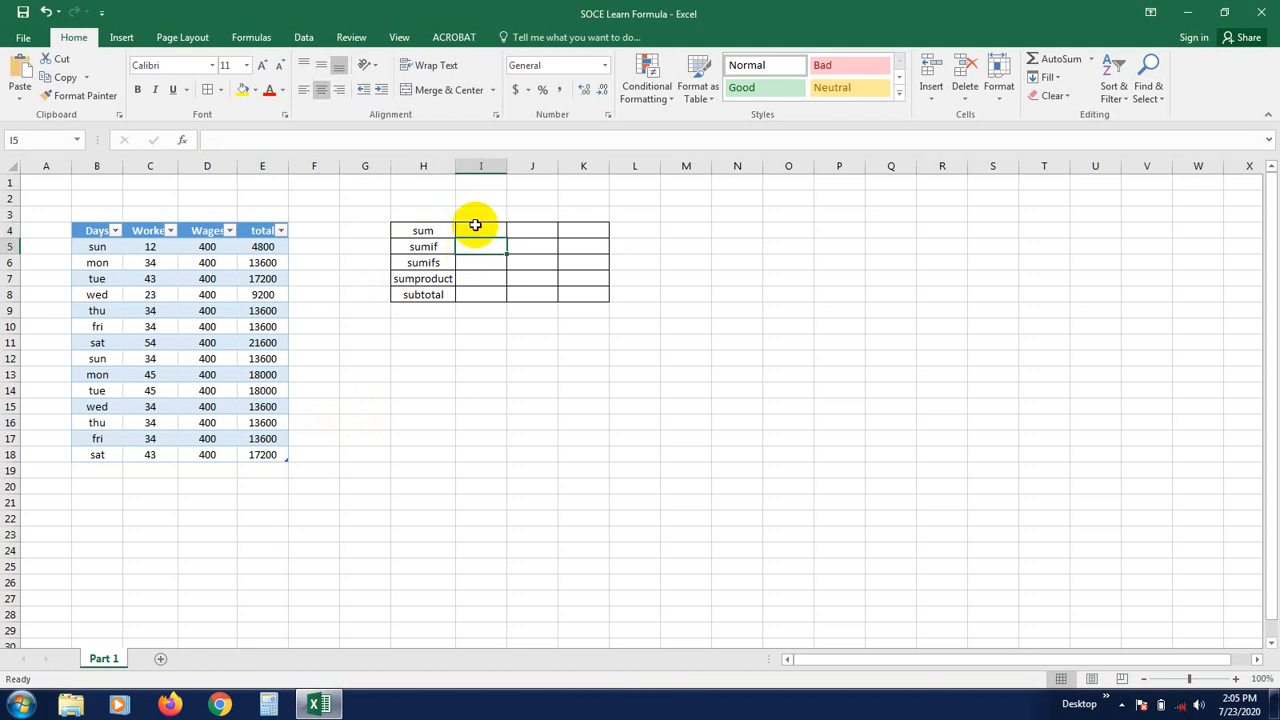
Enter the formula =D5+D6+D7 in cell I4 of the sum row to add the first three wages
click(475, 226)
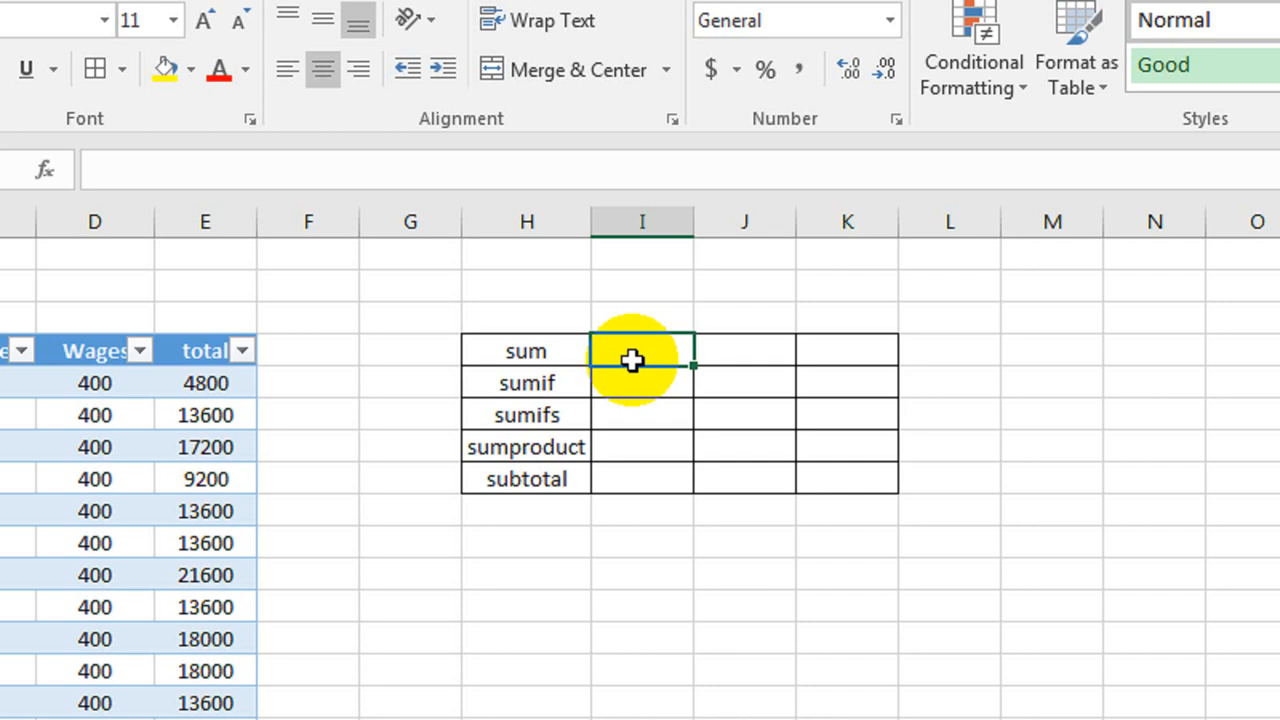
text(=)
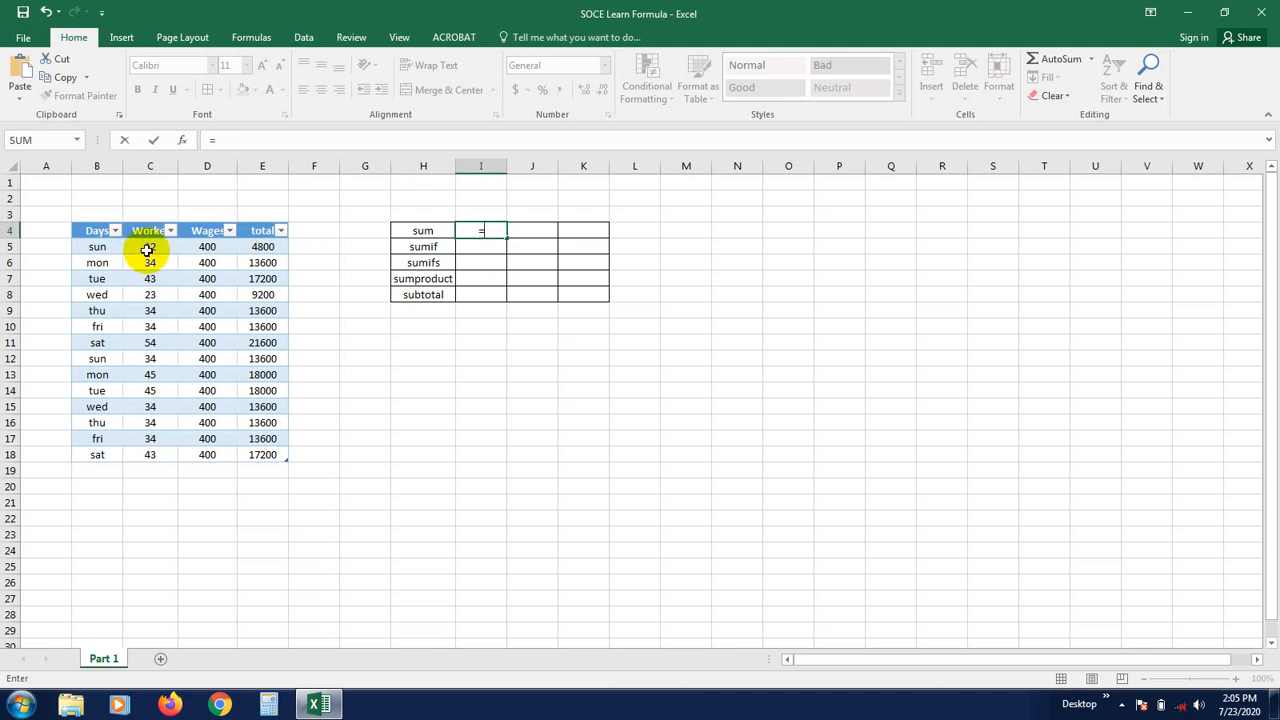
click(204, 248)
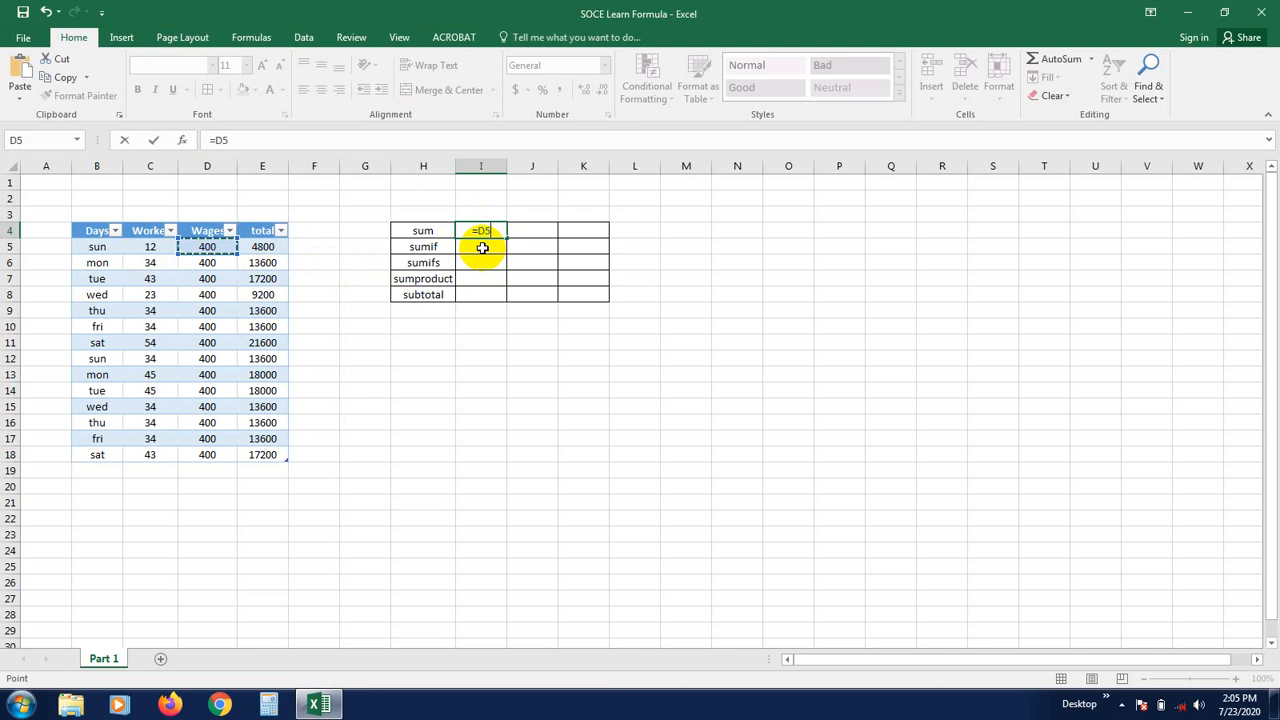
text(+)
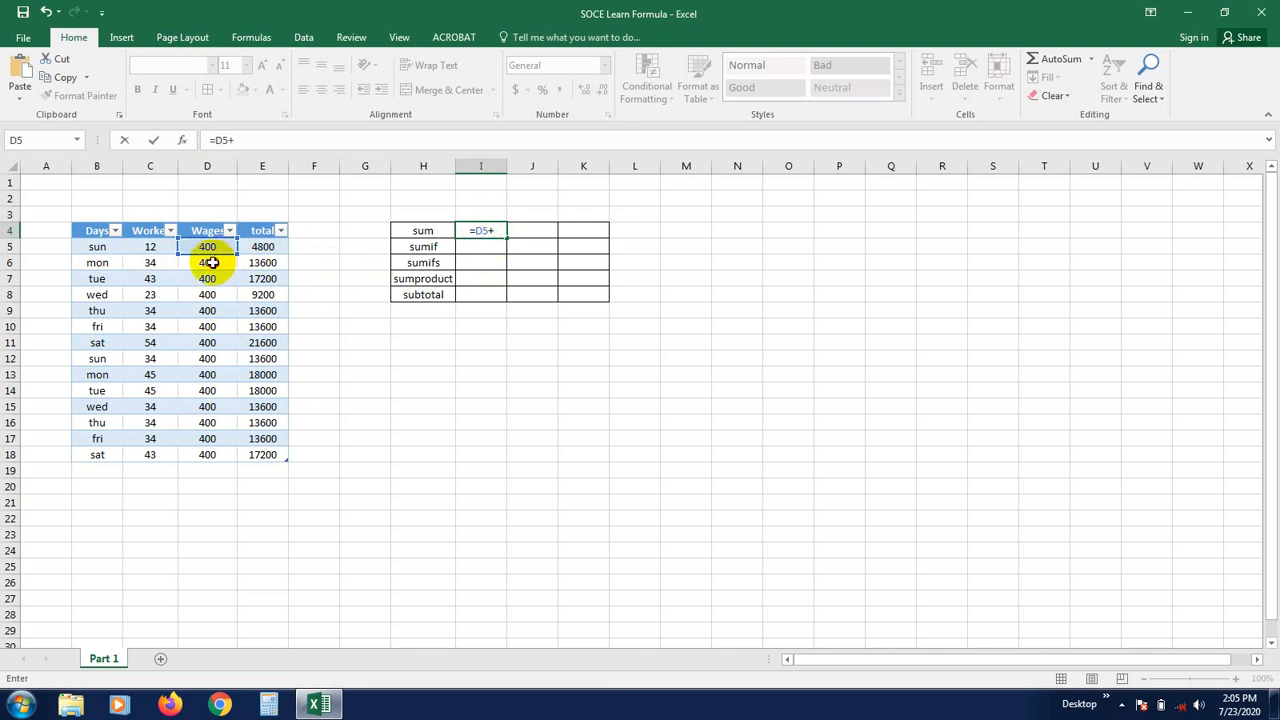
click(212, 262)
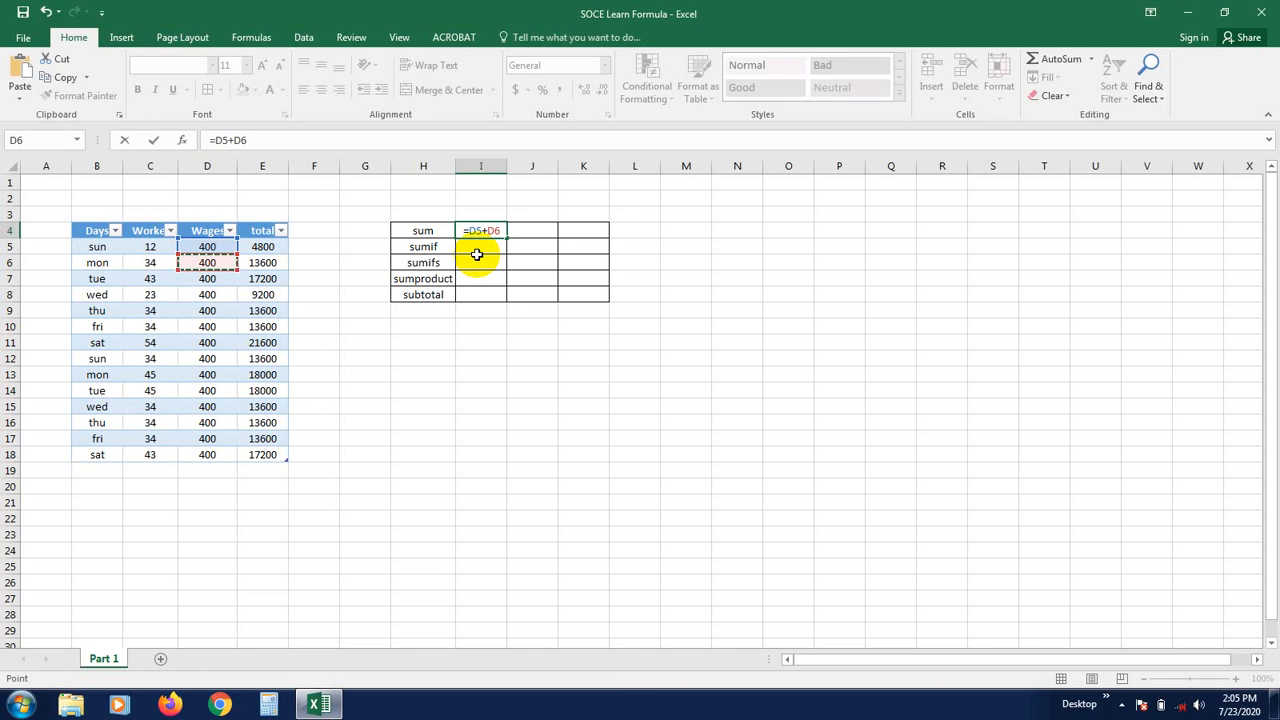
text(+)
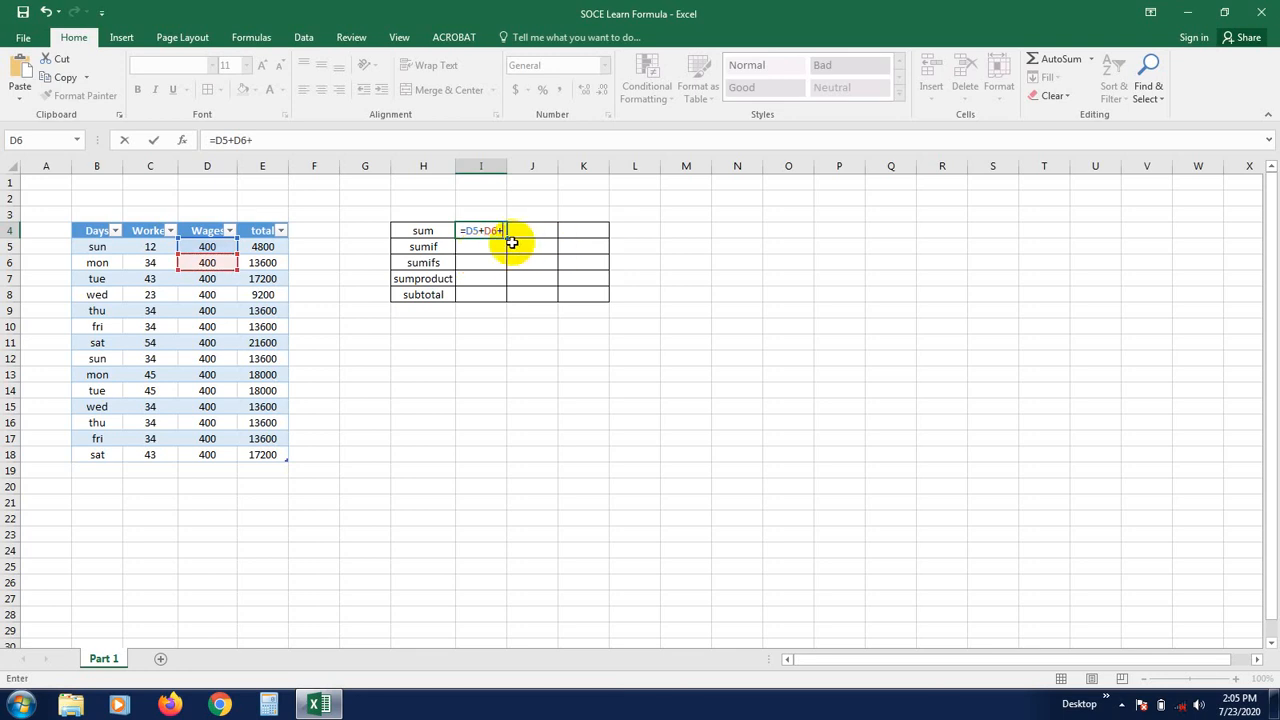
click(205, 279)
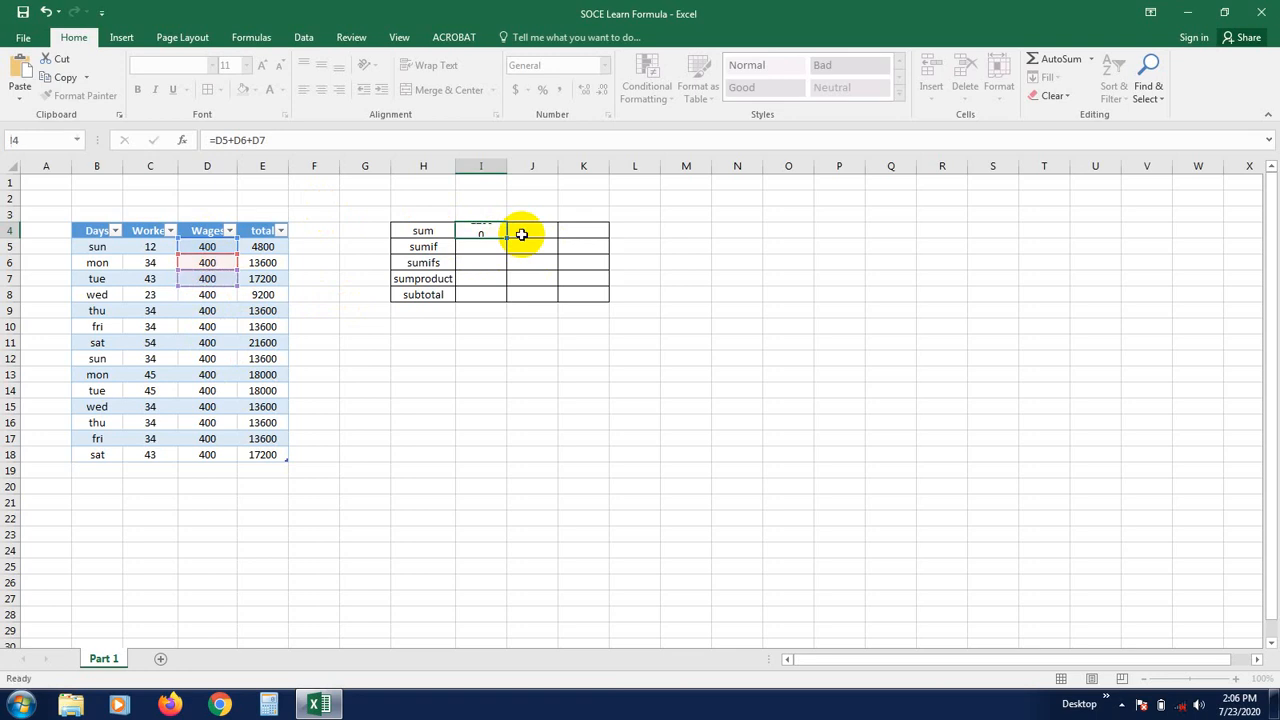
key(Return)
Examine the addition formula in I4 and the wage cells D5 to D7 that it adds
click(480, 228)
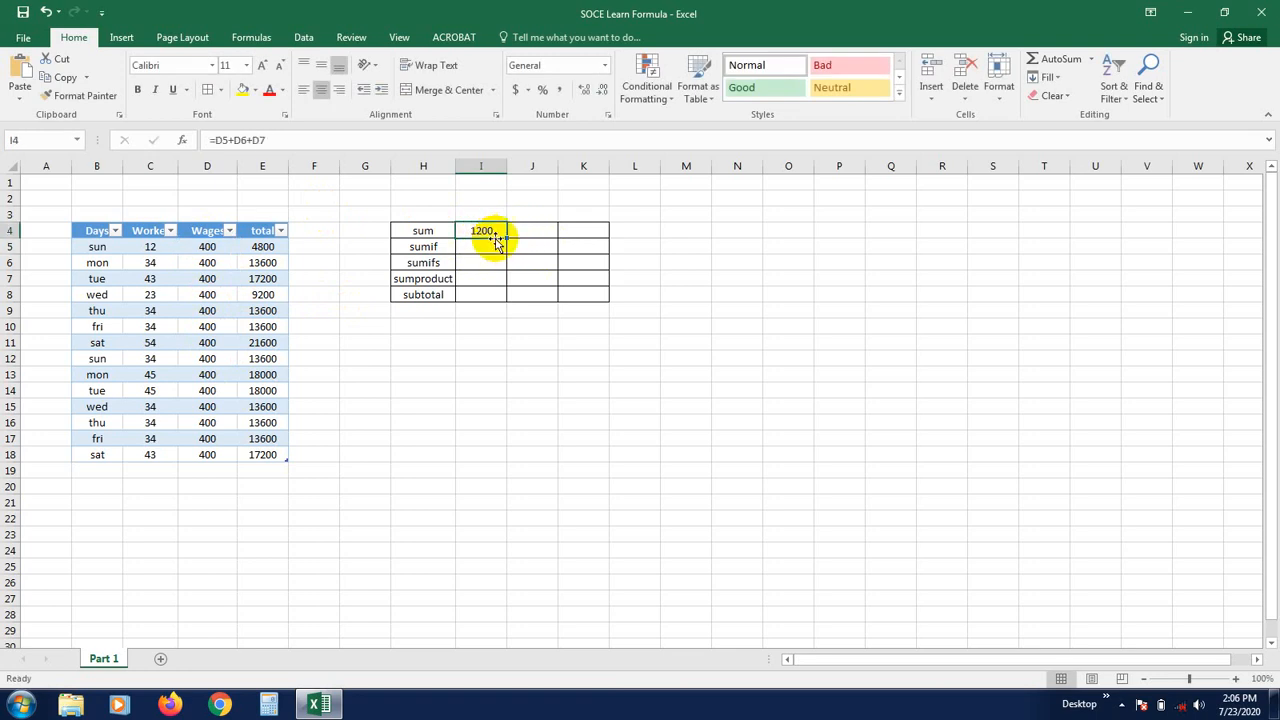
click(208, 246)
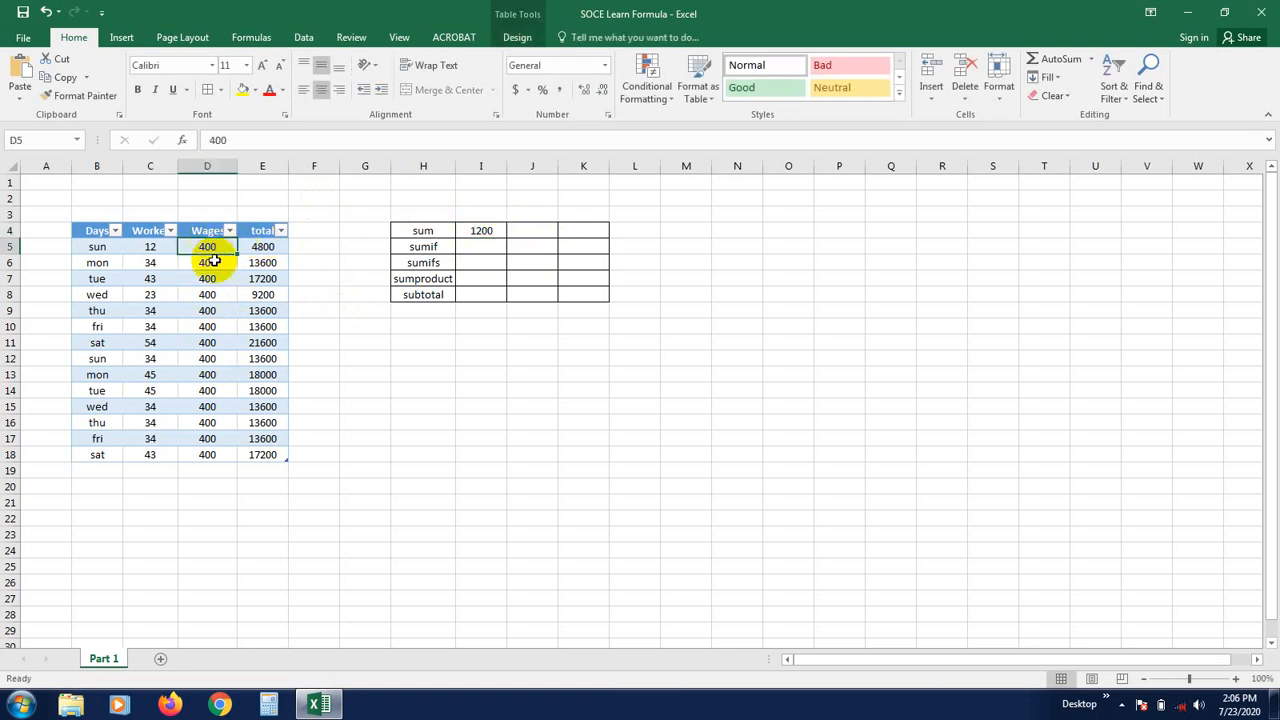
key(Down)
key(Down)
key(Down)
click(209, 248)
click(213, 262)
click(214, 279)
click(499, 230)
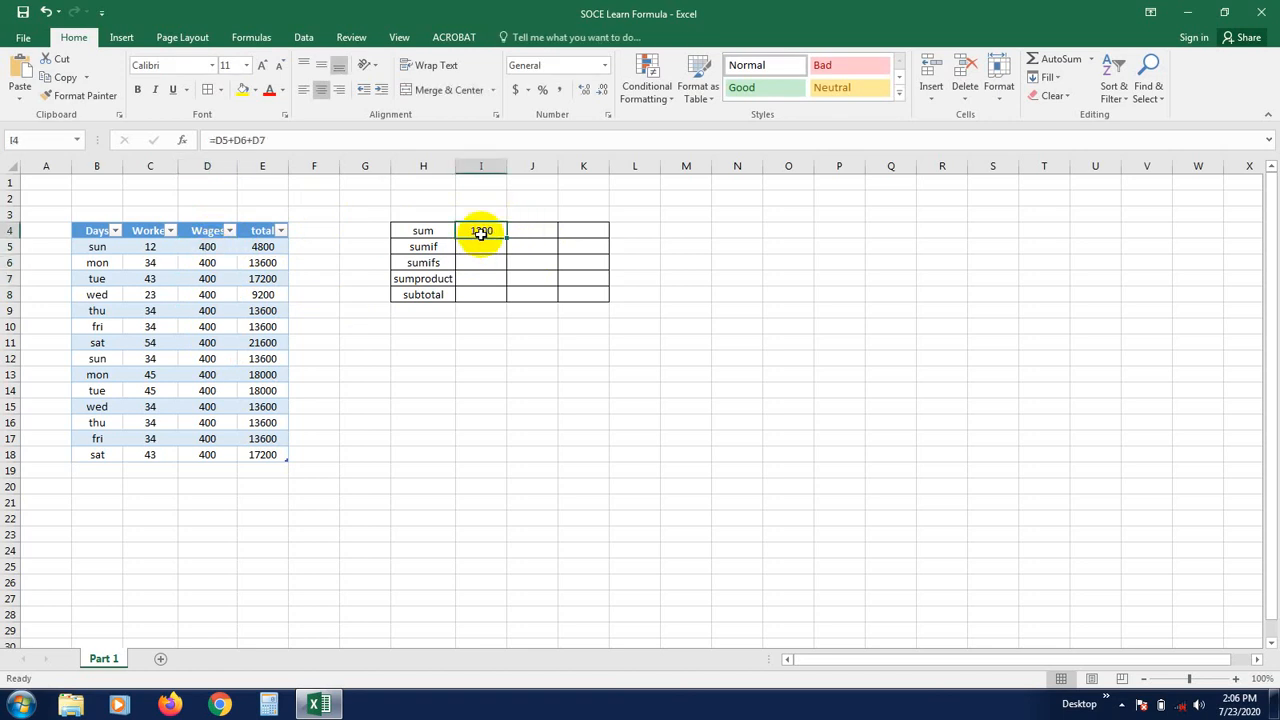
click(530, 233)
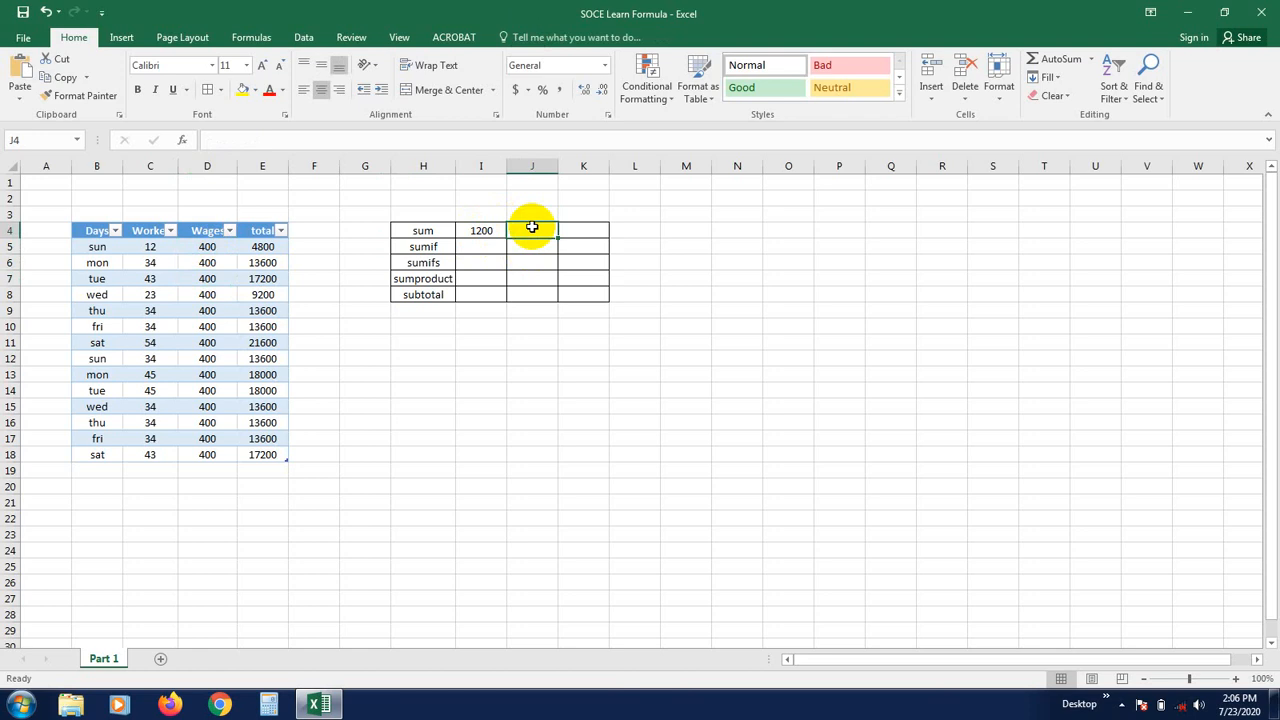
click(481, 232)
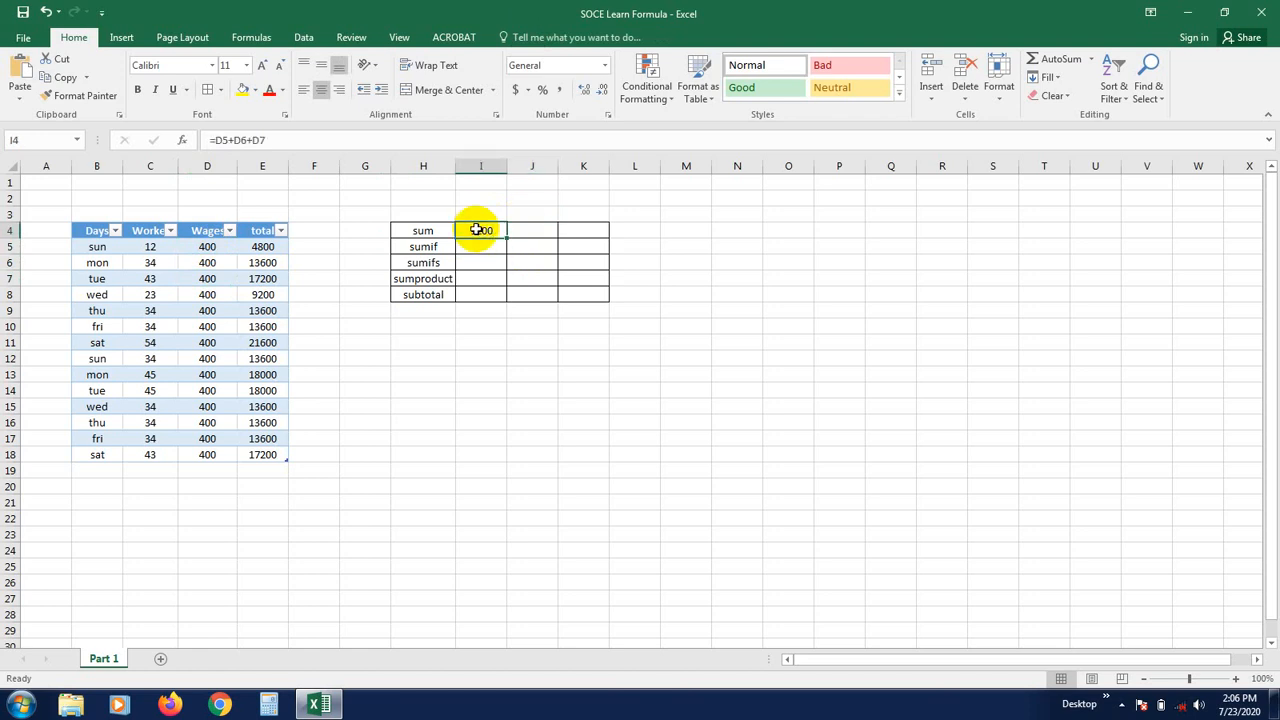
click(449, 357)
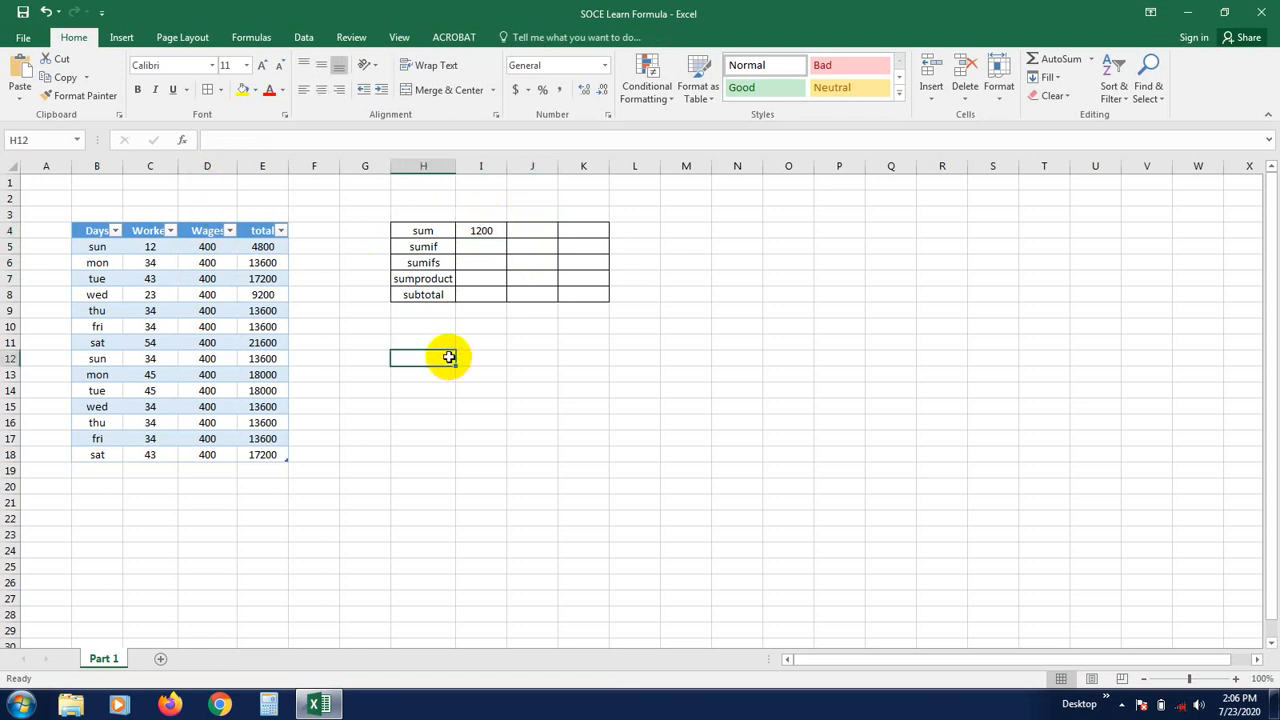
Begin a SUM formula in cell J4 and move its argument hint below the function list table
click(542, 238)
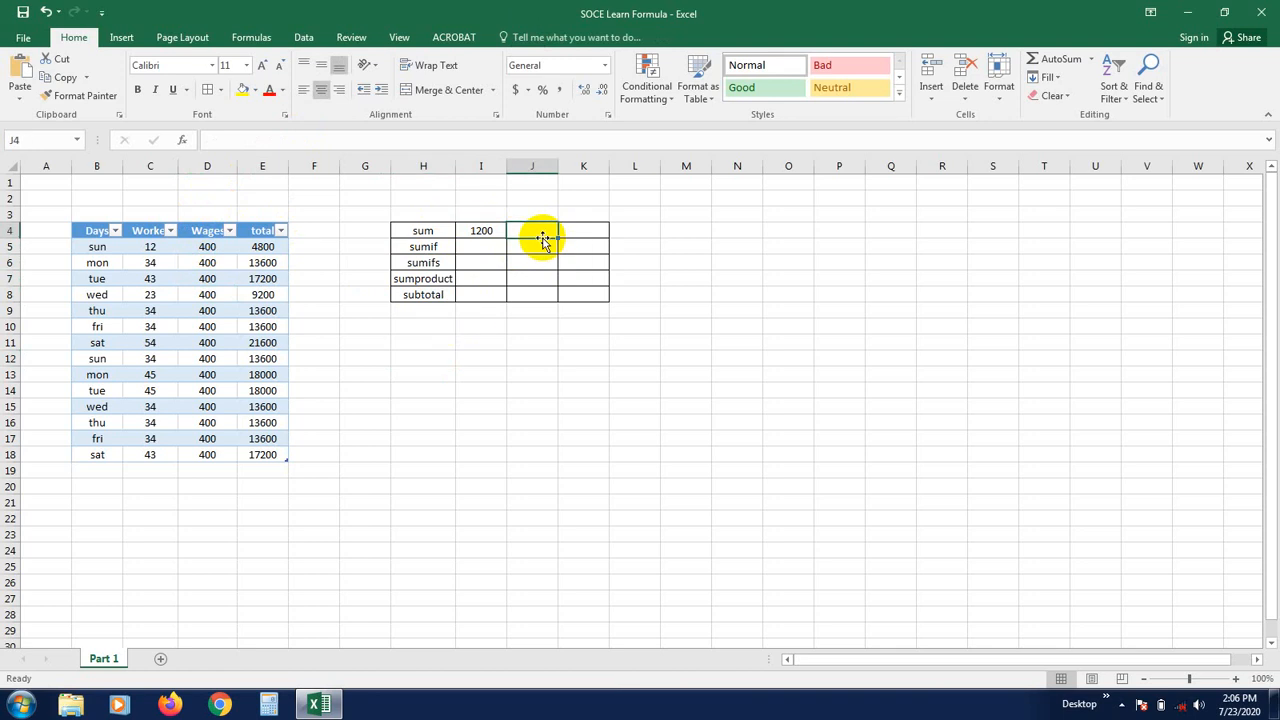
text(=)
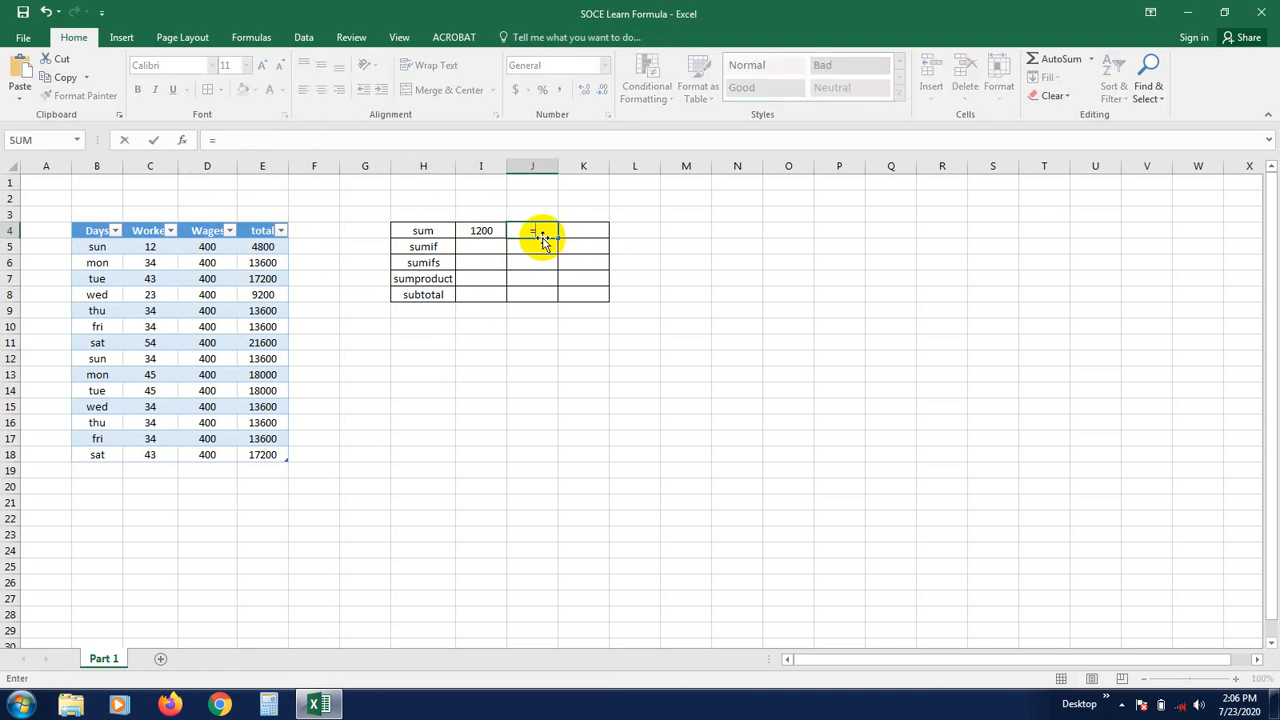
text(sum)
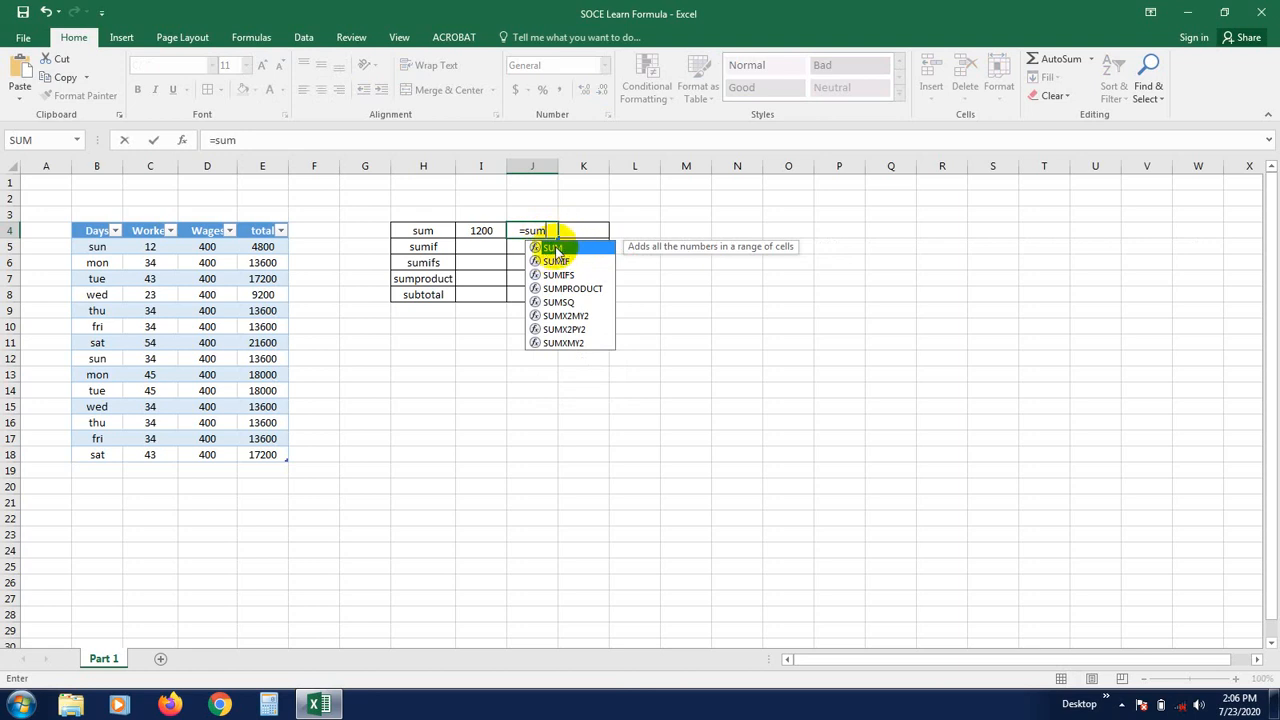
double_click(557, 250)
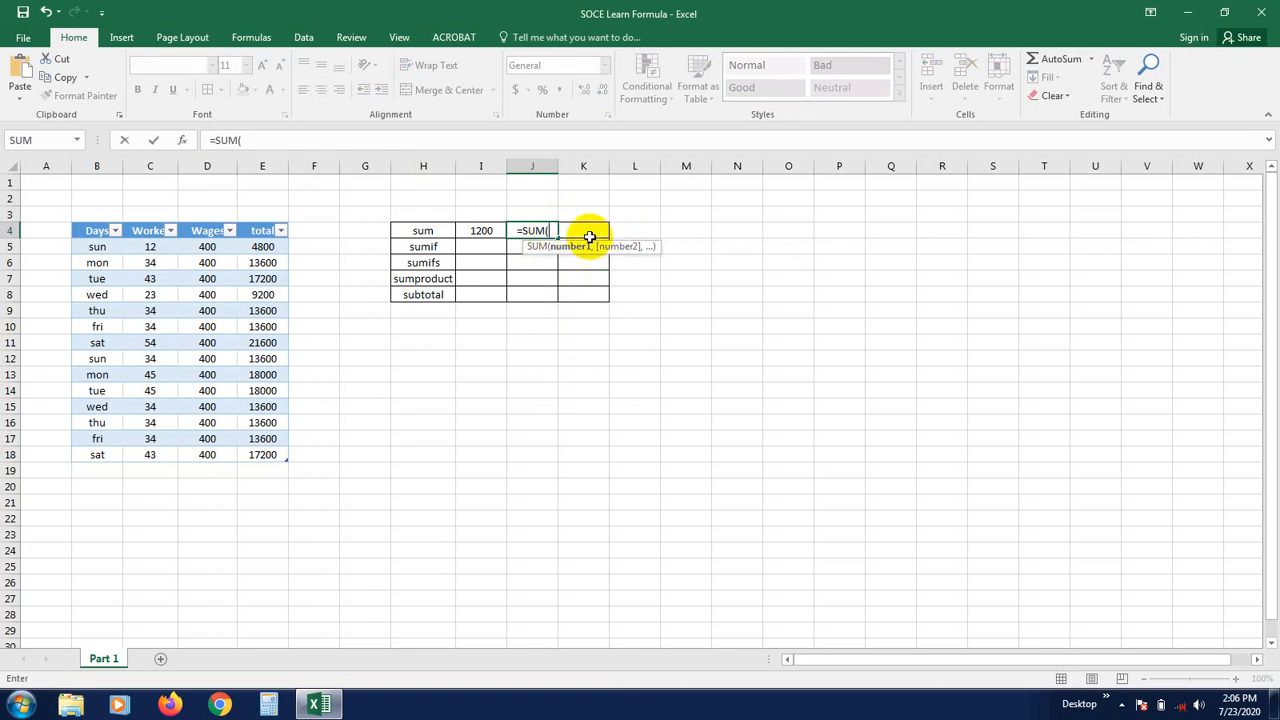
key(BackSpace)
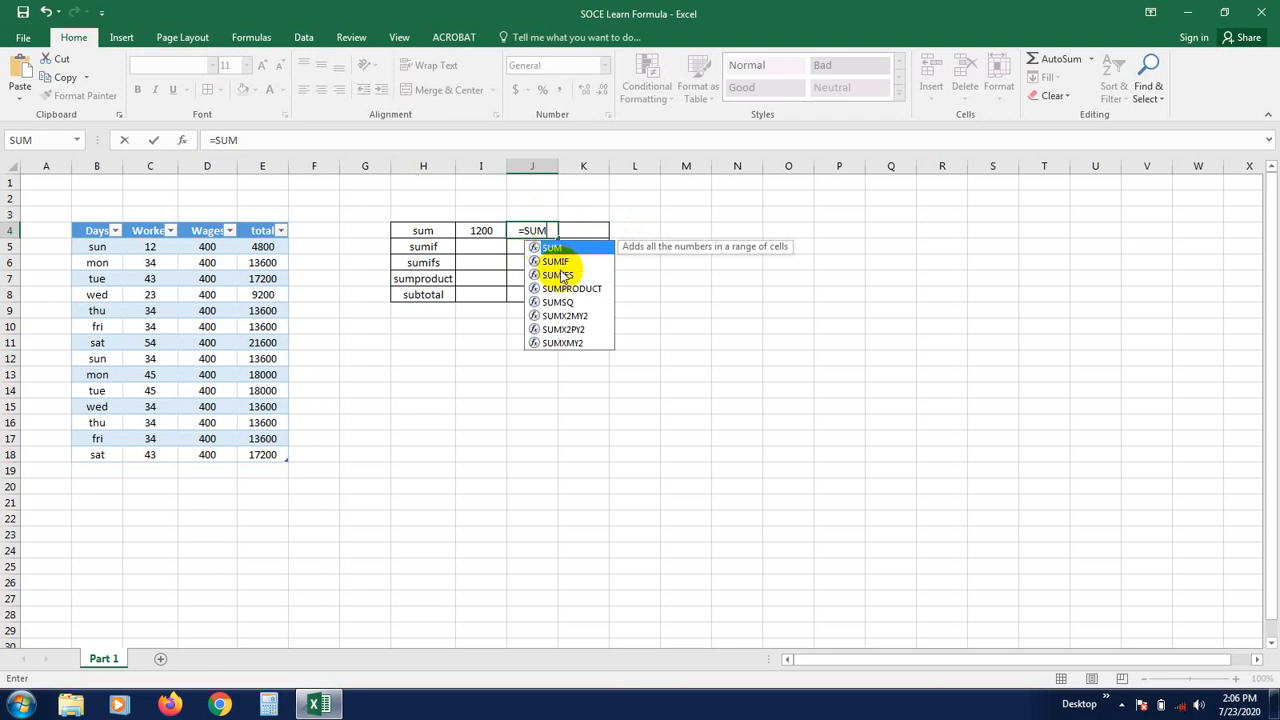
text(()
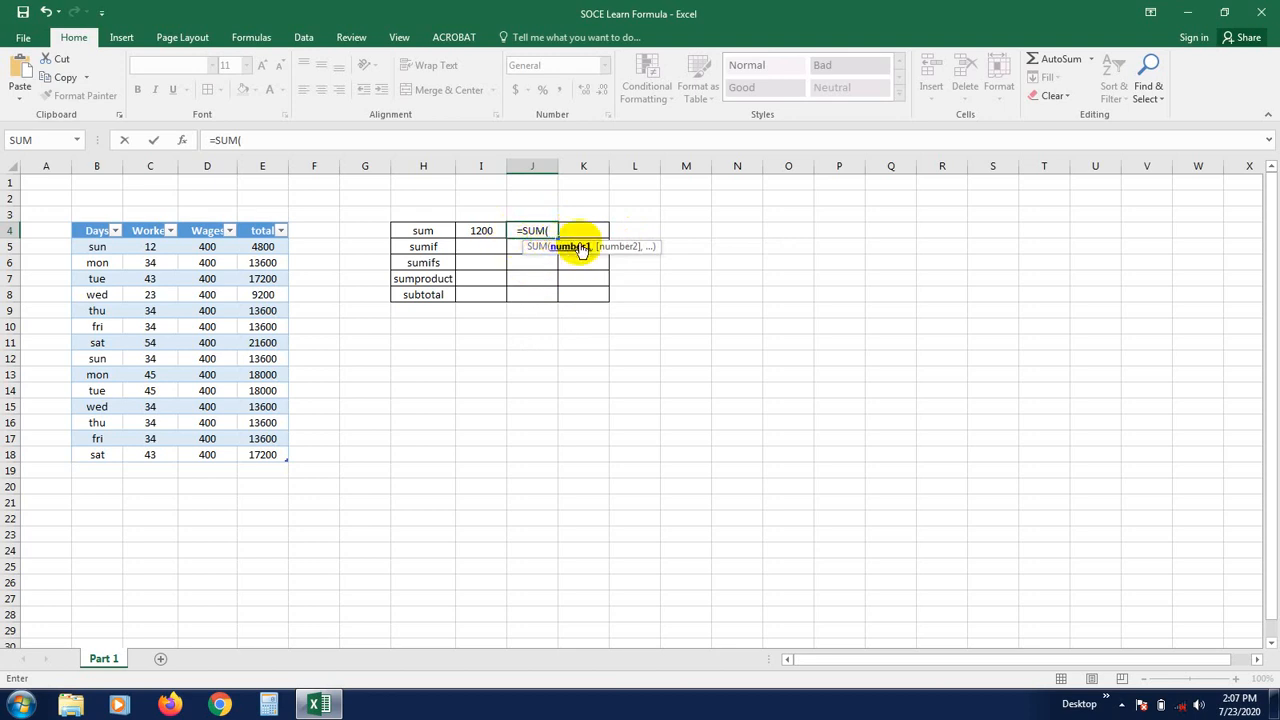
click(532, 249)
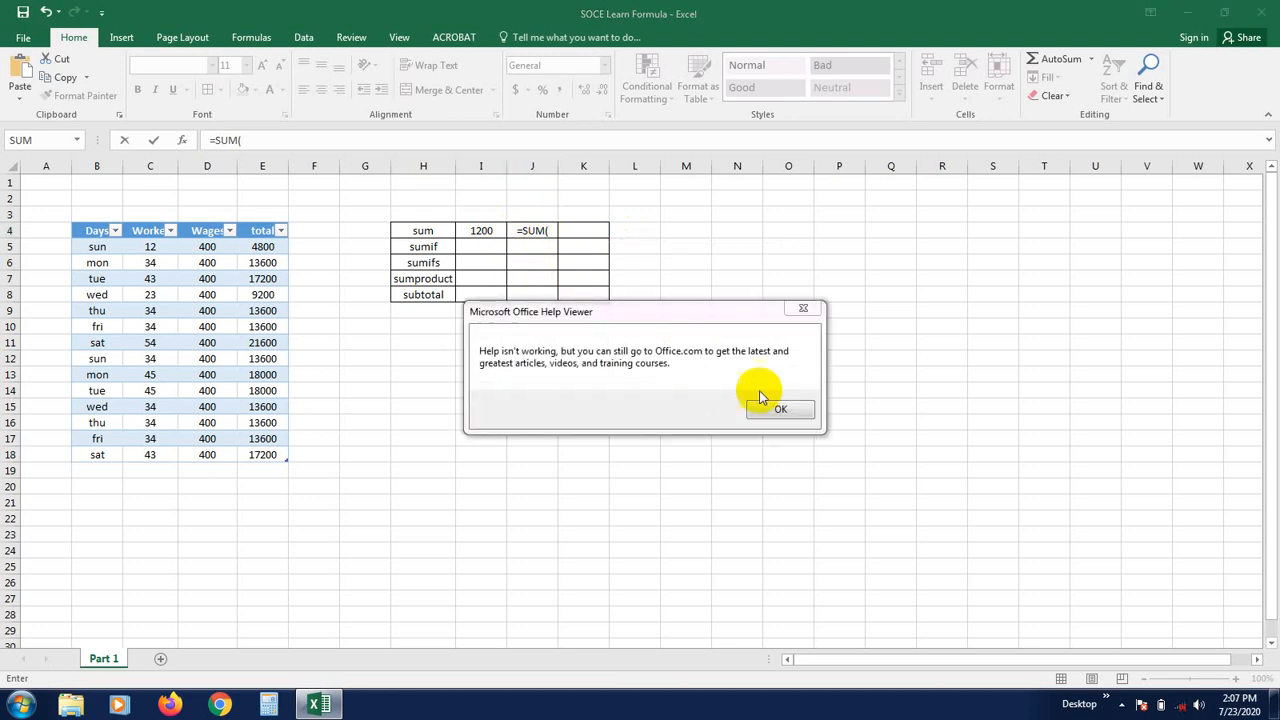
click(781, 408)
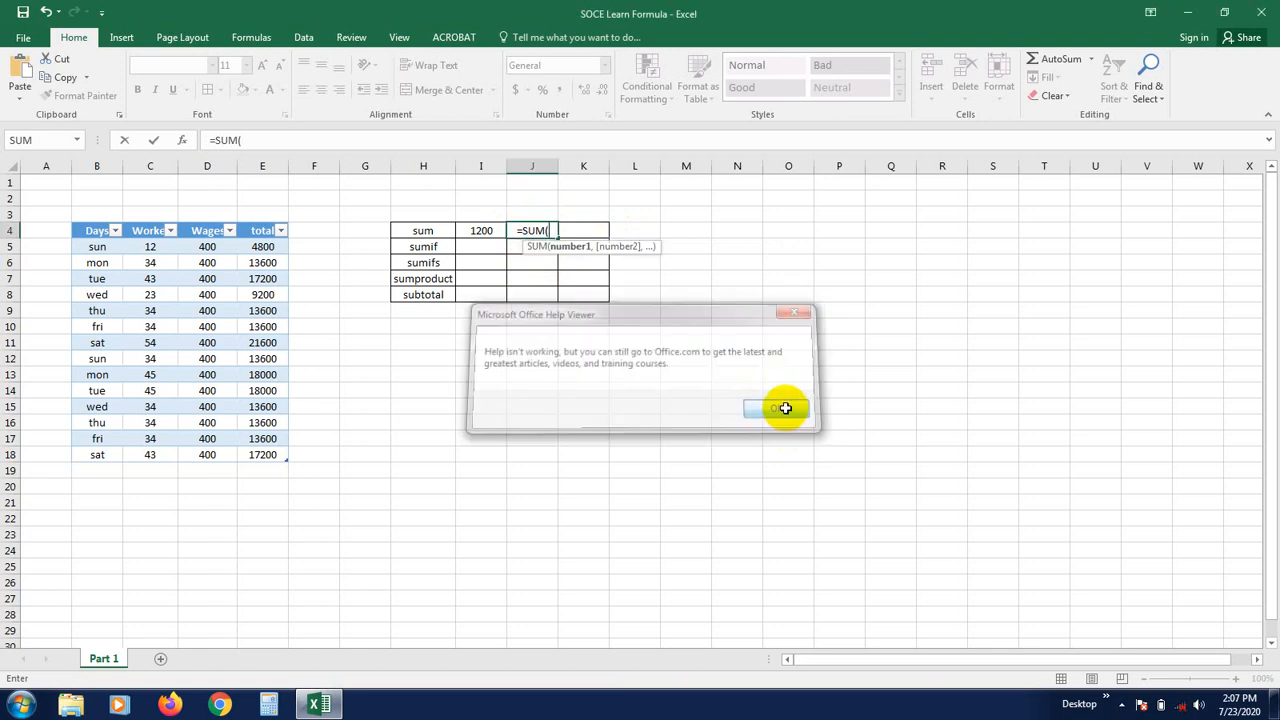
drag(524, 247, 486, 317)
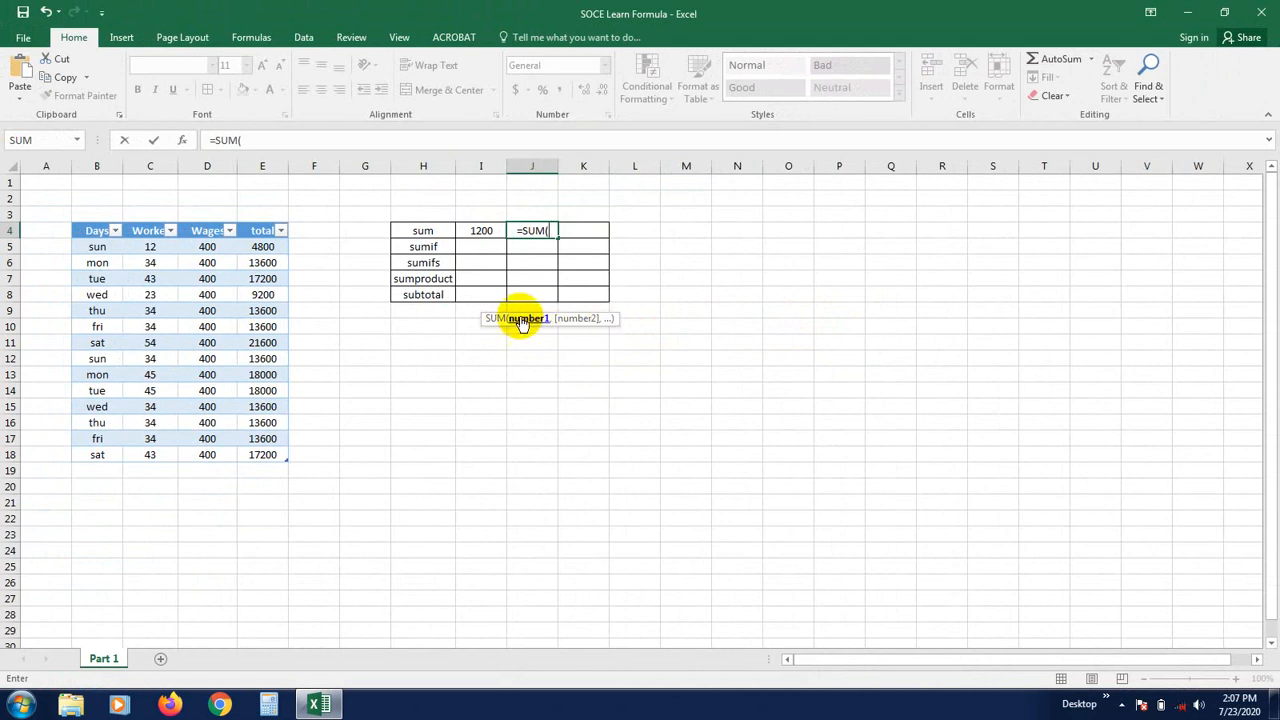
click(207, 250)
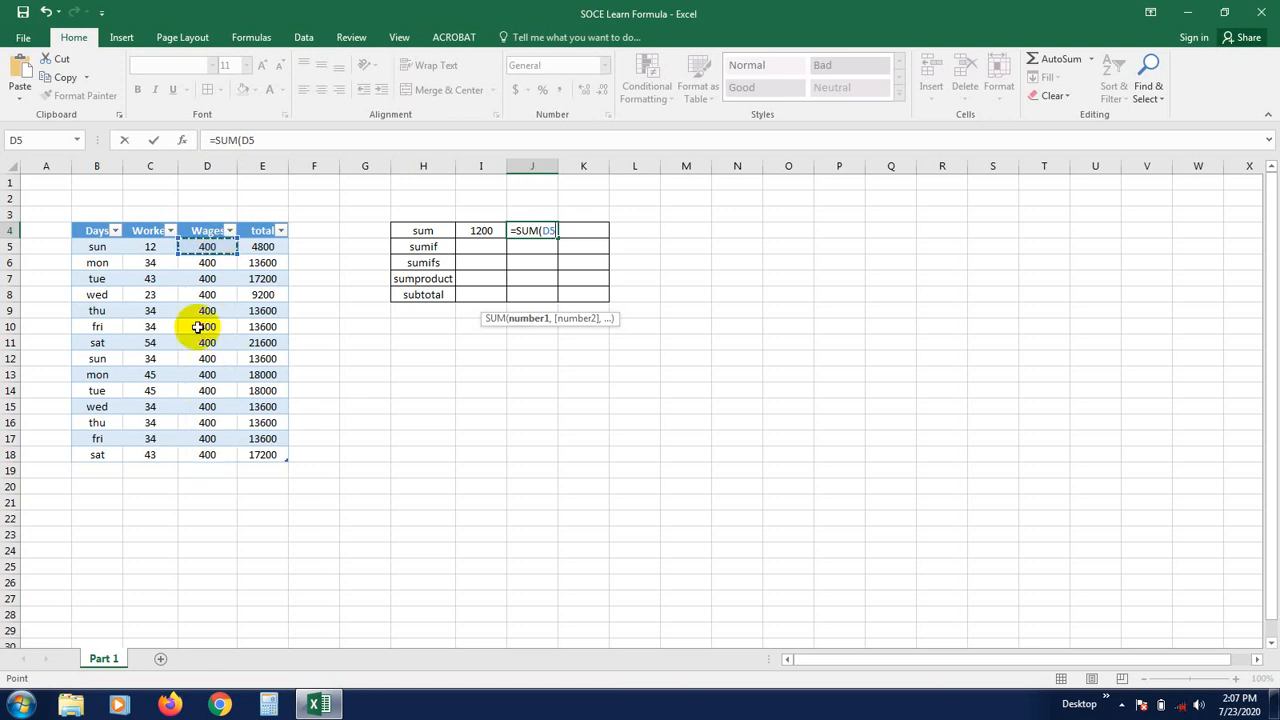
drag(205, 251, 201, 456)
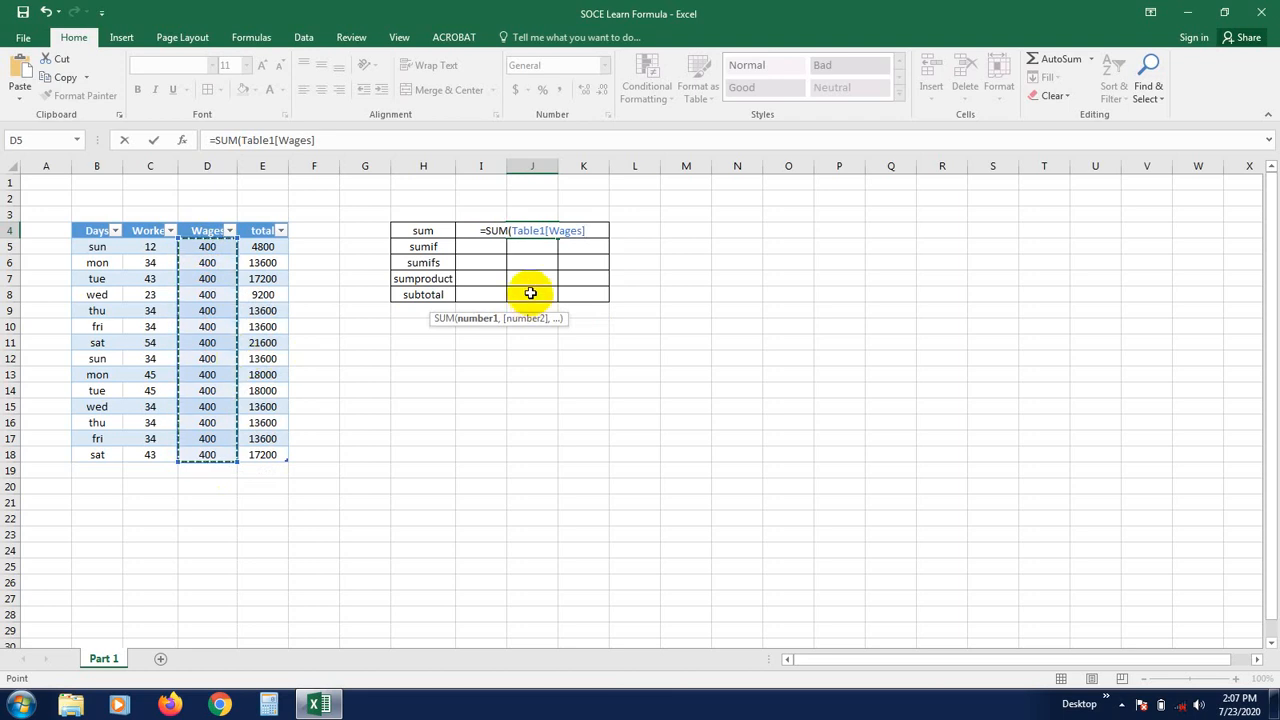
key(BackSpace)
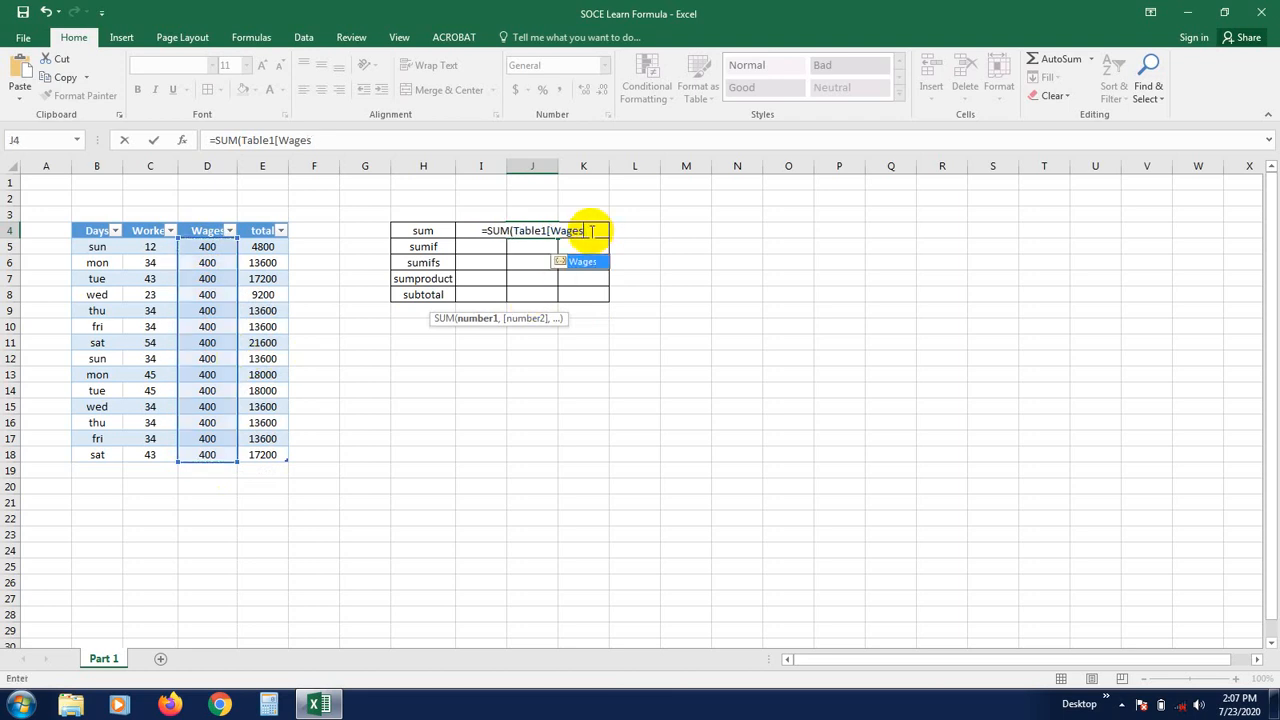
key(BackSpace)
key(BackSpace)
key(BackSpace)
key(BackSpace)
key(BackSpace)
key(BackSpace)
key(BackSpace)
key(BackSpace)
key(BackSpace)
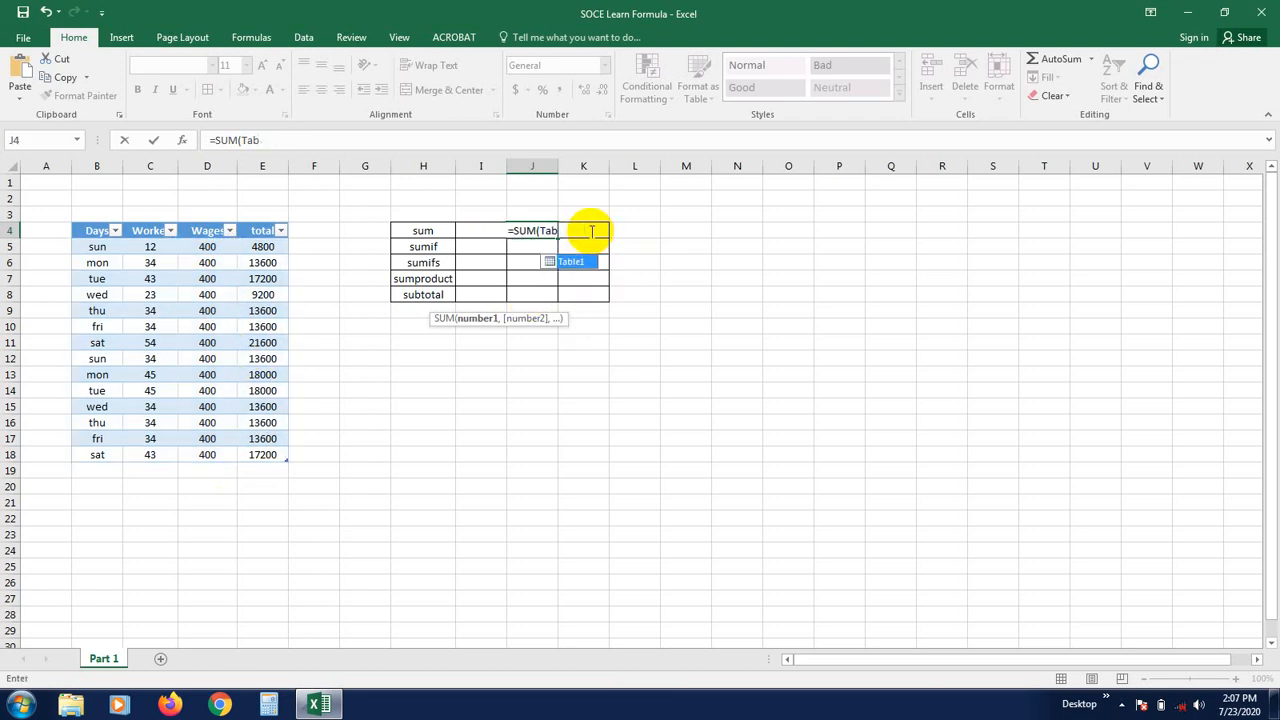
key(BackSpace)
key(BackSpace)
key(BackSpace)
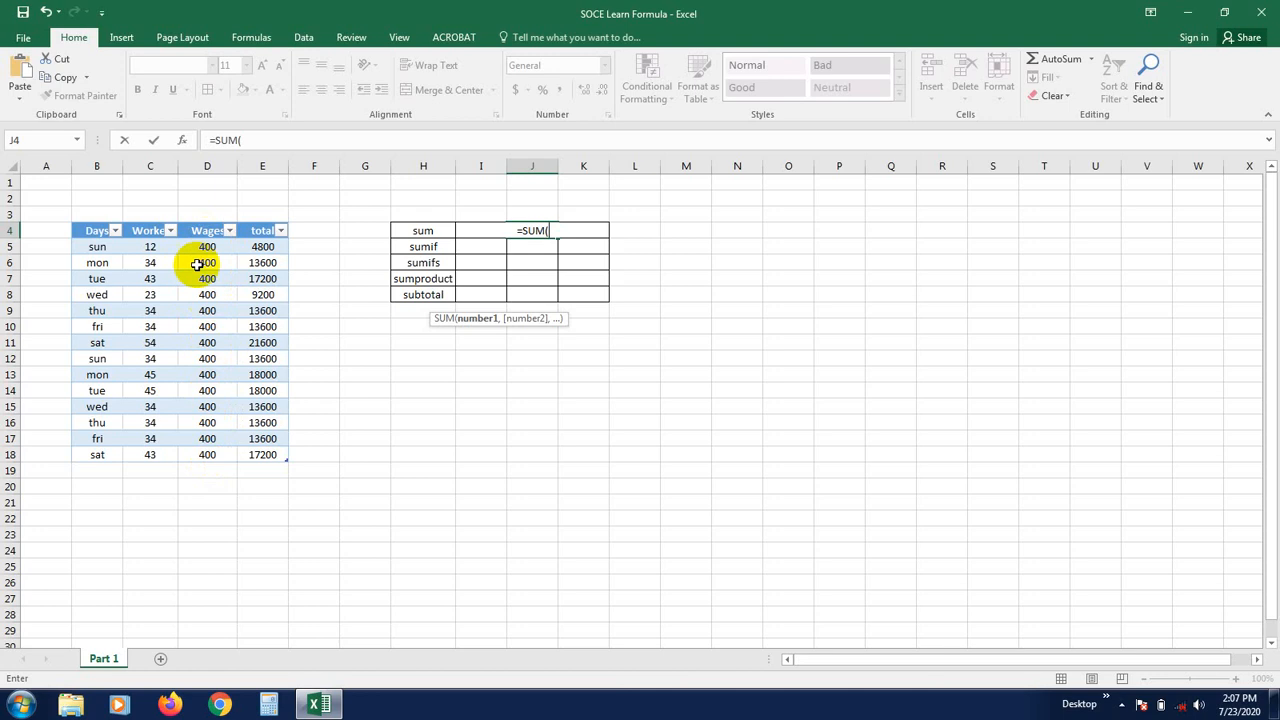
Complete the SUM formula in J4 with the whole Wages column as its range, giving =SUM(Table1[Wages])
drag(206, 251, 206, 279)
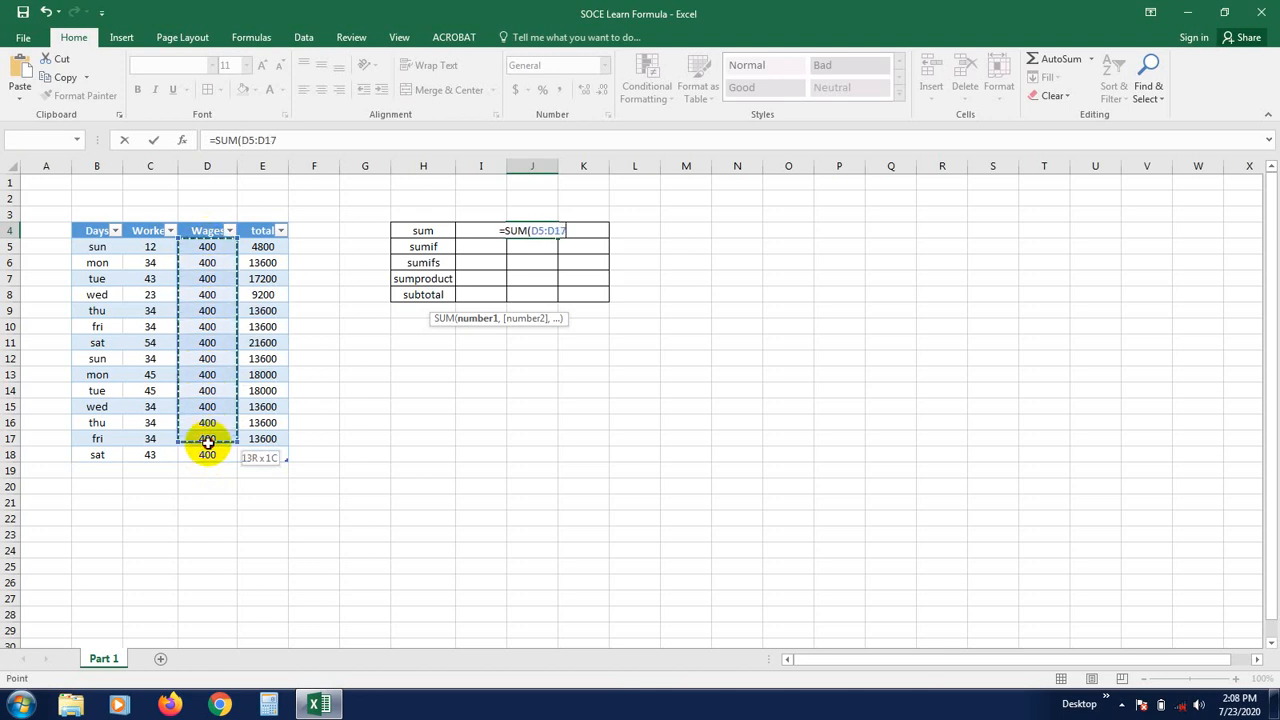
drag(206, 463, 206, 448)
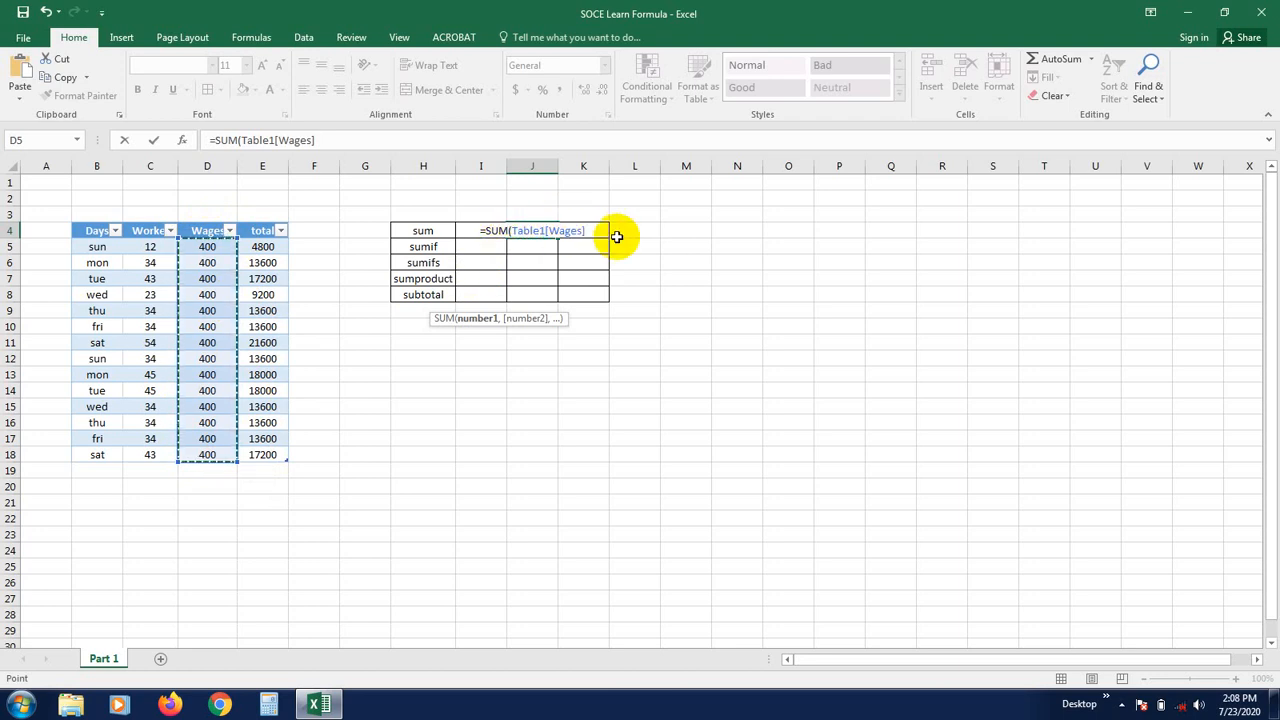
text())
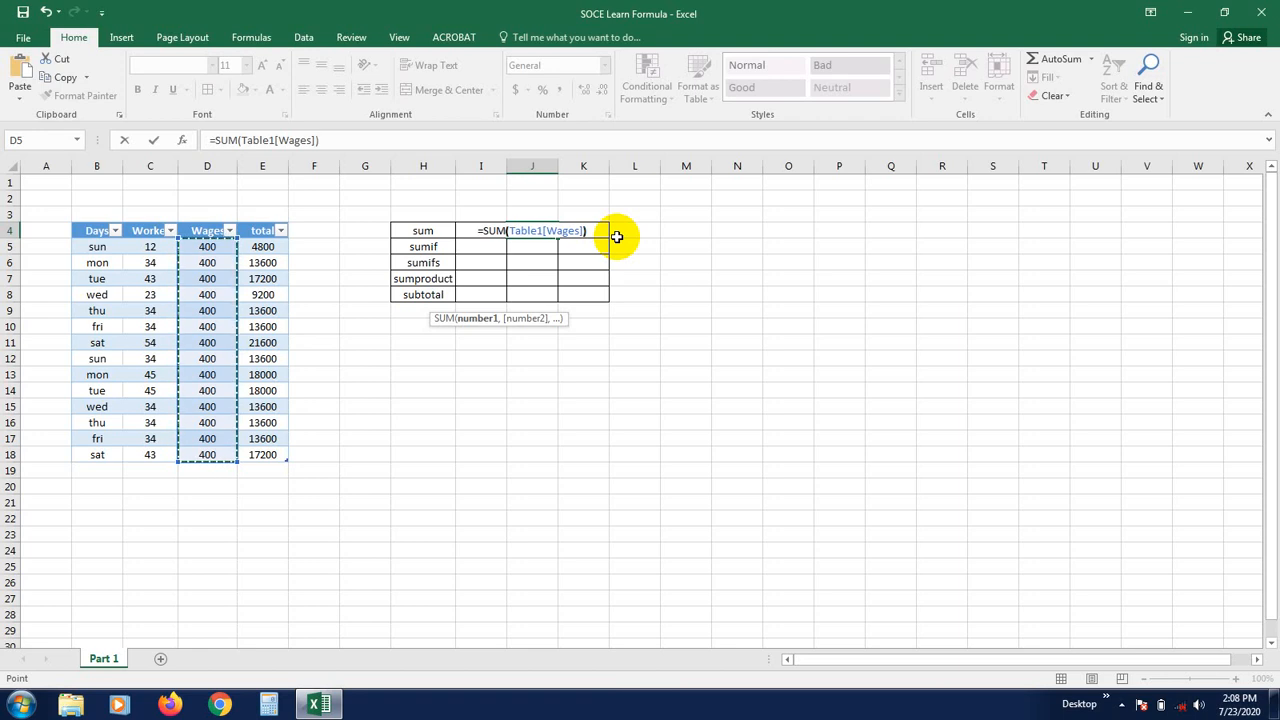
key(Return)
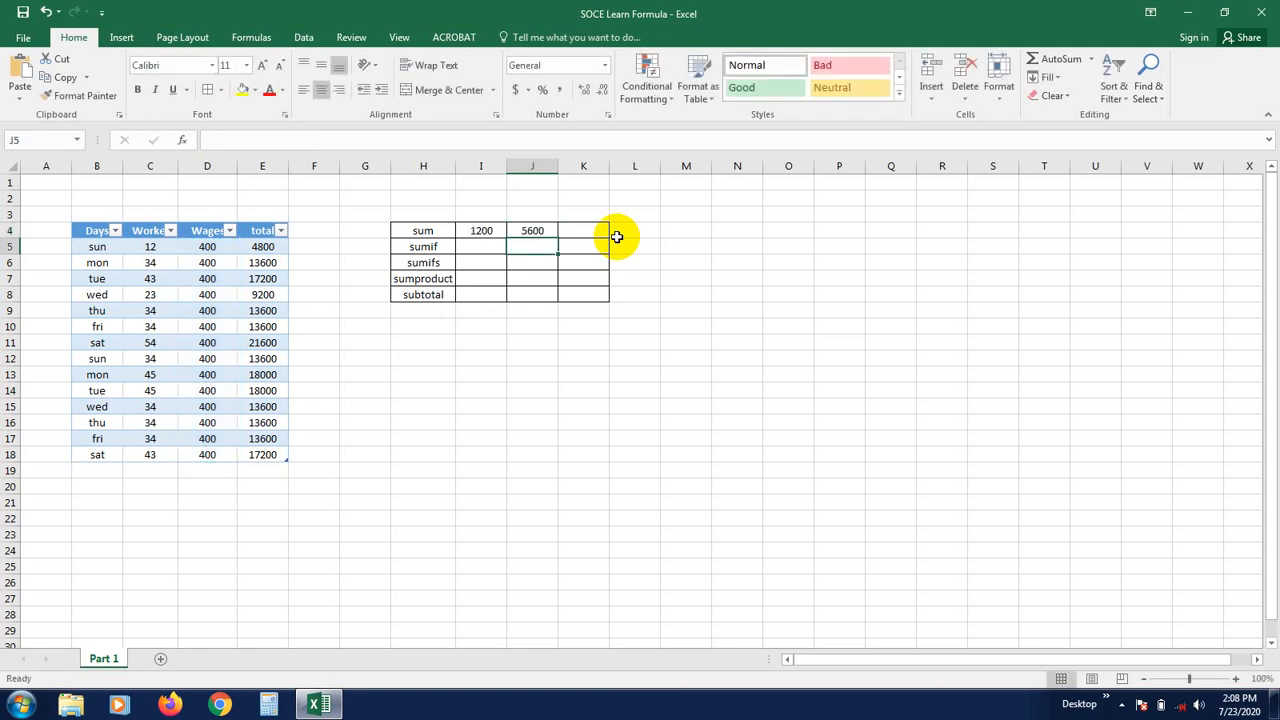
Examine the SUM formula in J4 against the Wages column it adds
click(540, 355)
click(536, 234)
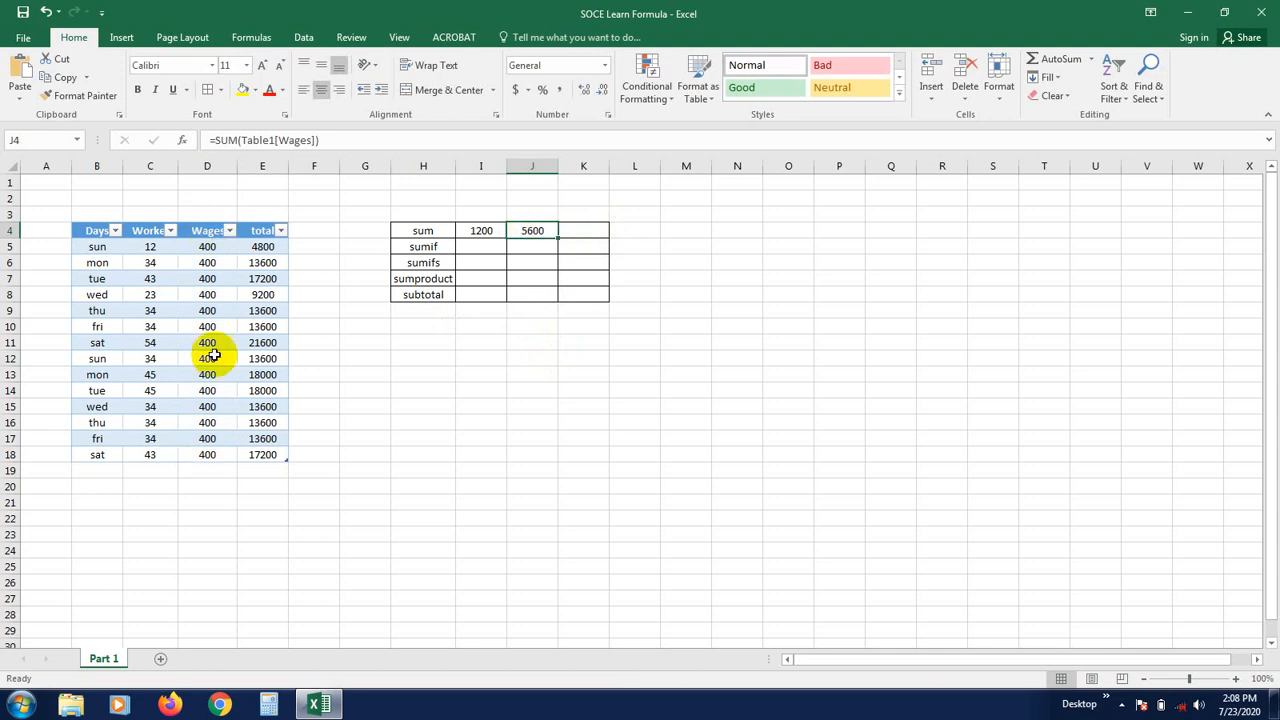
click(551, 258)
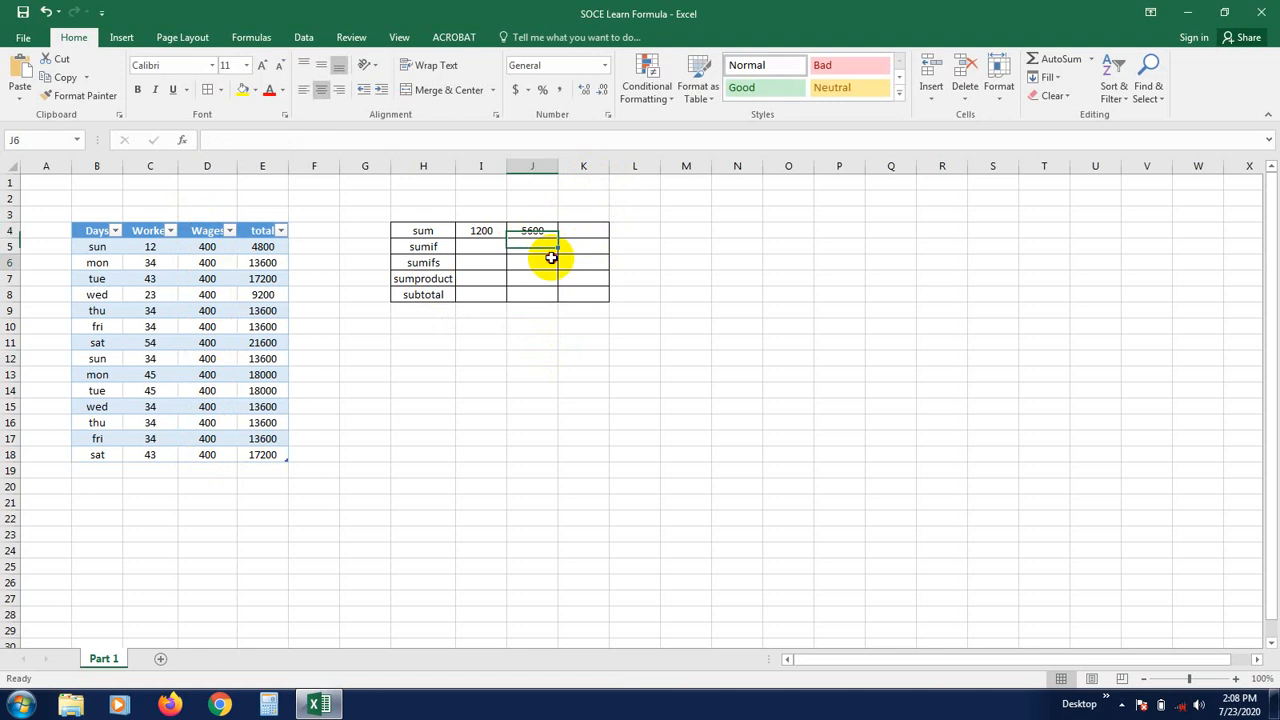
click(531, 230)
click(531, 257)
click(524, 231)
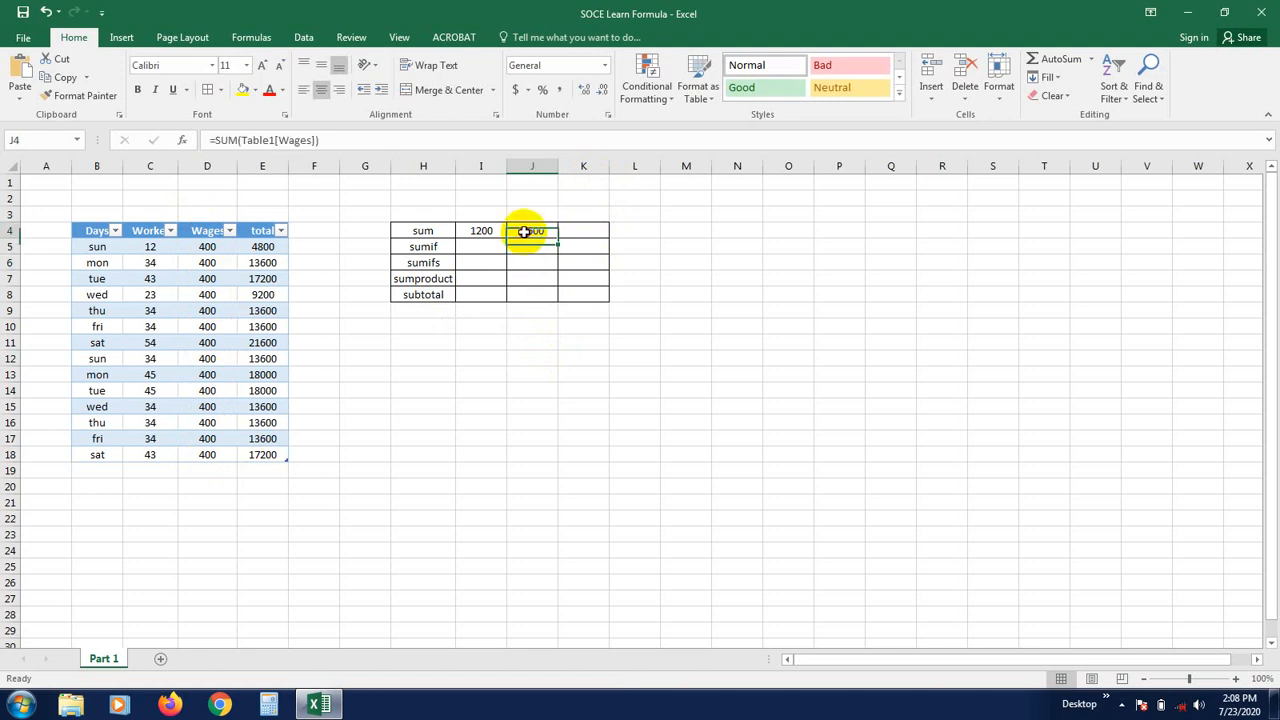
Enter a SUM formula in K4 that adds the whole total column, =SUM(Table1[total])
click(578, 232)
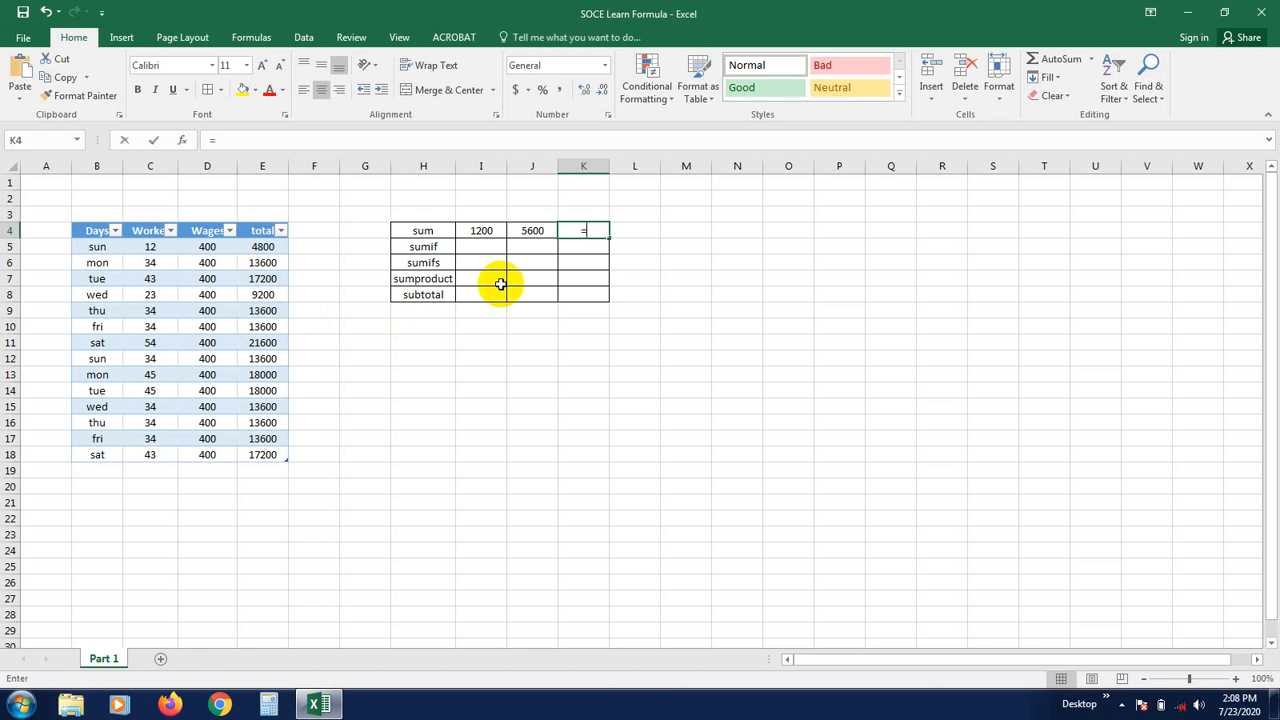
text(=sum)
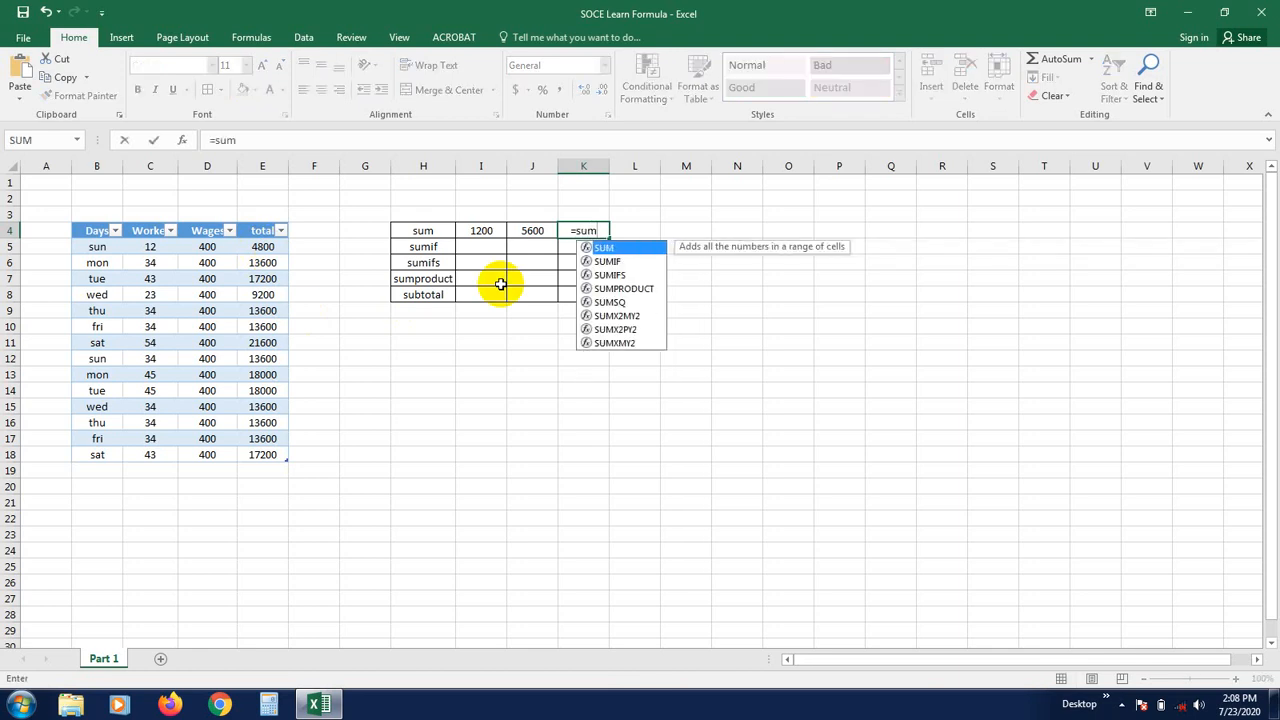
double_click(600, 247)
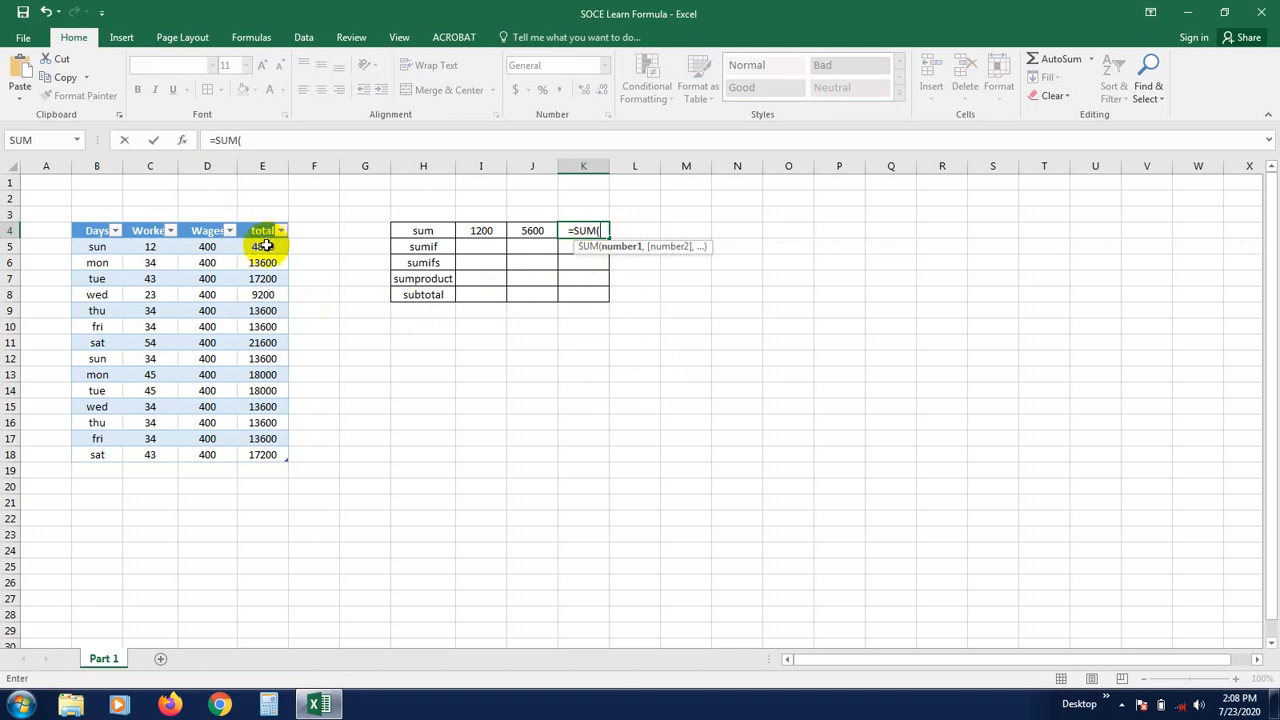
drag(265, 247, 257, 449)
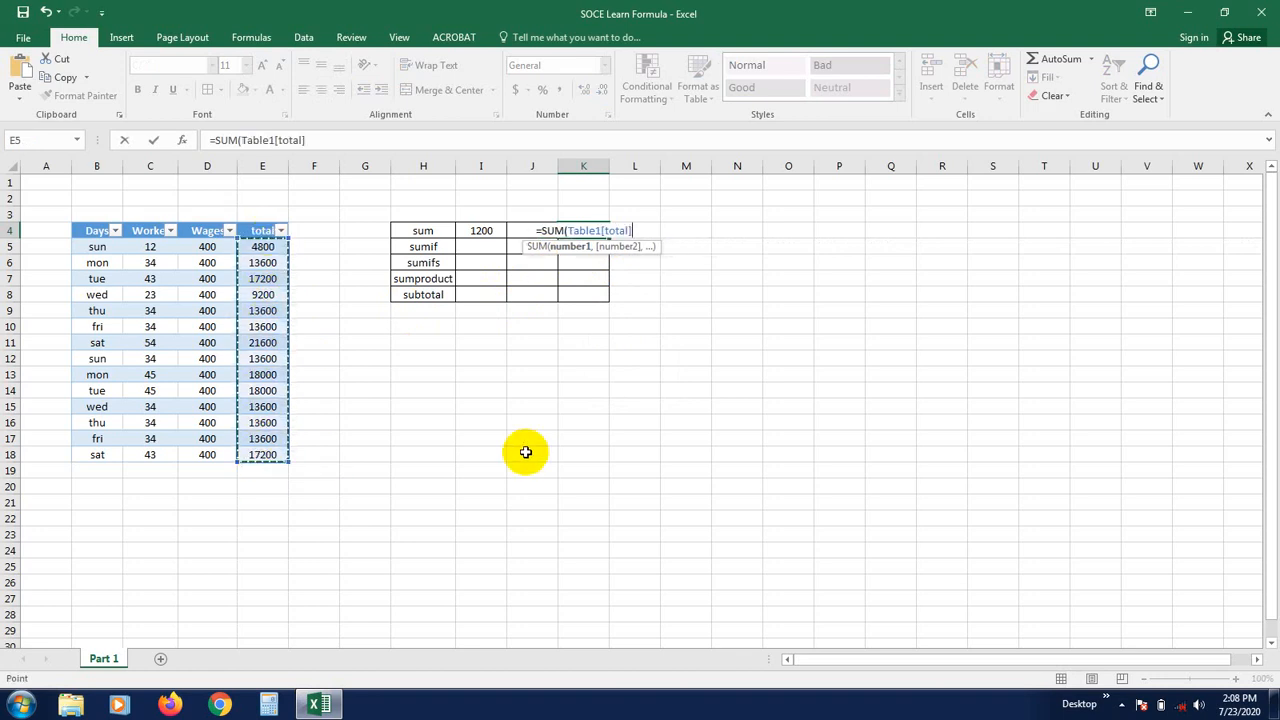
text())
key(Return)
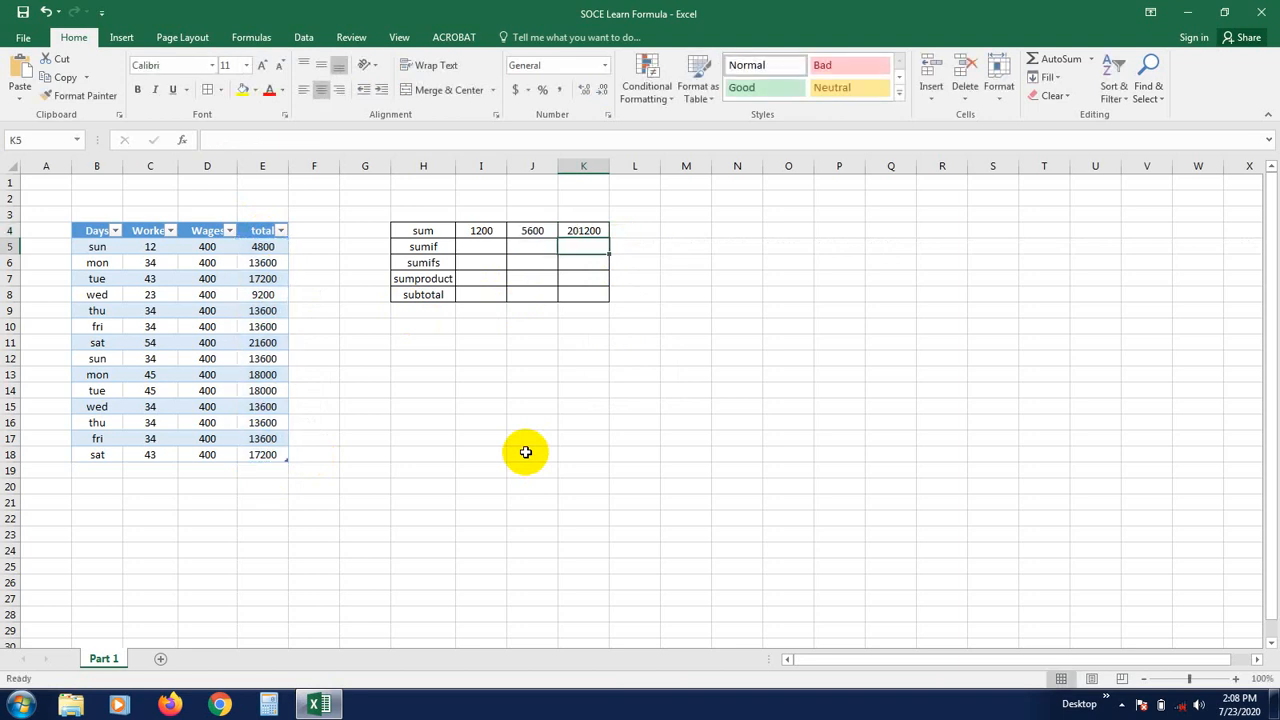
Examine the parts of the SUM formula in K4 and the total column range it refers to
click(575, 515)
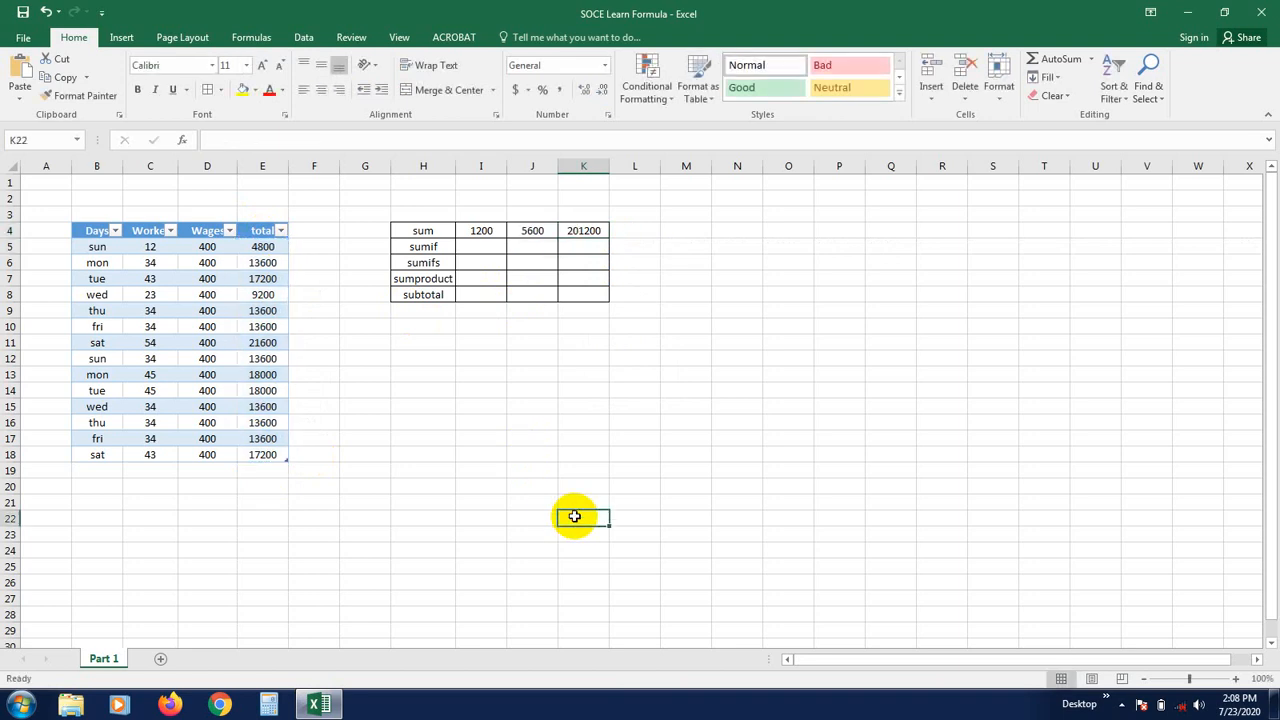
click(584, 231)
click(590, 352)
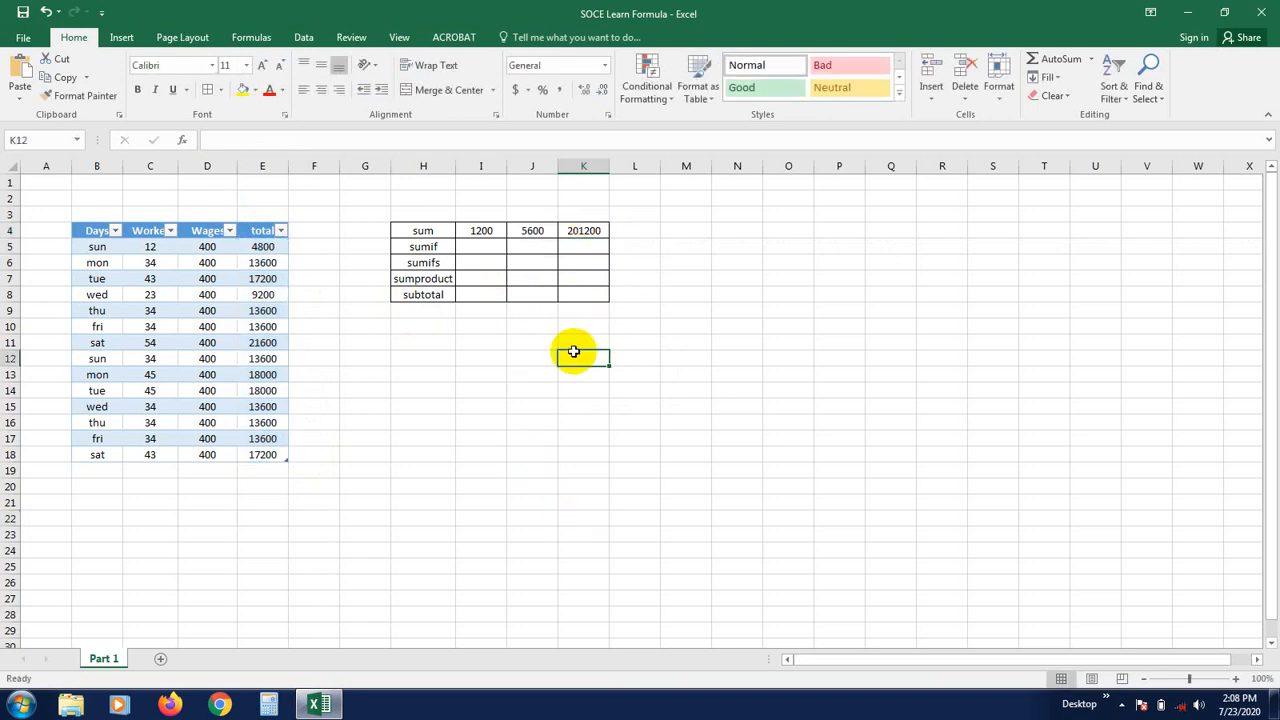
click(586, 233)
click(578, 257)
click(583, 229)
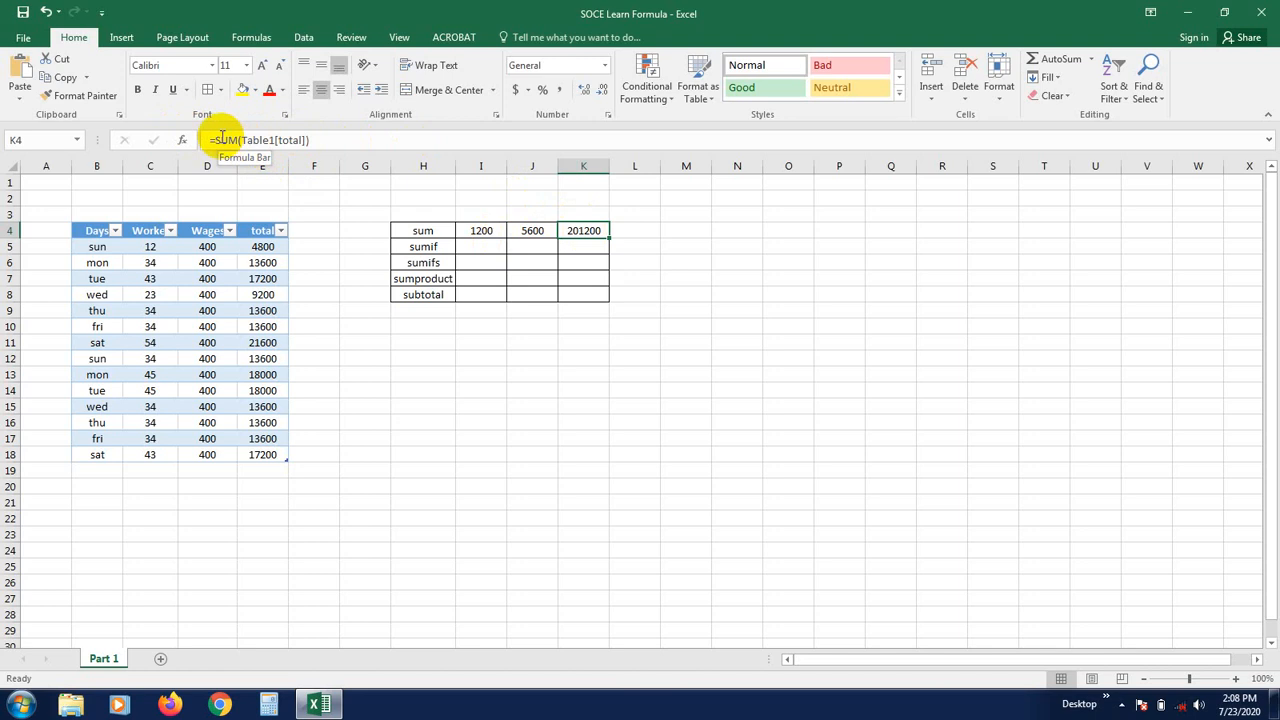
click(328, 140)
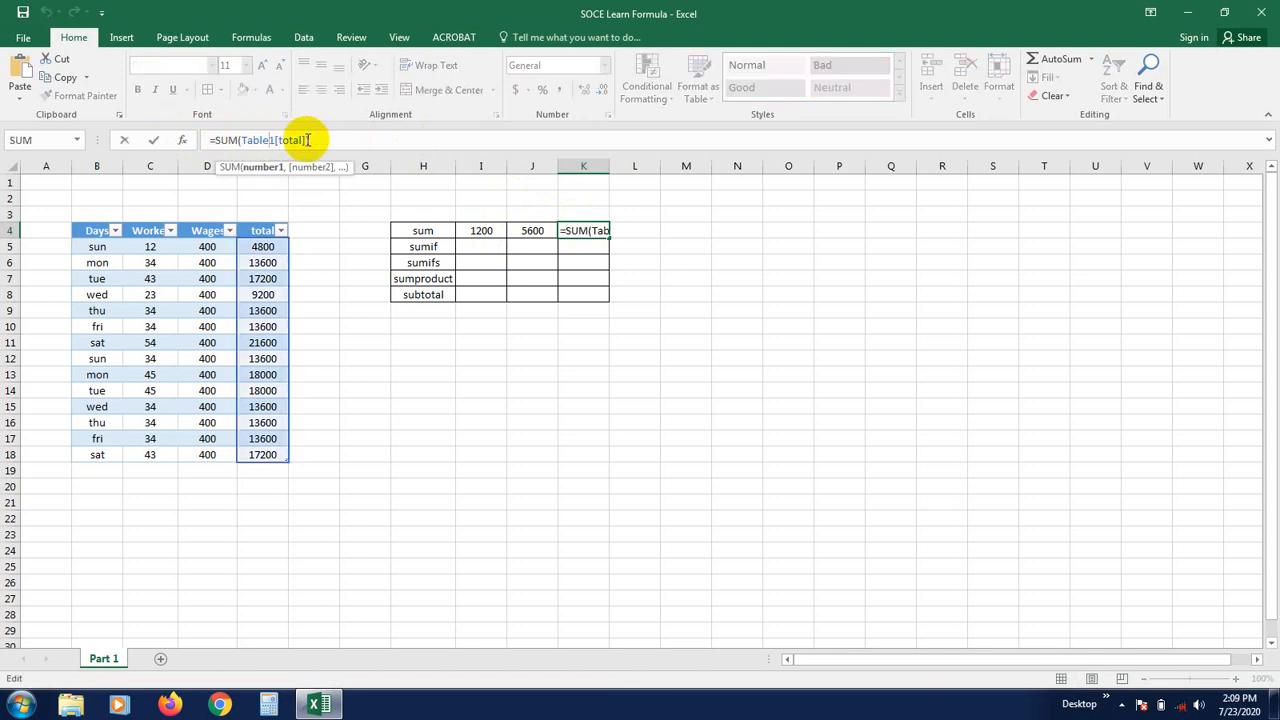
click(338, 140)
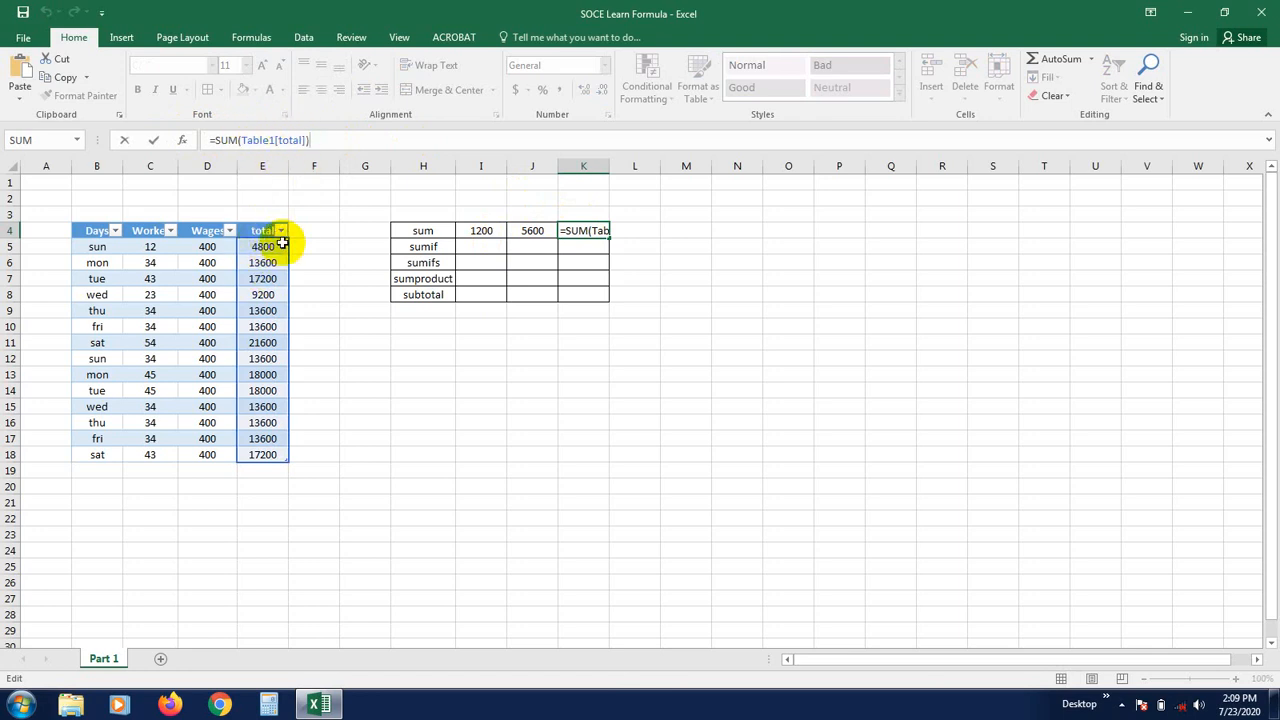
click(425, 345)
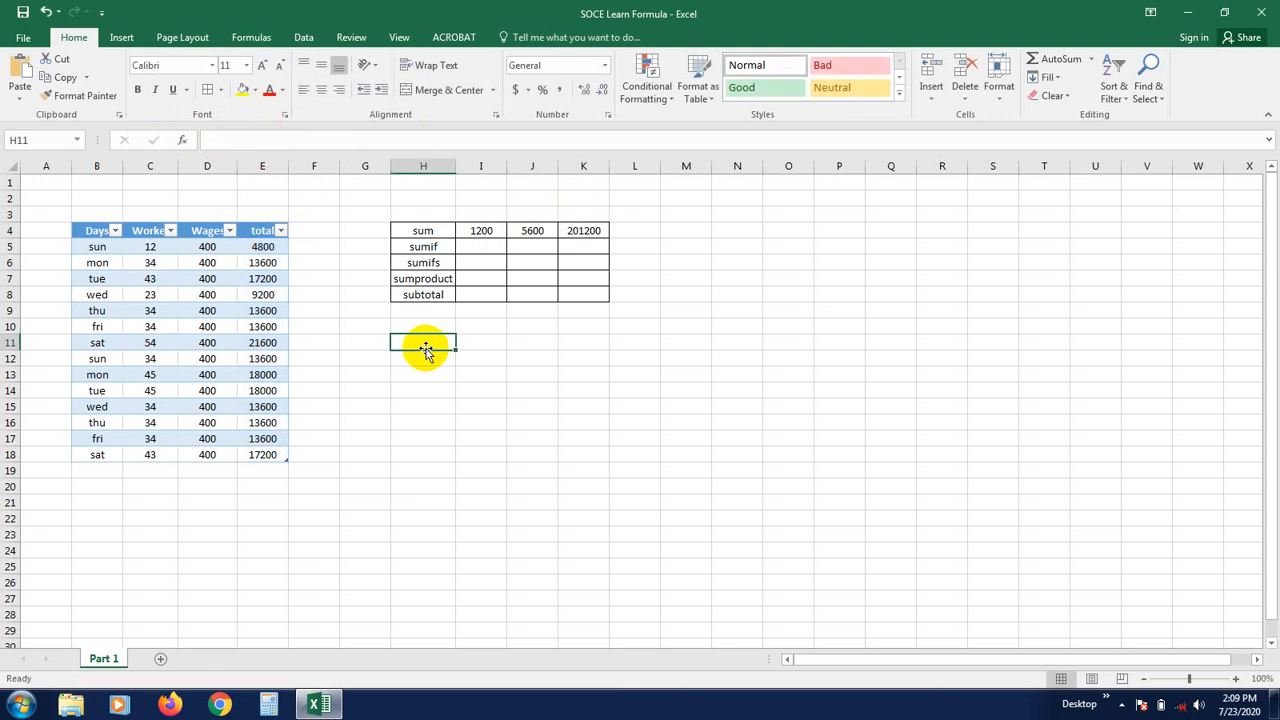
Enter a sample formula =SUM(E7:E11) in the empty cell G14 to add only part of the total column
click(384, 390)
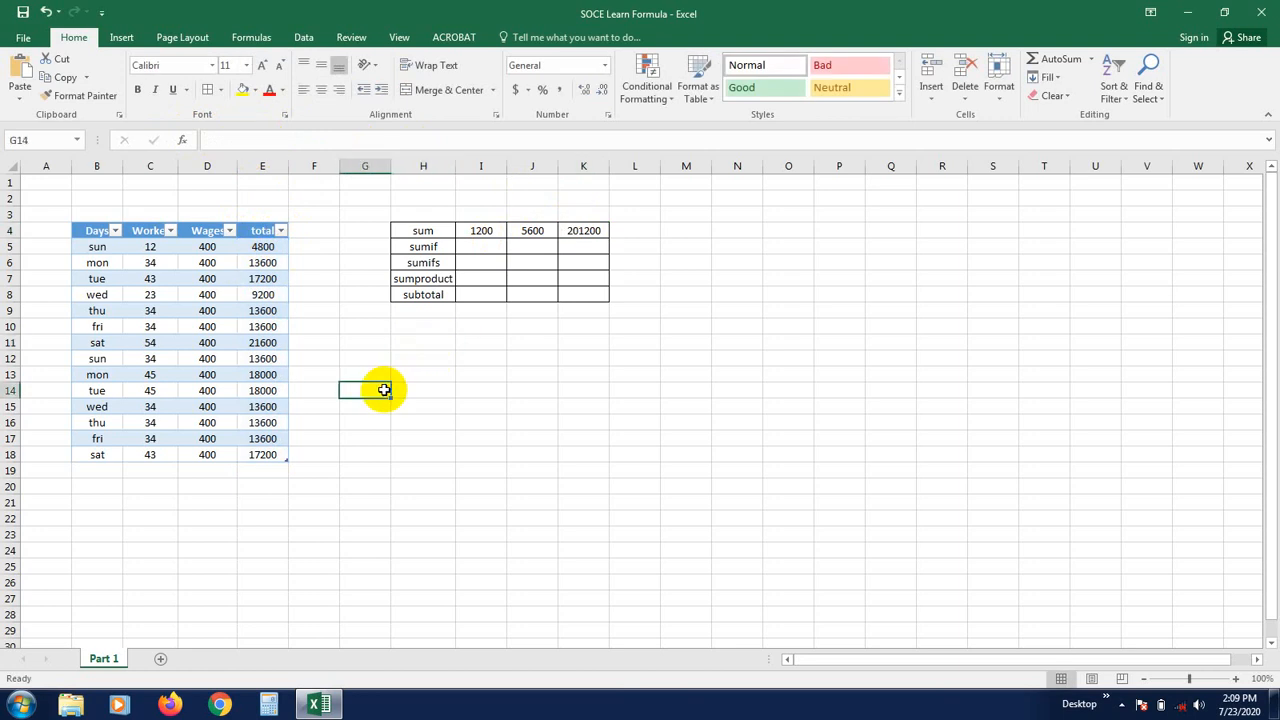
text(=sum)
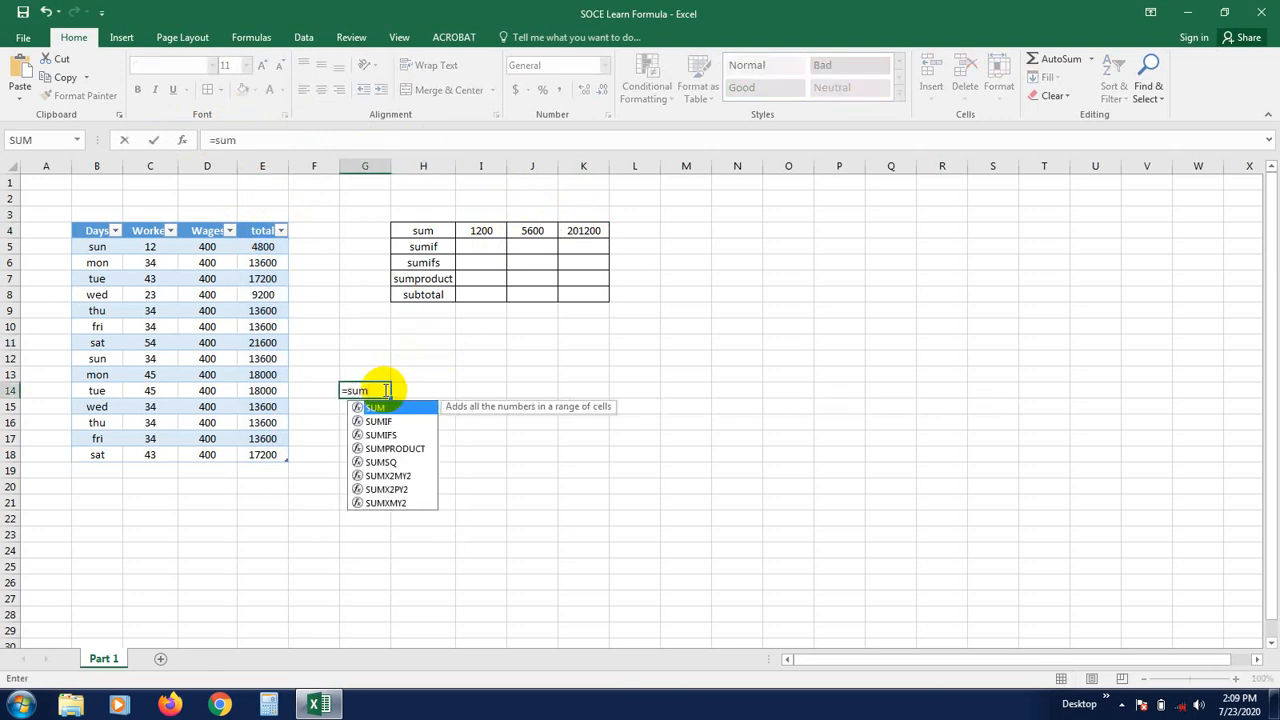
double_click(385, 408)
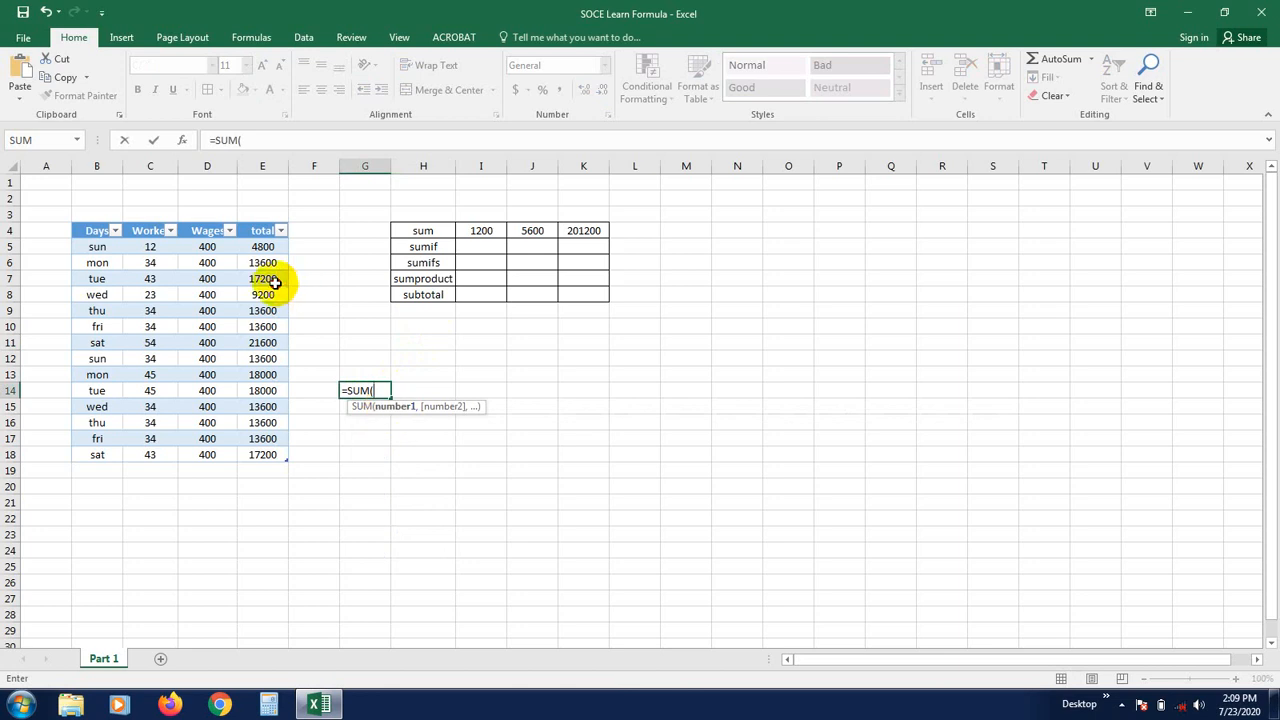
drag(275, 283, 277, 340)
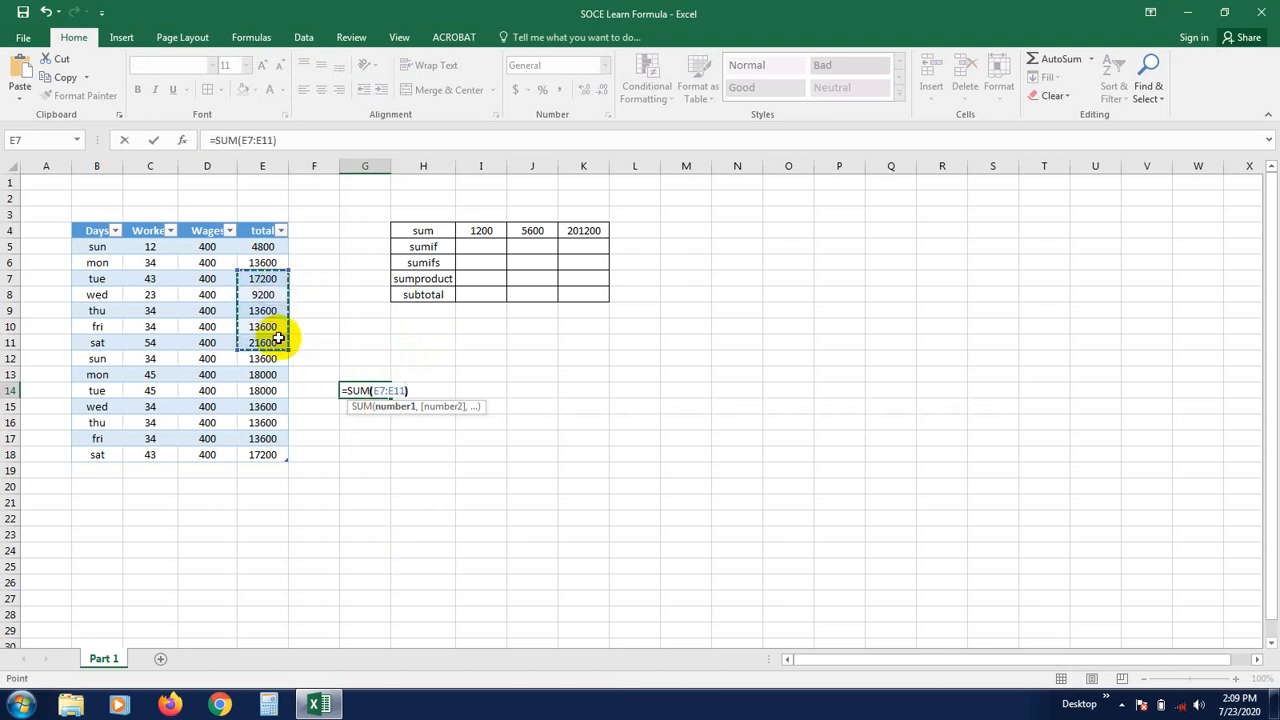
key(Return)
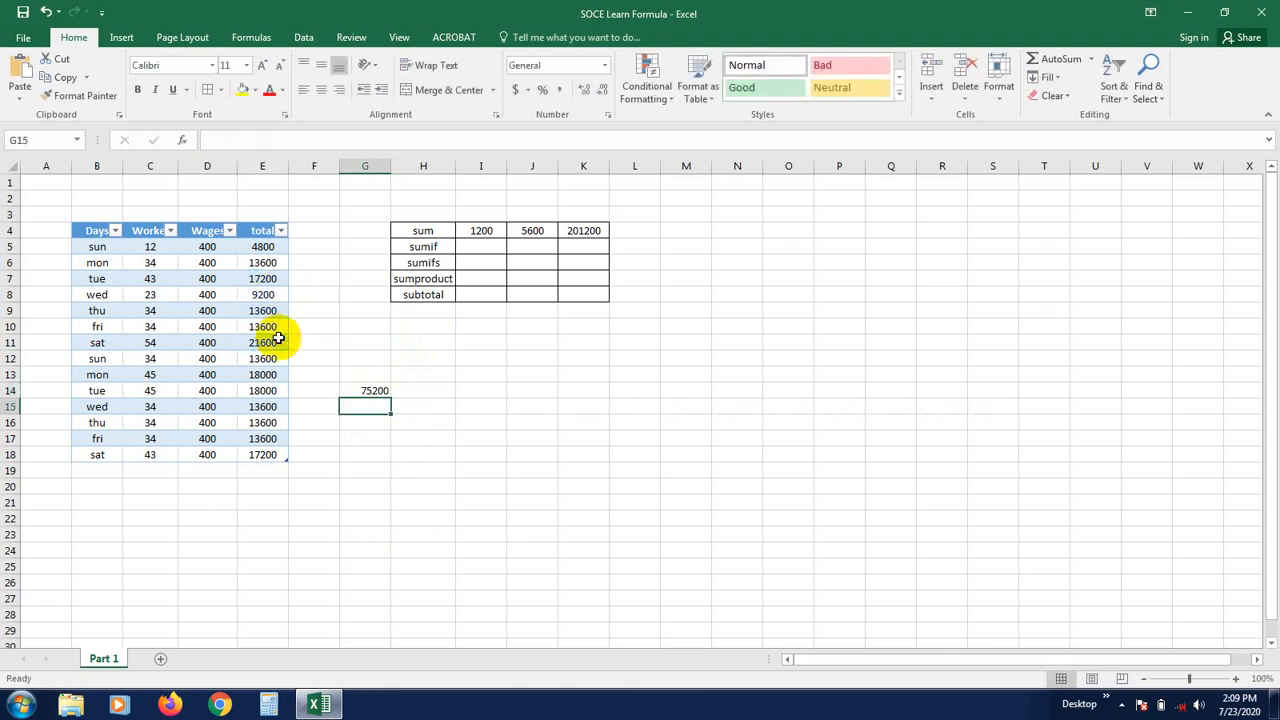
Compare the G14 formula's range, rows 7 to 11, with the full total column summed in K4
click(379, 392)
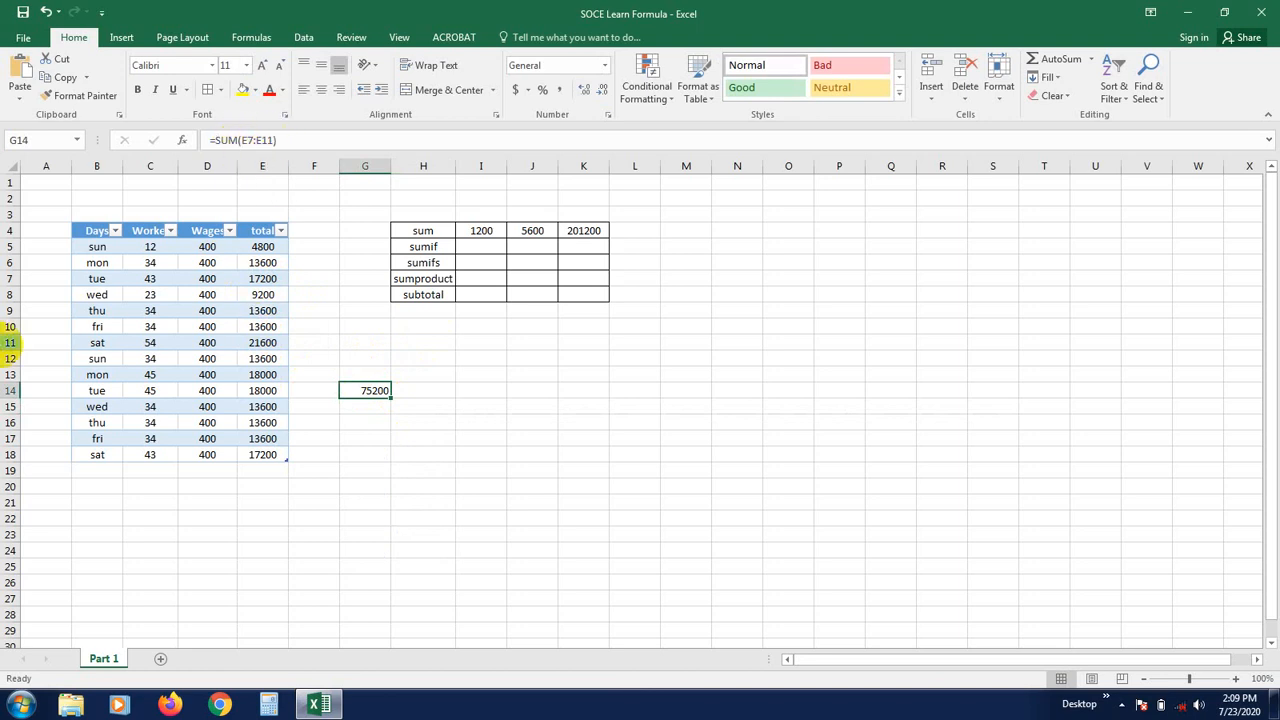
click(6, 278)
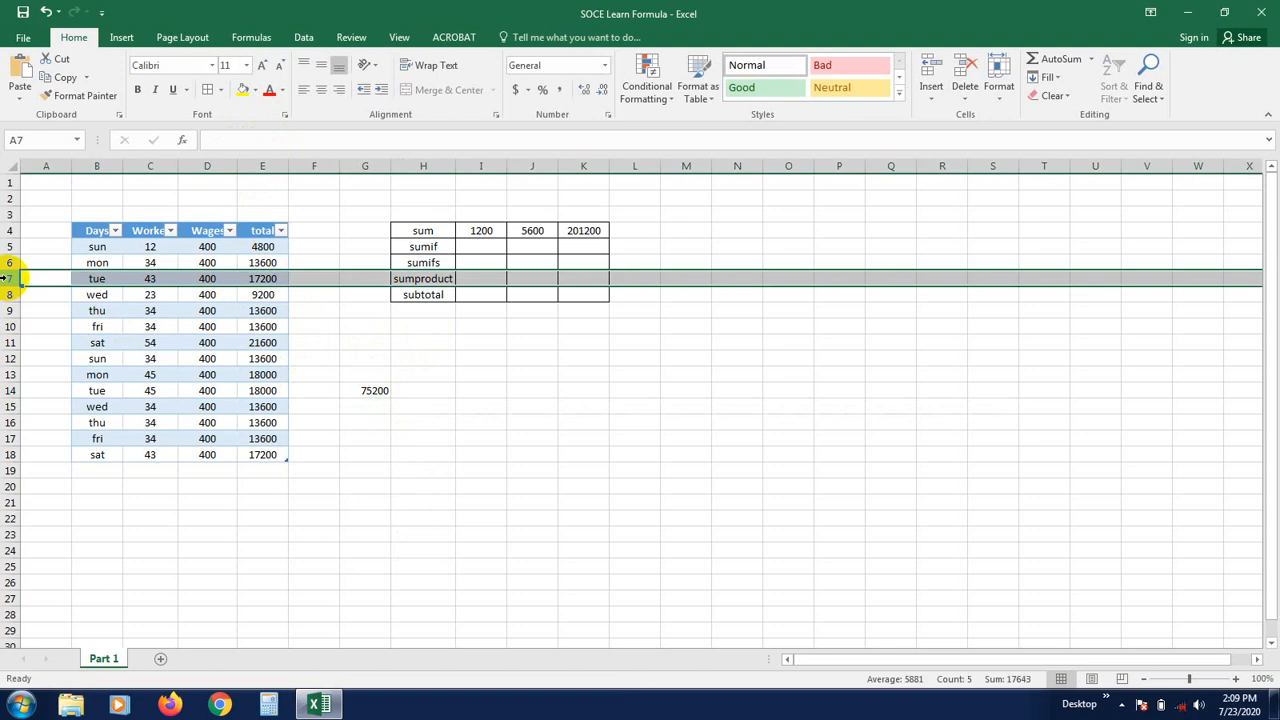
click(6, 310)
click(6, 342)
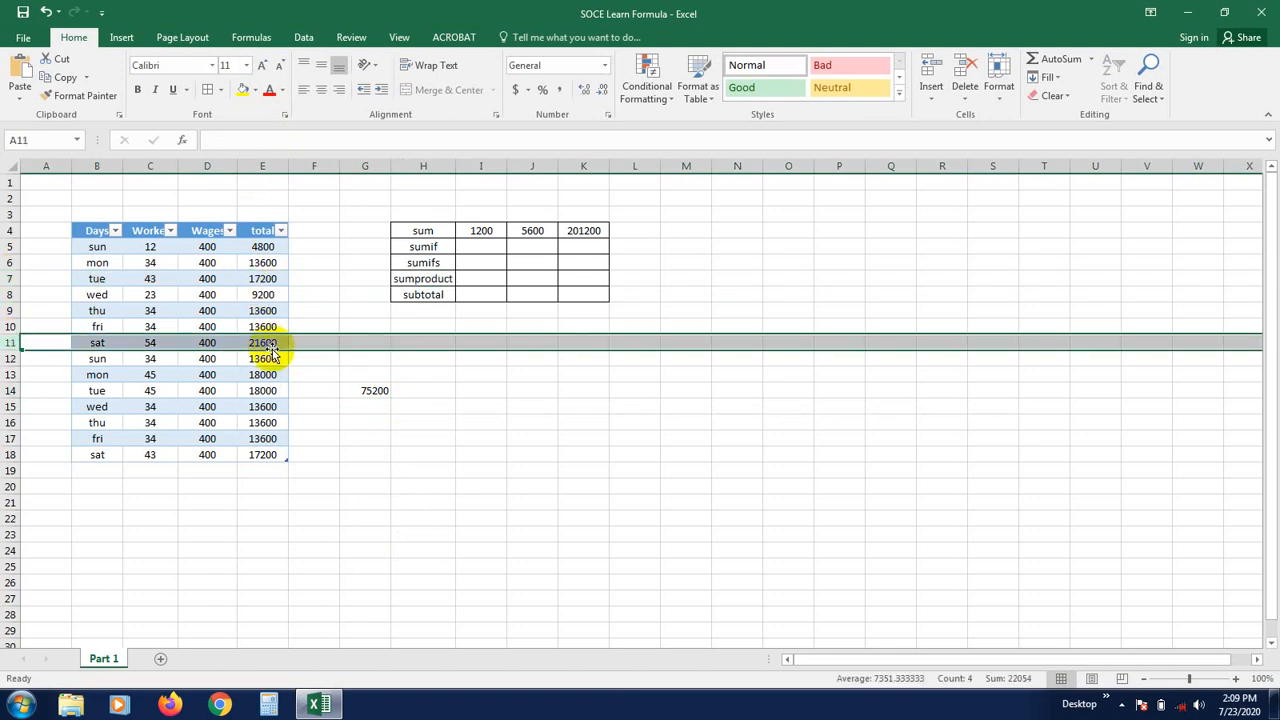
drag(263, 246, 262, 440)
click(575, 231)
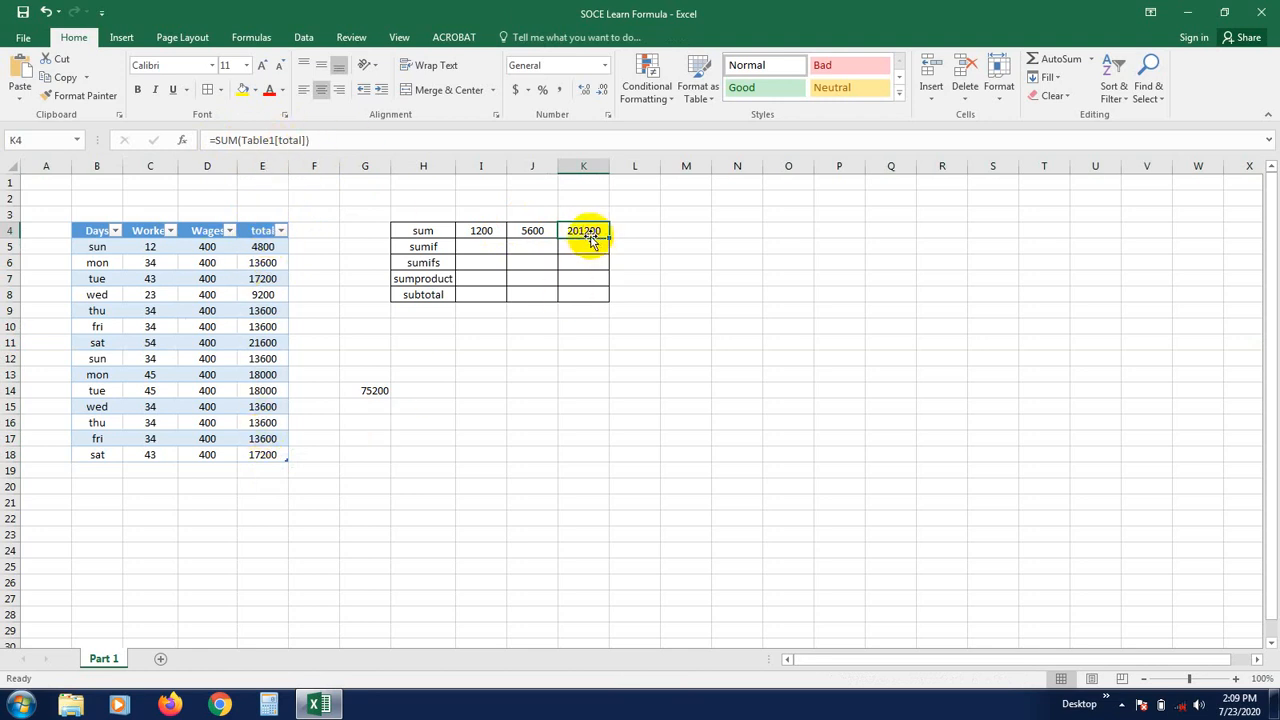
Clear the sample SUM formula from cell G14
click(485, 376)
drag(365, 374, 394, 429)
click(395, 435)
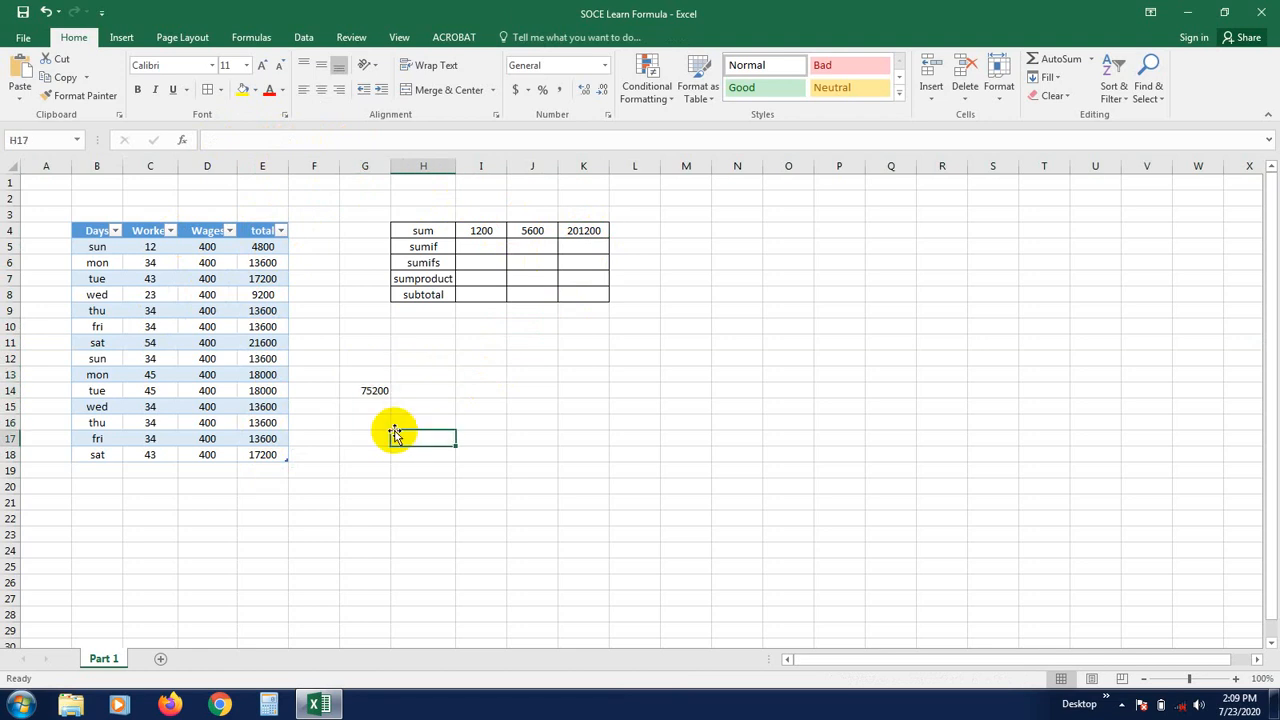
click(358, 390)
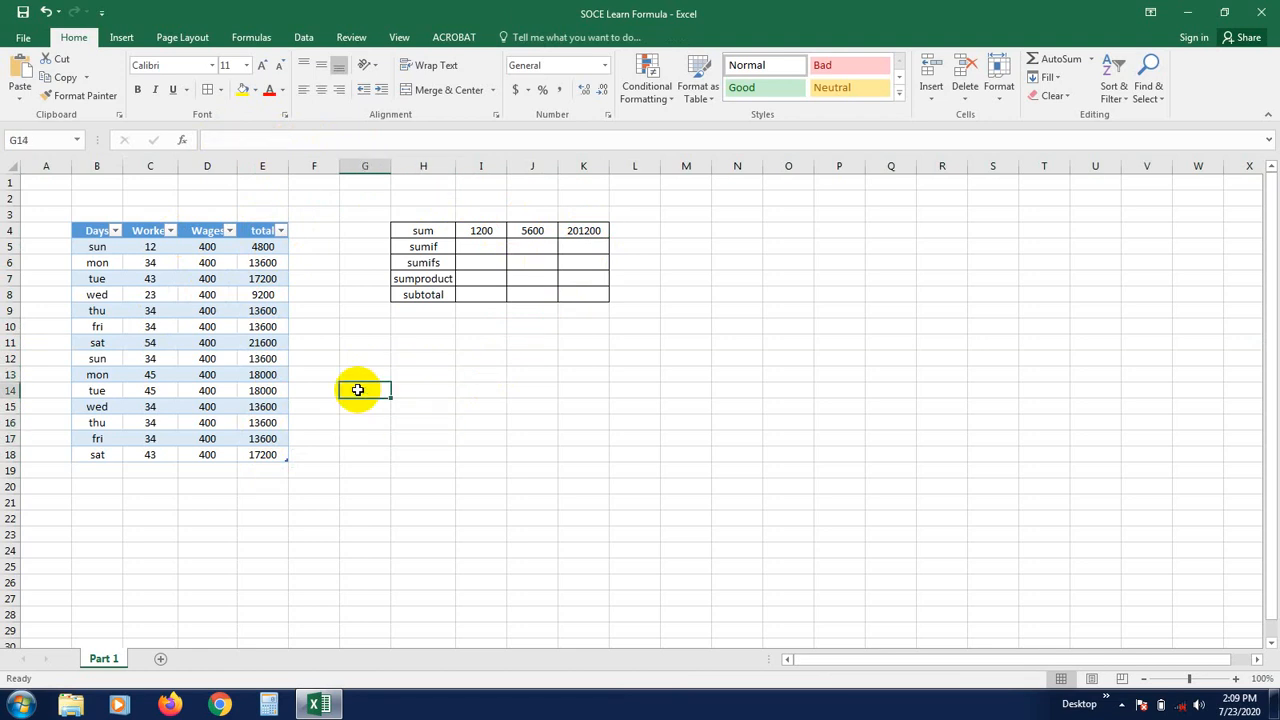
click(500, 451)
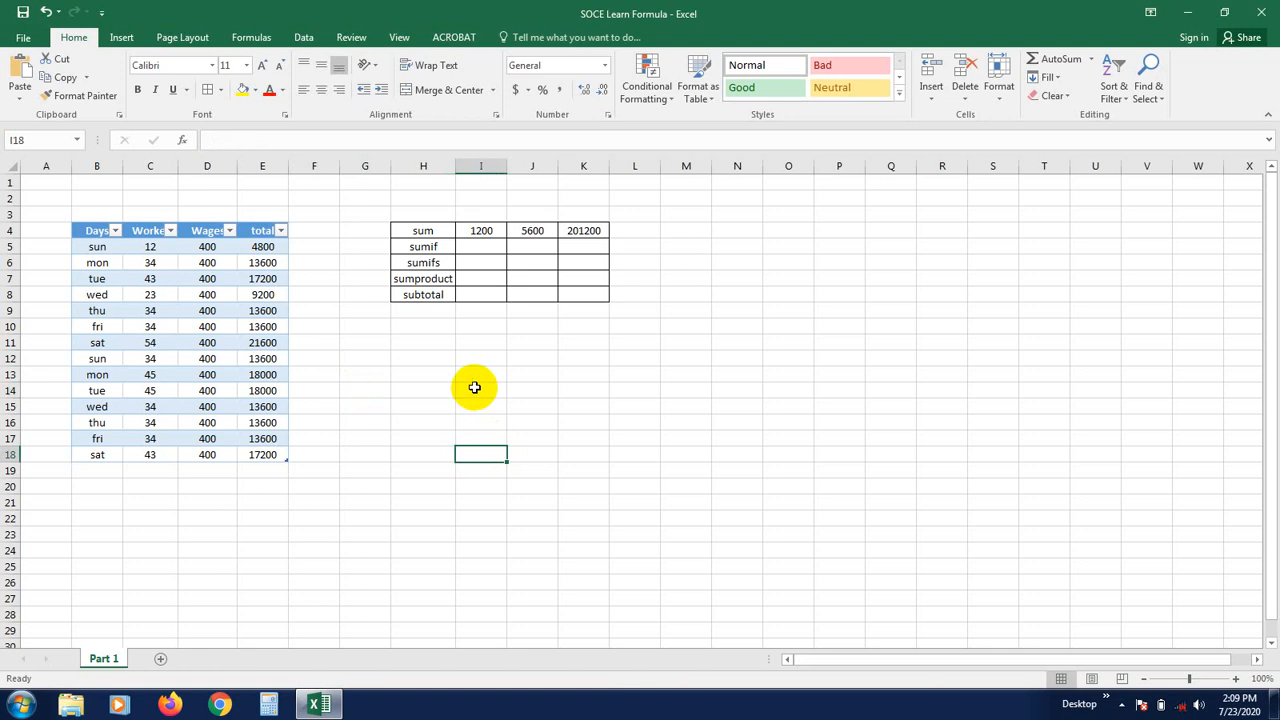
Start a SUMIF formula in cell I5 with the table's whole Days column as the criteria range
click(477, 250)
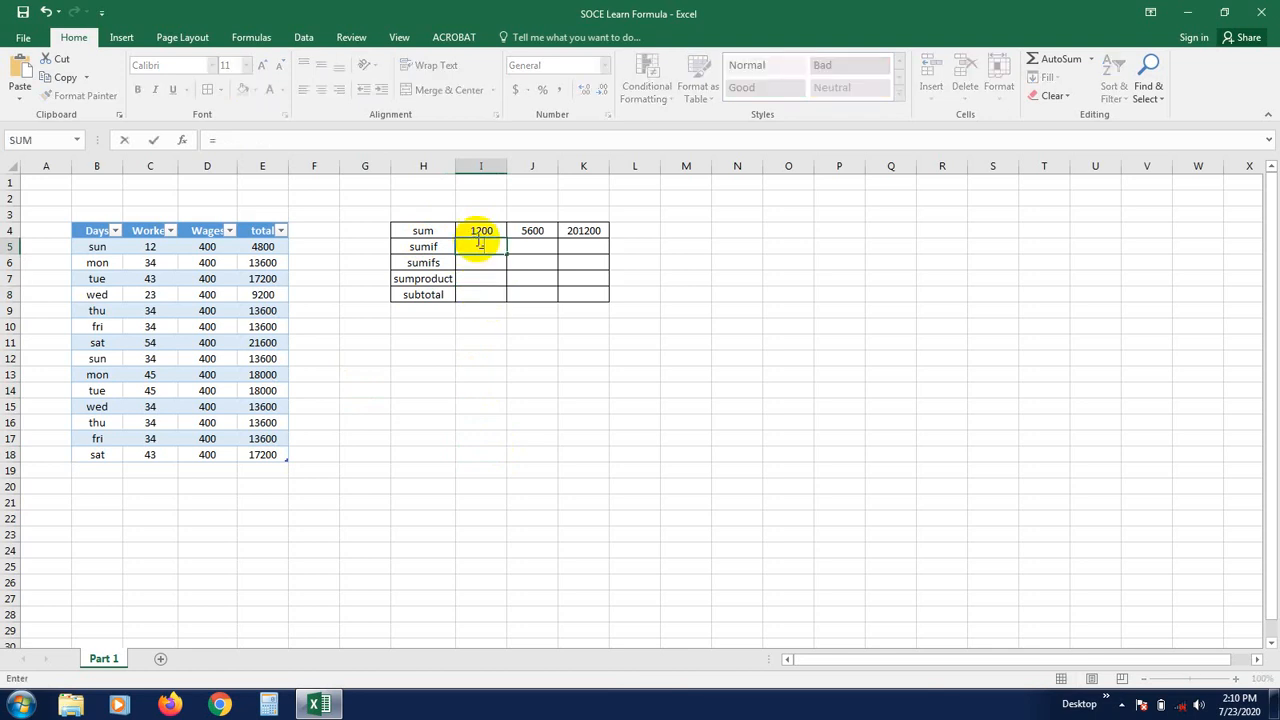
text(sumif)
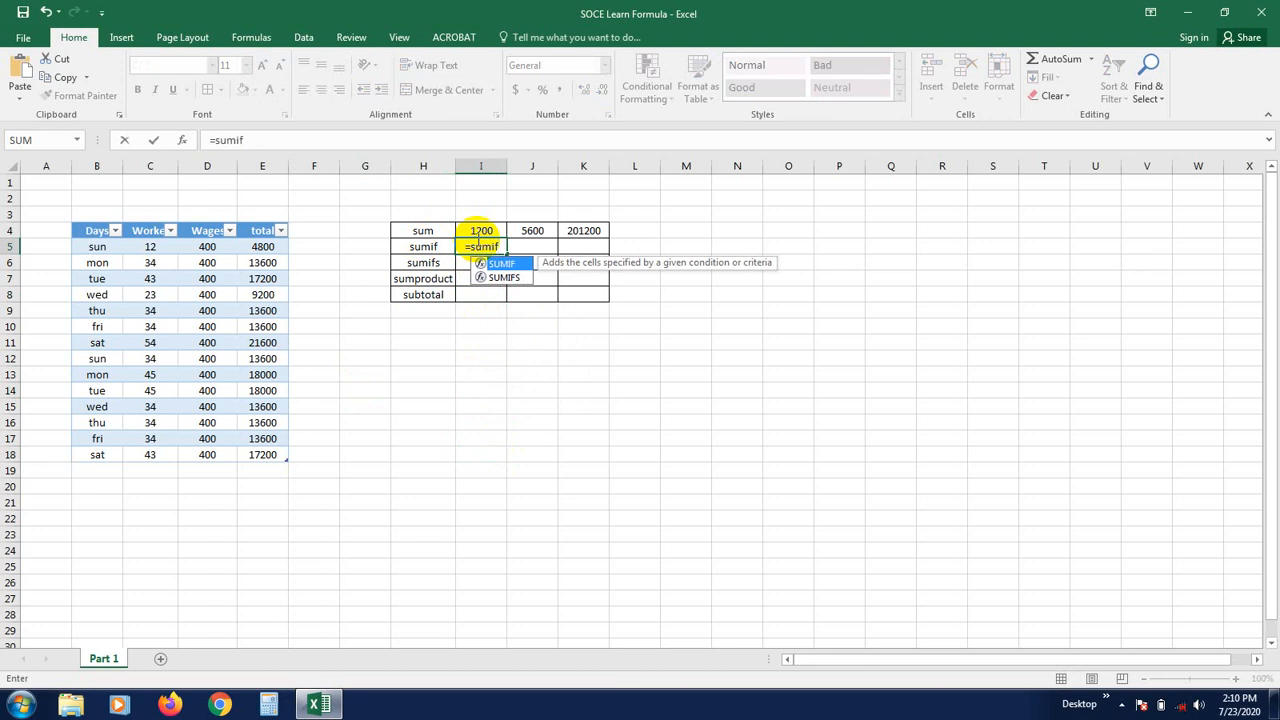
double_click(505, 264)
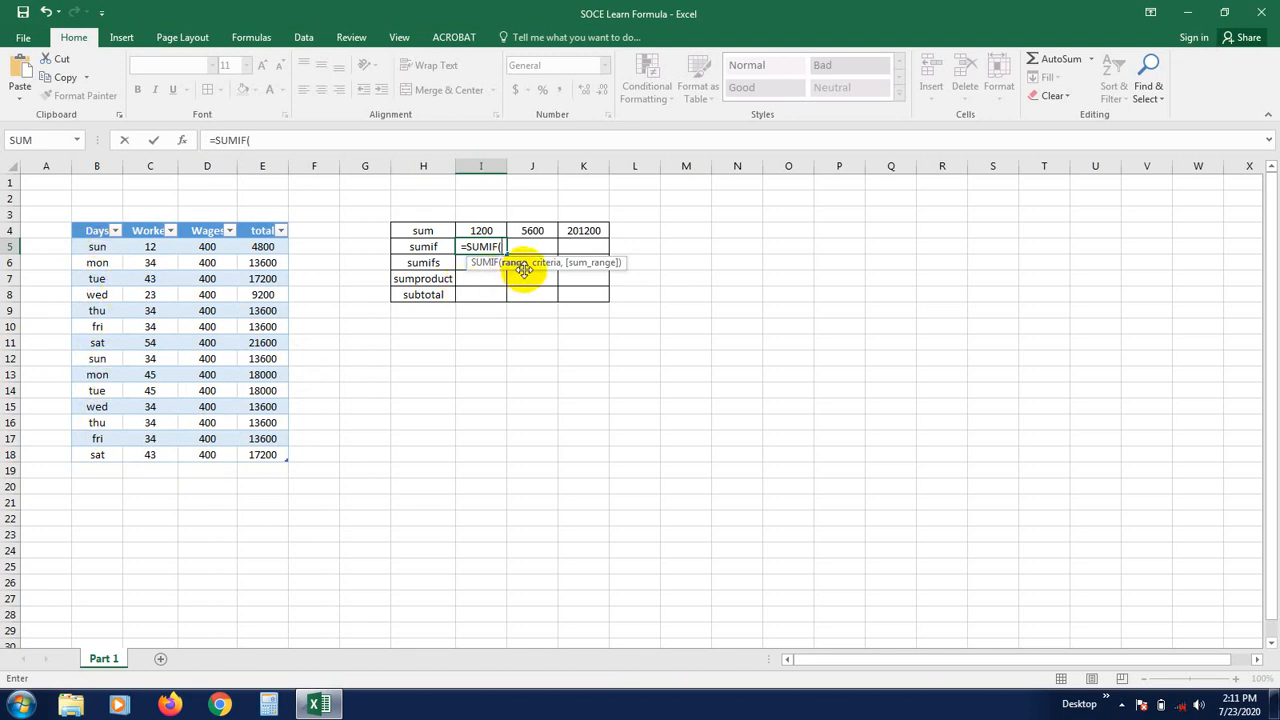
click(97, 247)
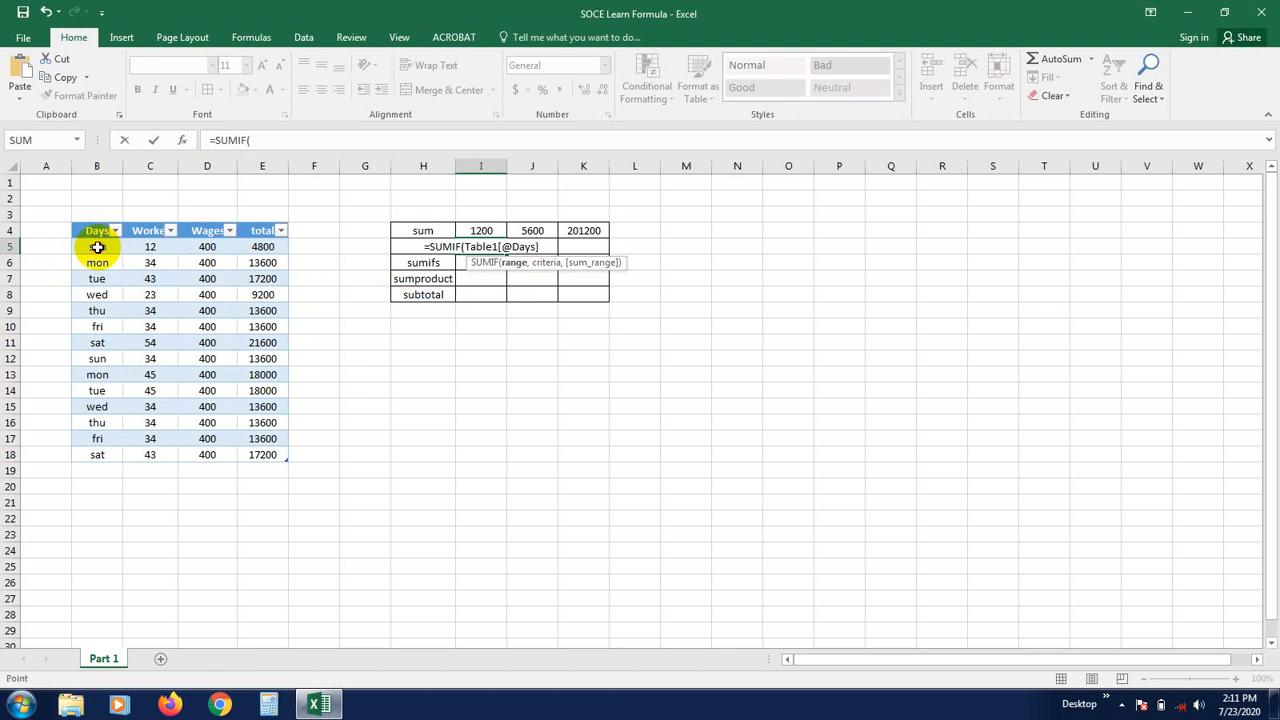
drag(97, 247, 86, 457)
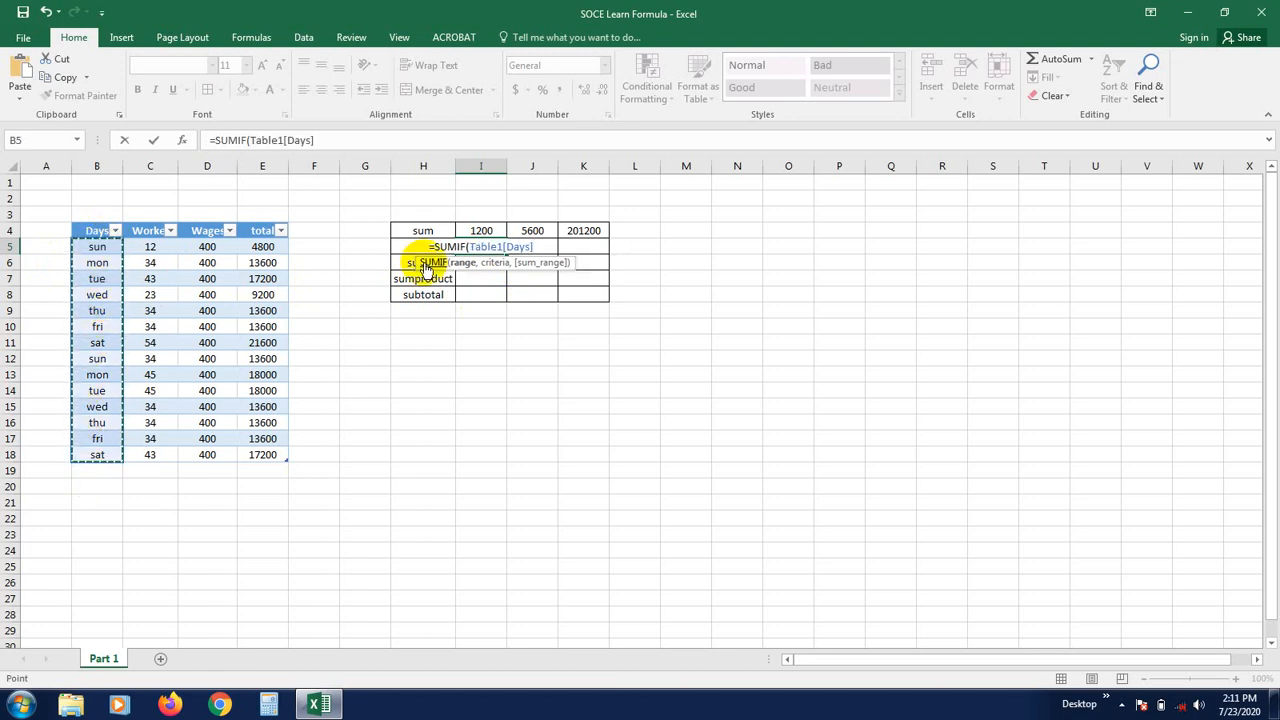
text(,)
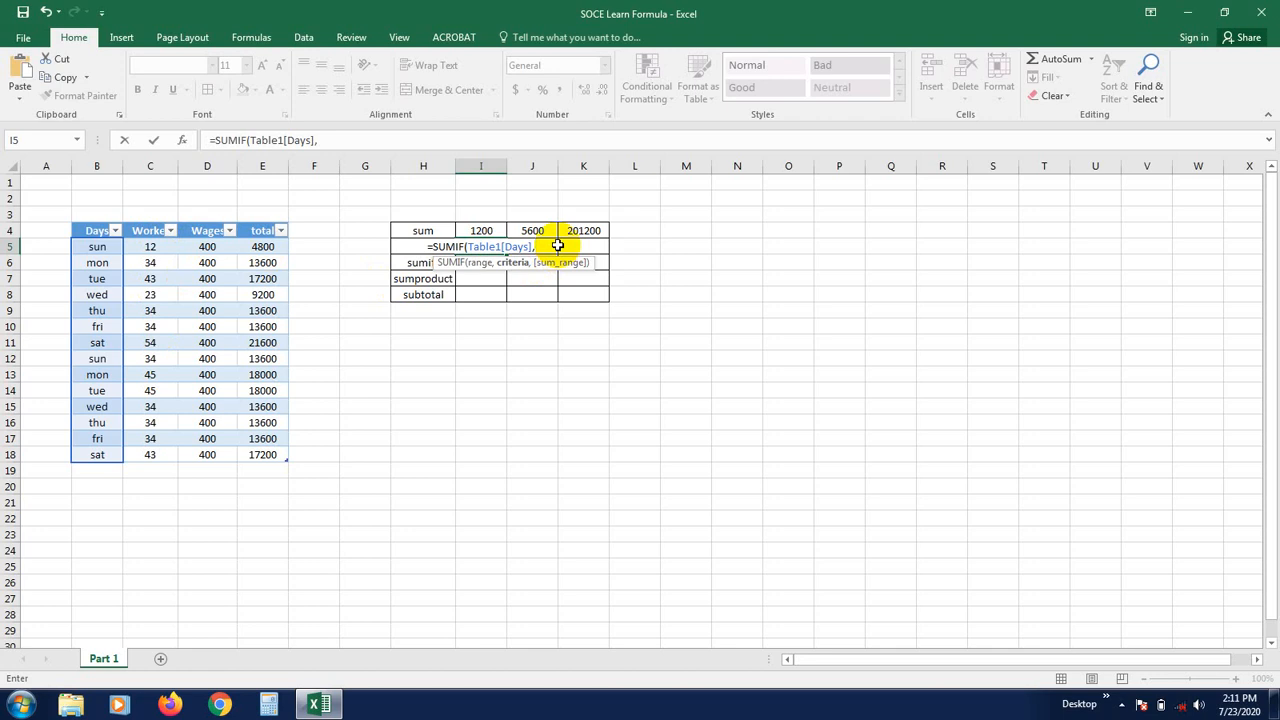
Complete the I5 SUMIF formula with the criterion "sun" and the total column as the sum range
text(")
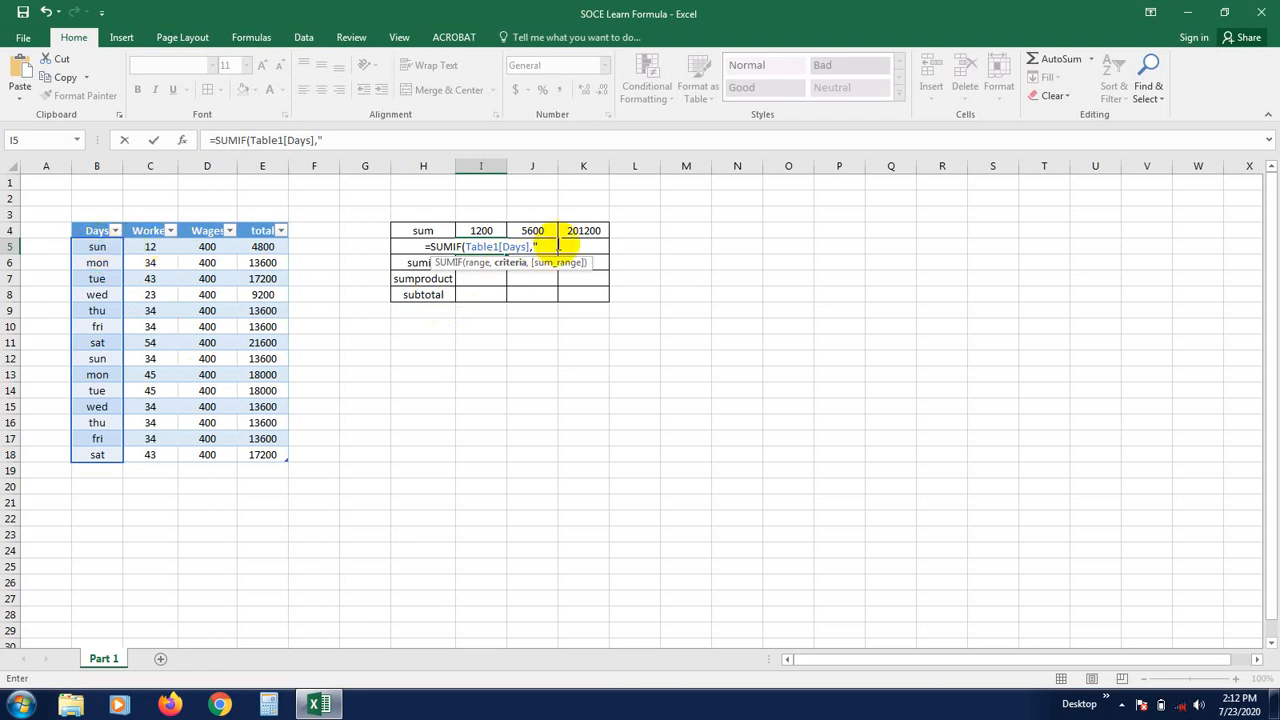
text(sun)
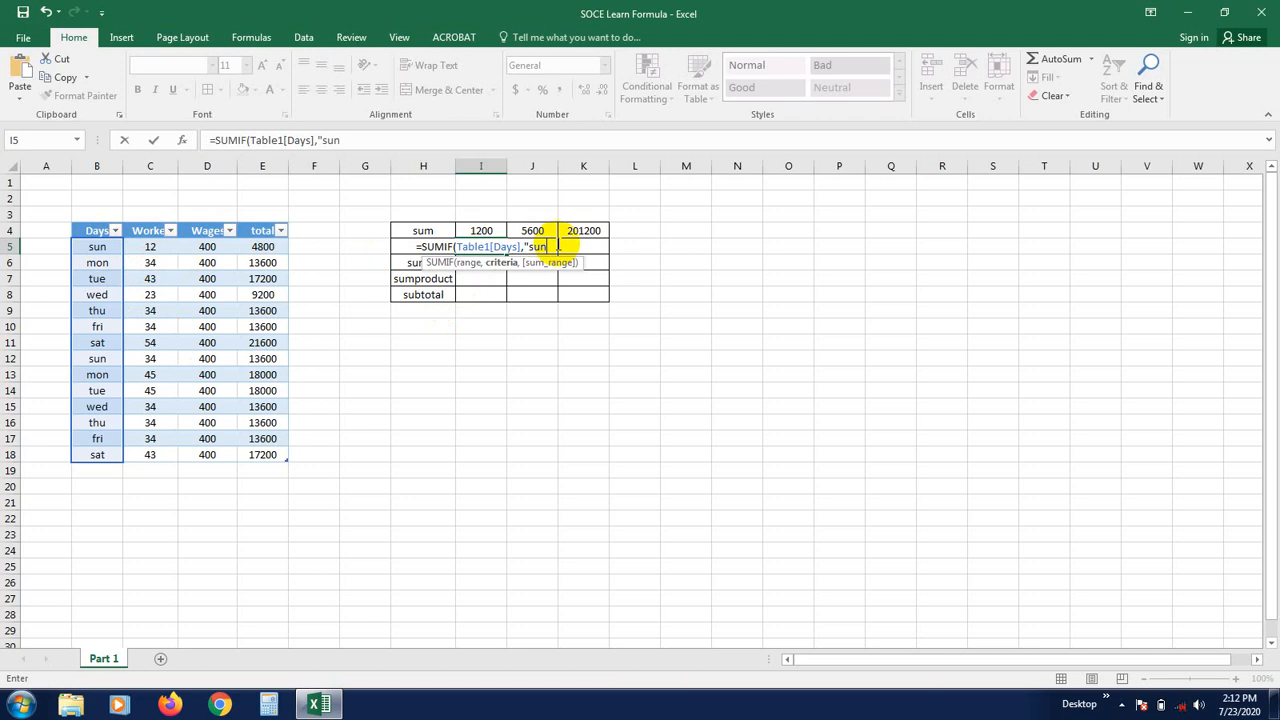
text(")
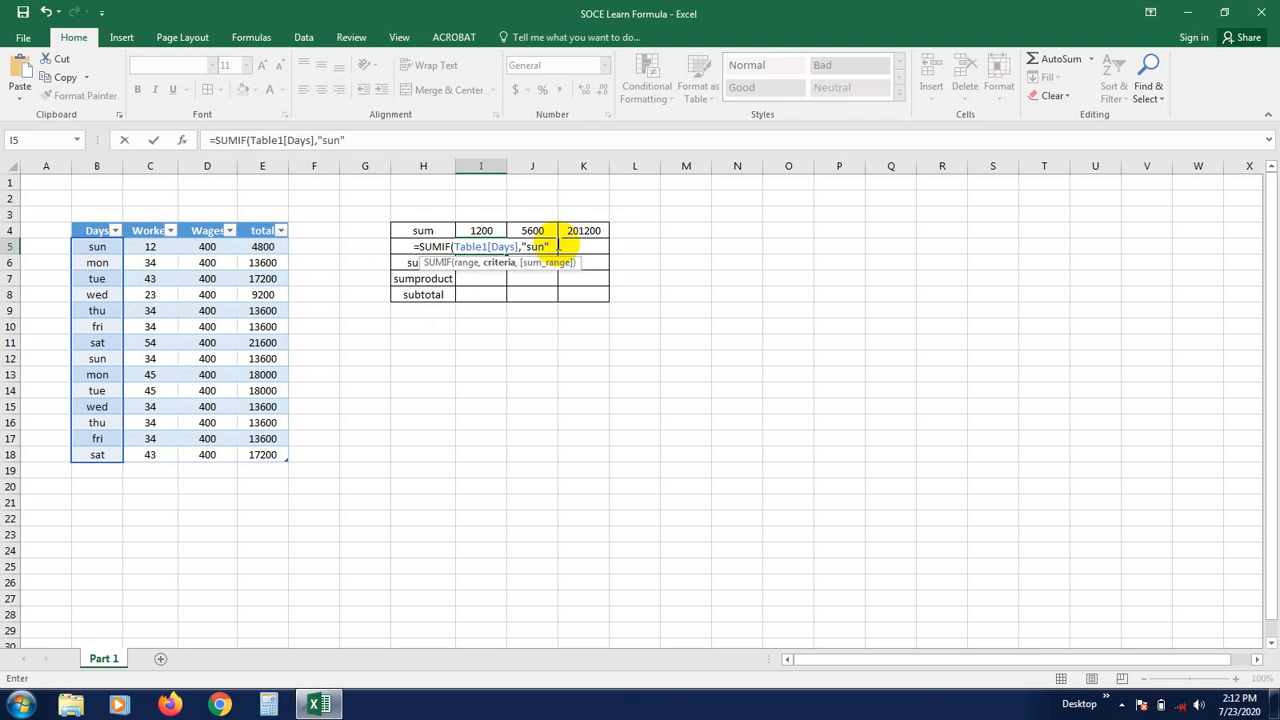
text(,)
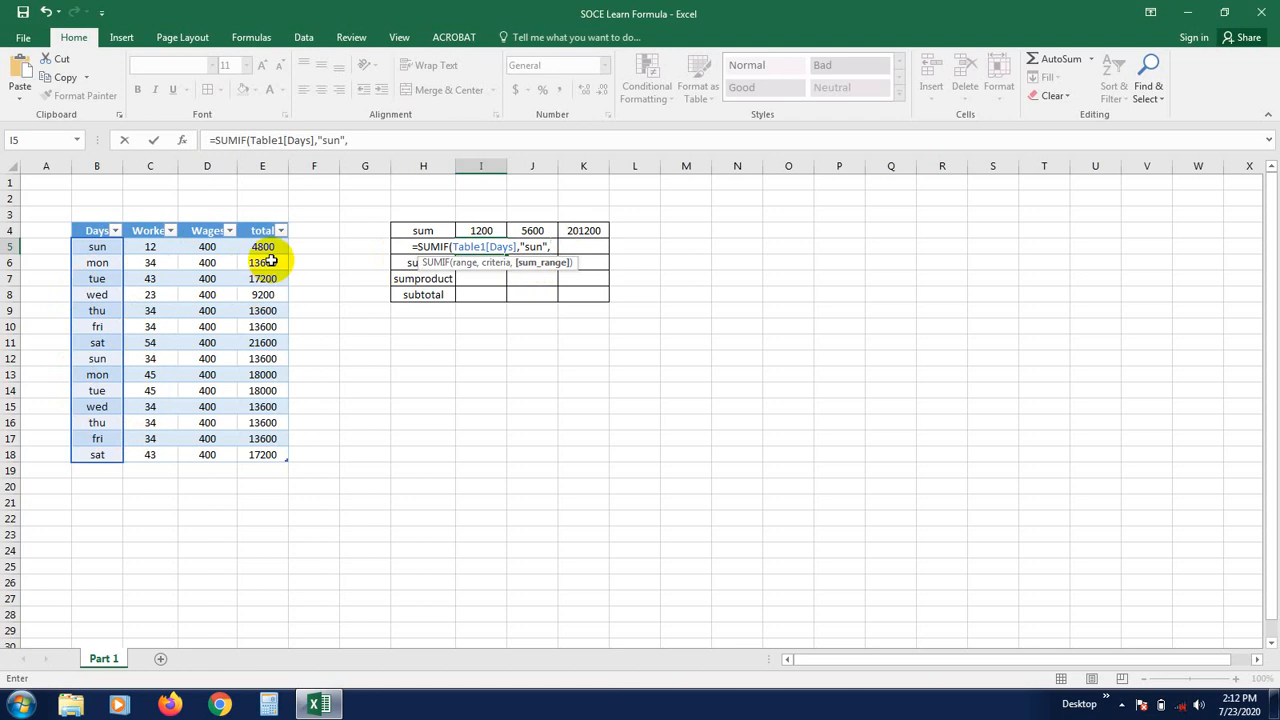
drag(261, 247, 262, 455)
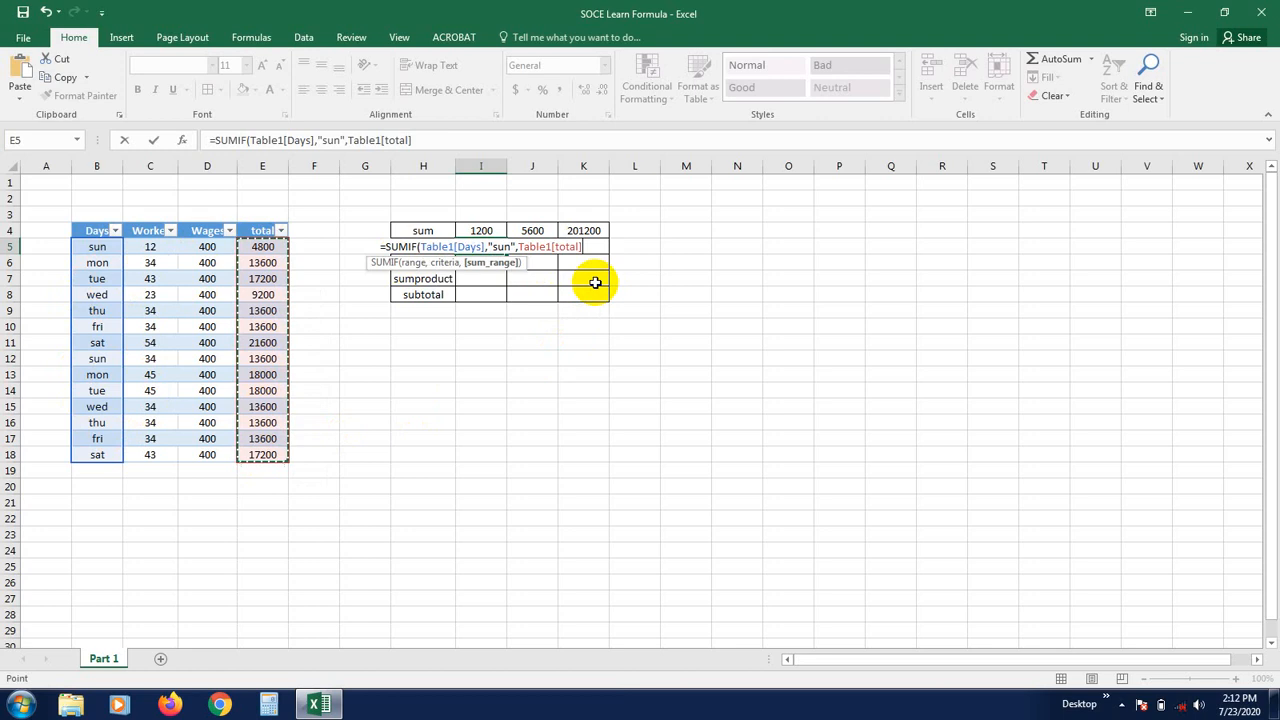
text())
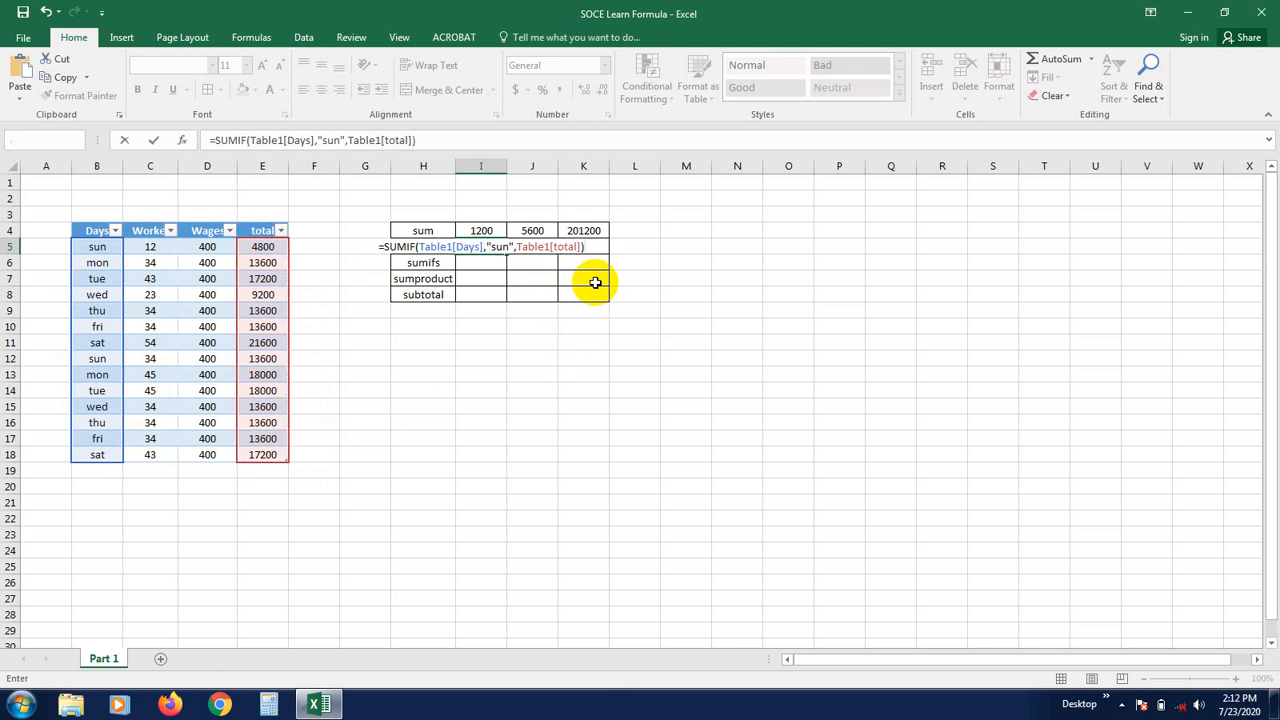
key(Return)
click(515, 407)
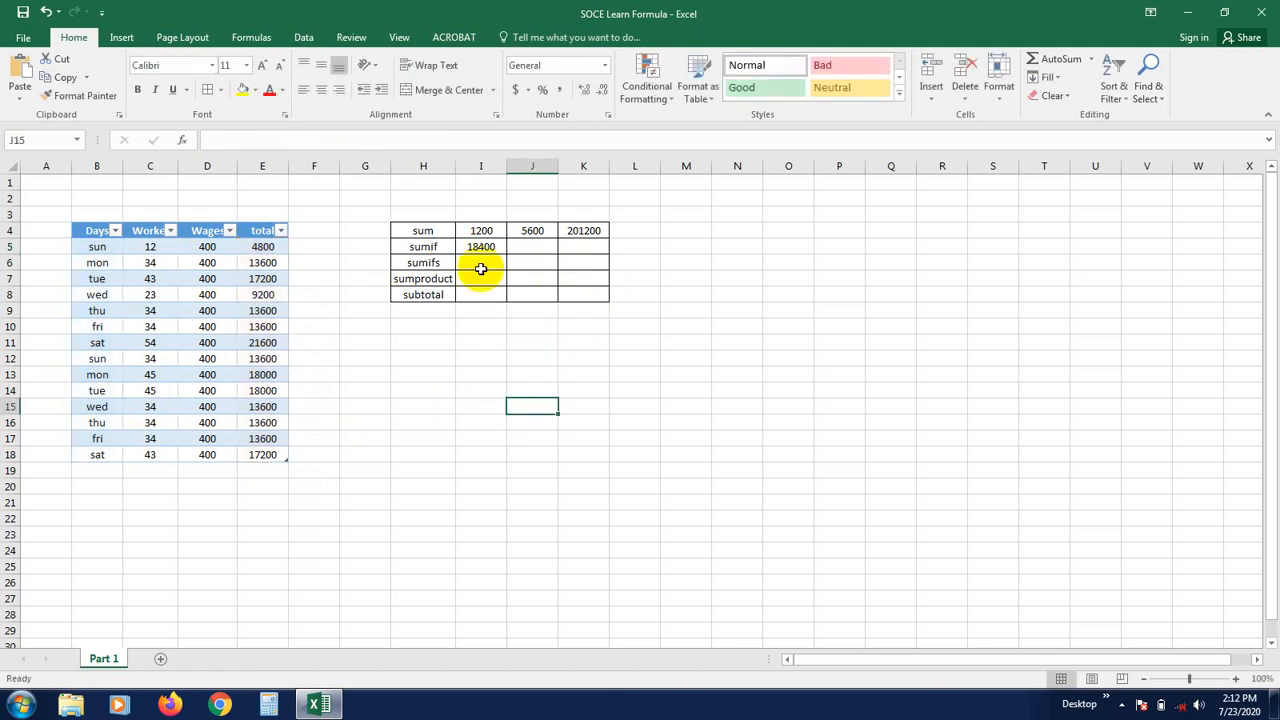
Review the SUMIF formula and its result in cell I5 against the sun rows of the table
click(480, 246)
click(484, 389)
click(484, 247)
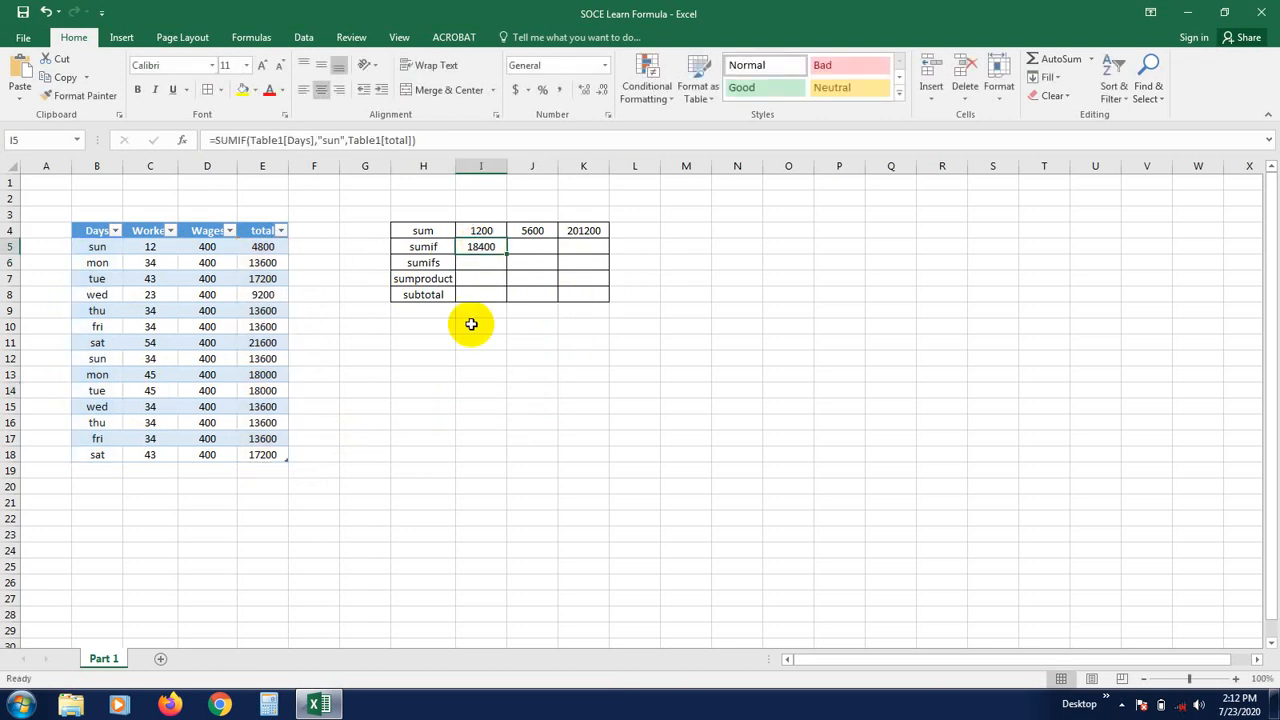
click(478, 372)
click(481, 248)
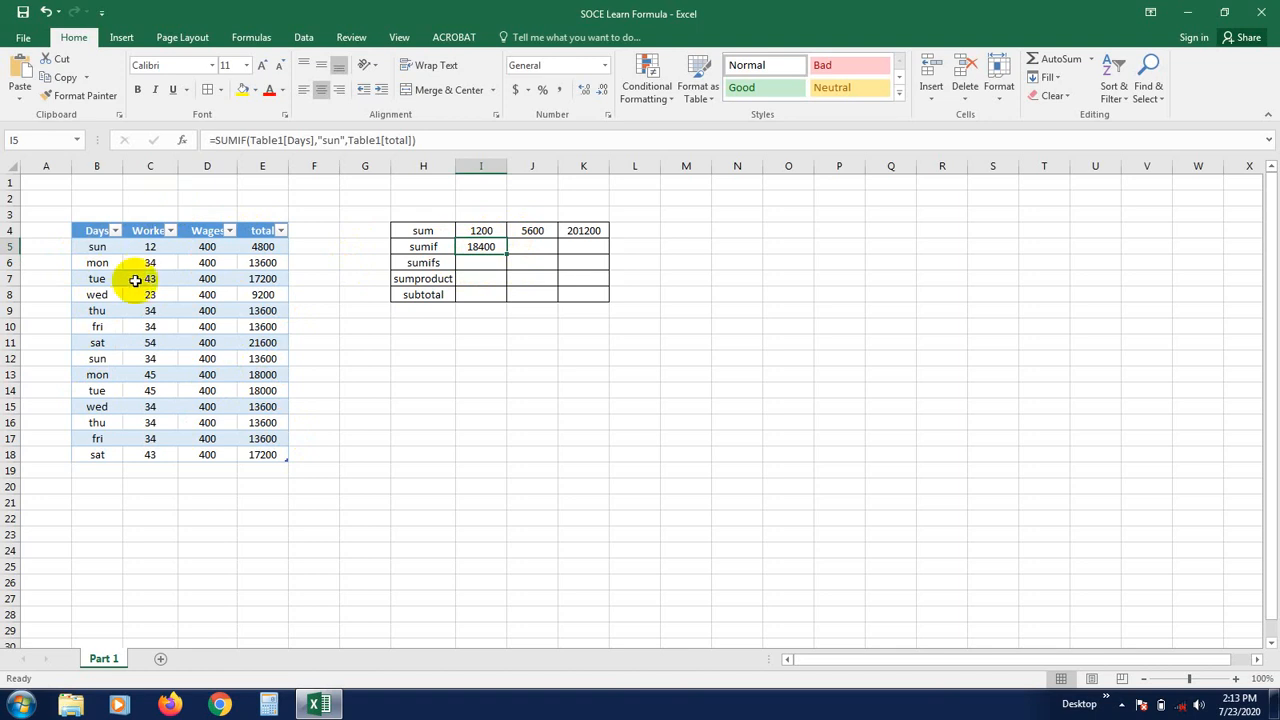
click(376, 358)
click(467, 266)
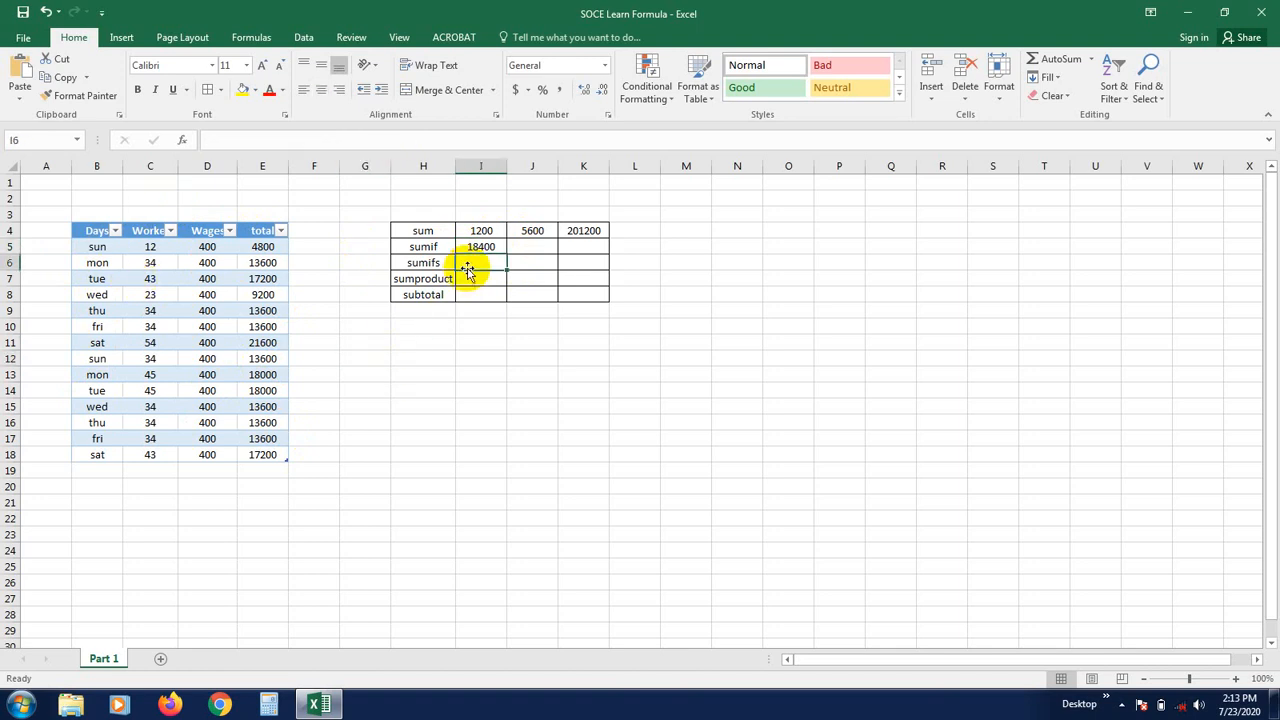
click(480, 356)
click(471, 266)
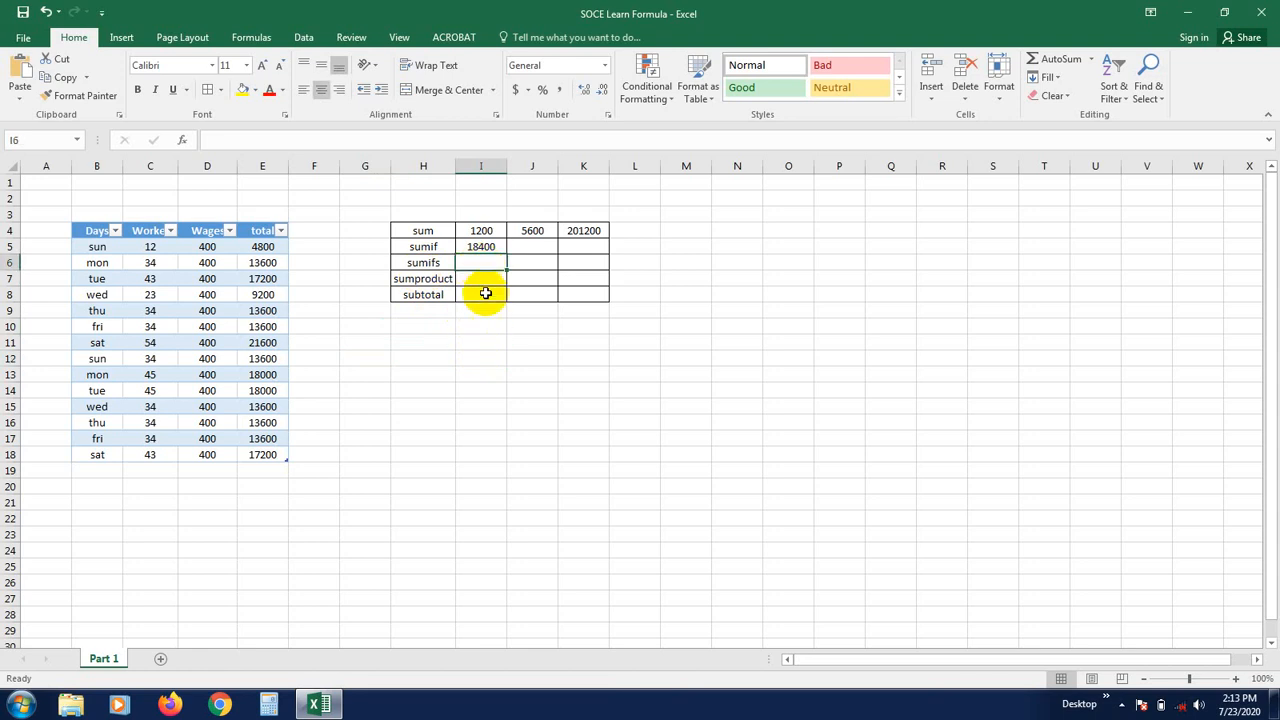
click(464, 388)
Start a SUMIFS formula in cell I6 with the table's whole total column as the sum range
click(494, 262)
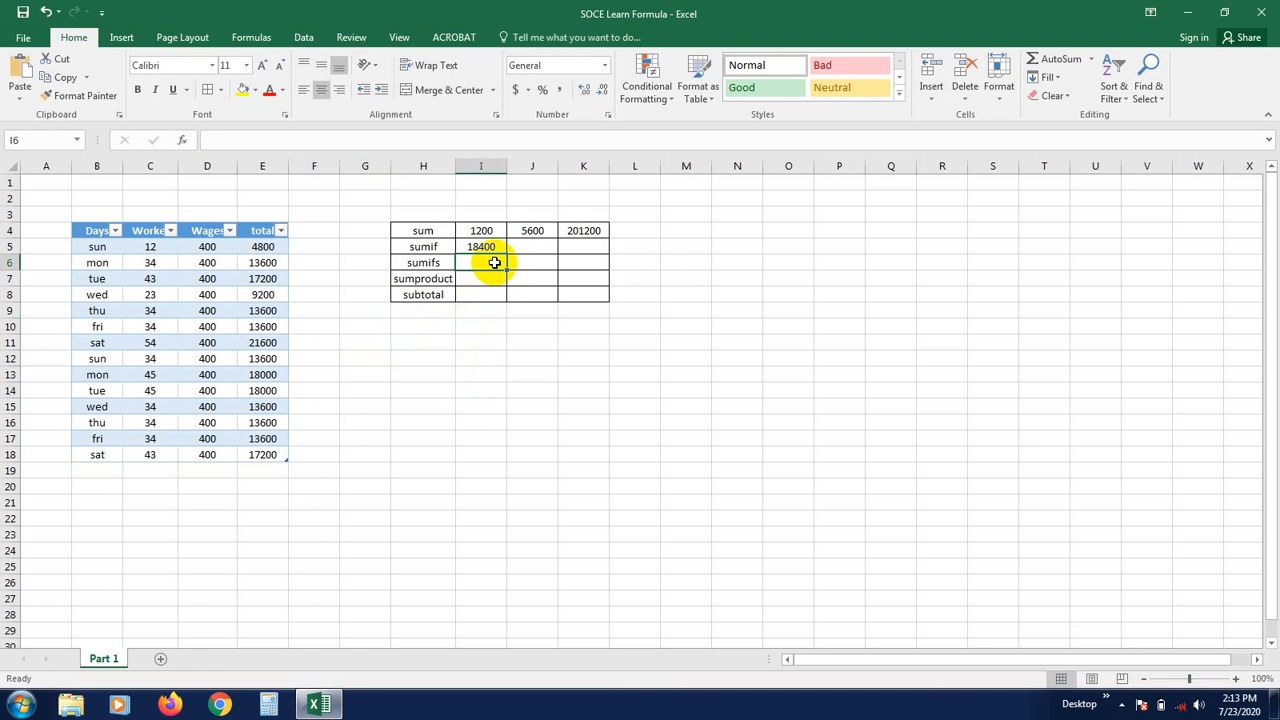
text(=)
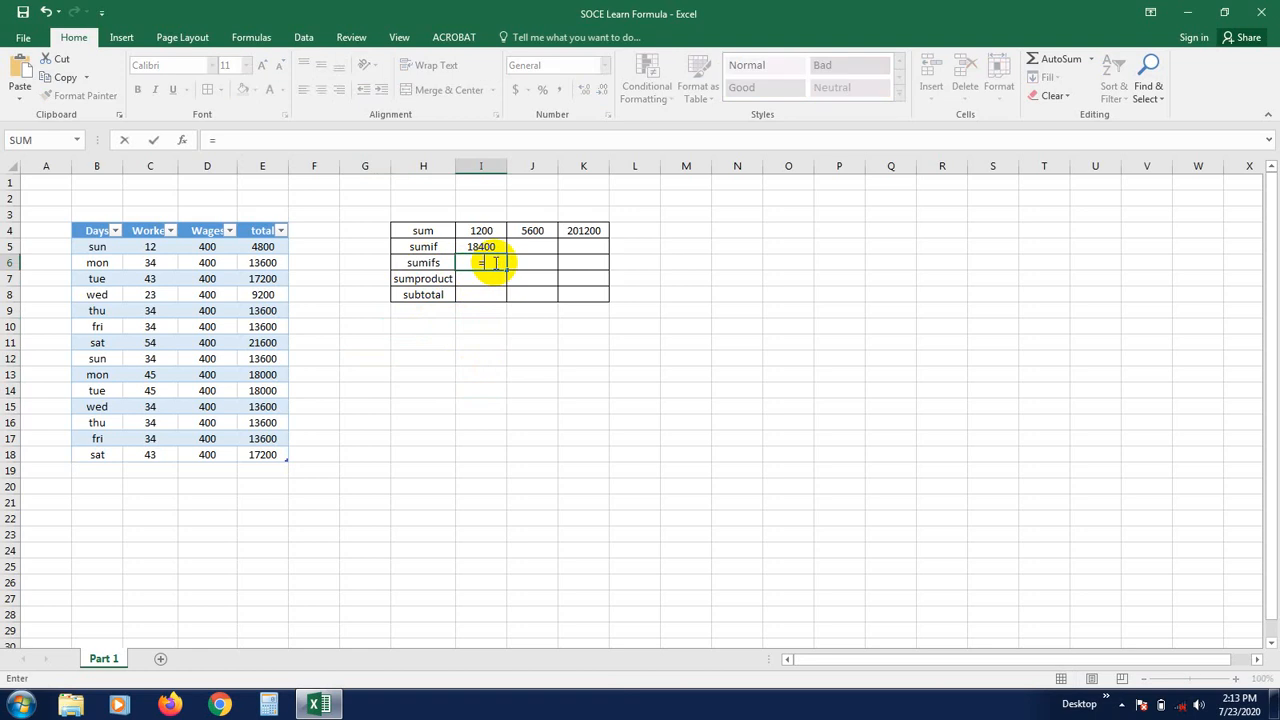
text(sumif)
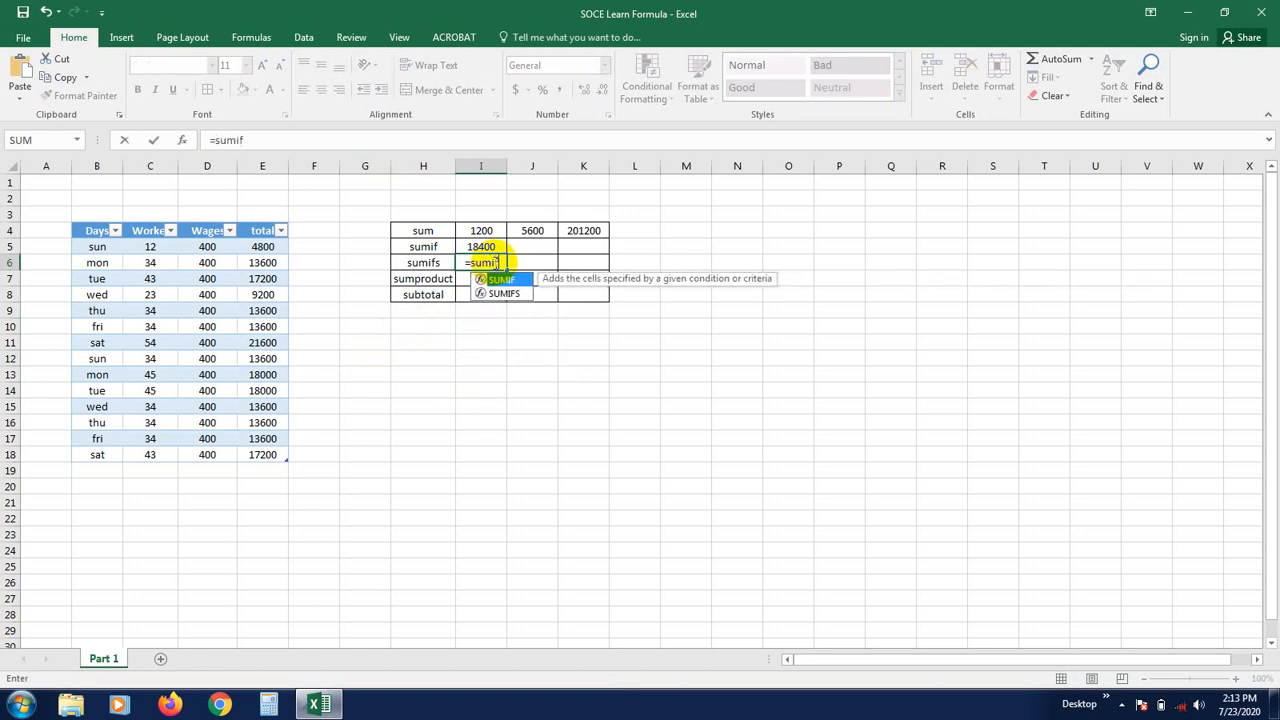
text(s)
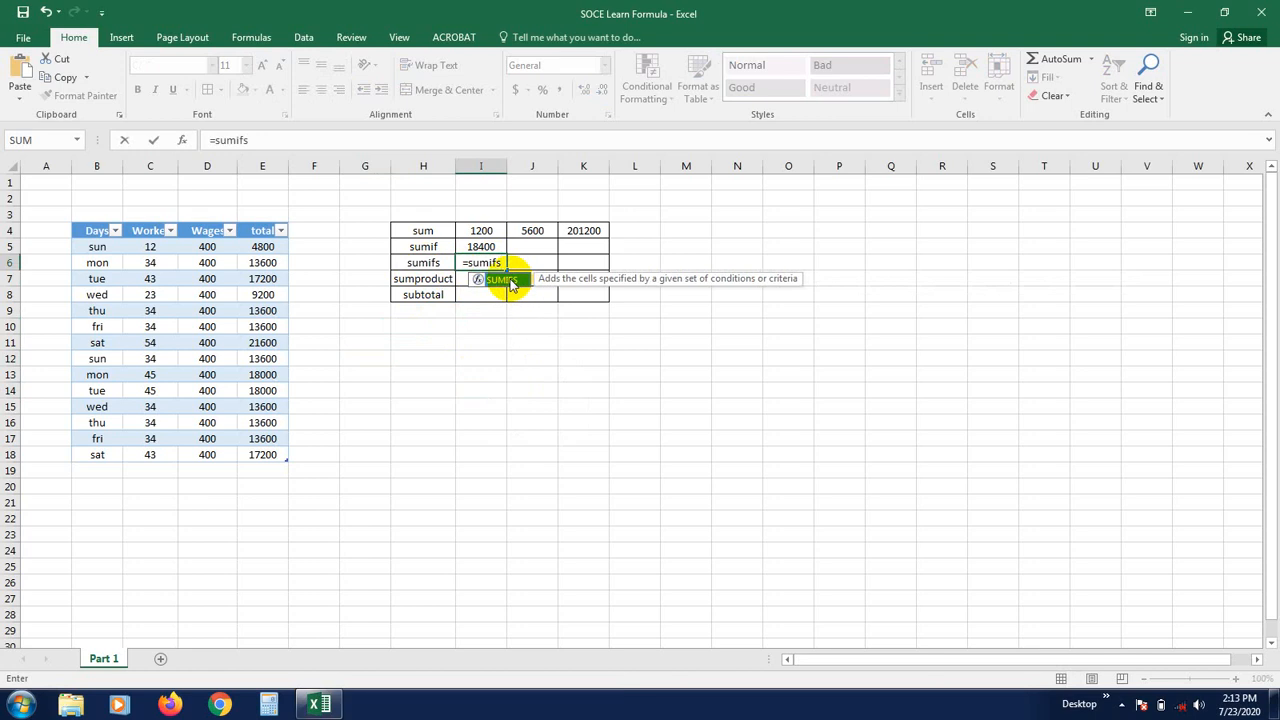
double_click(503, 279)
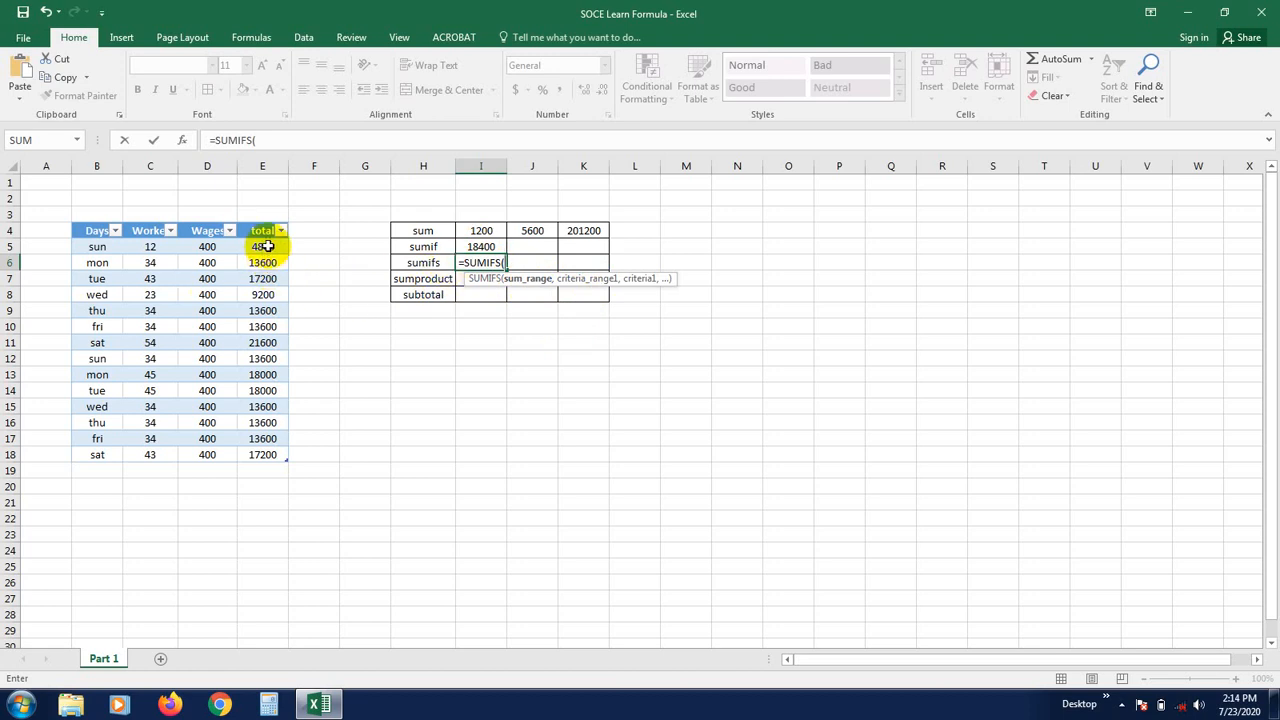
drag(264, 249, 252, 458)
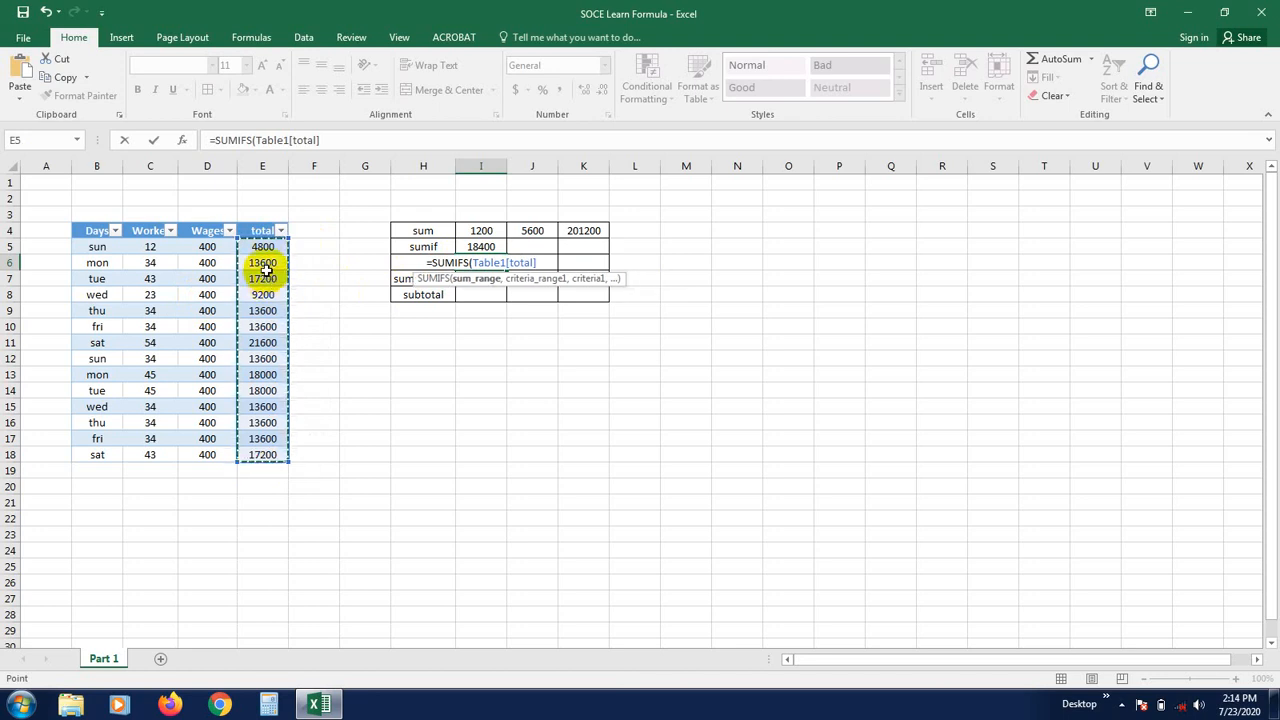
text(,)
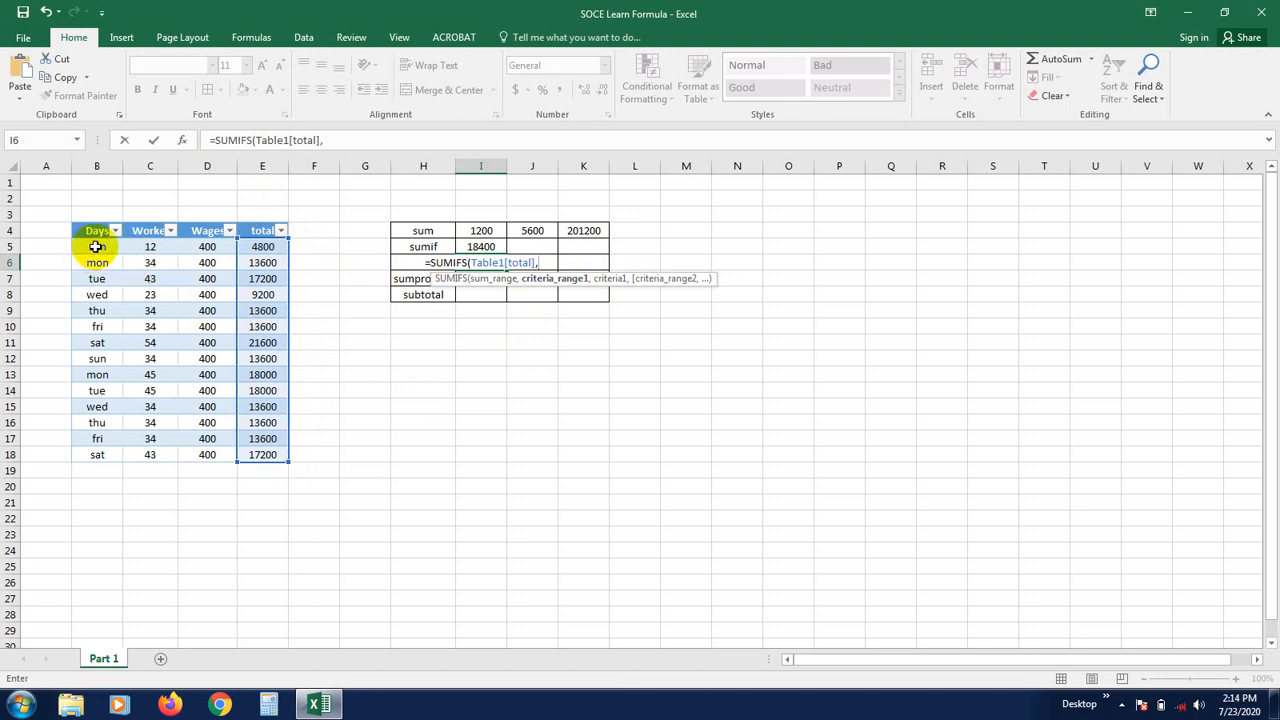
Add the Days column as the first criteria range in the I6 SUMIFS formula, with the criterion "mon"
drag(94, 250, 80, 443)
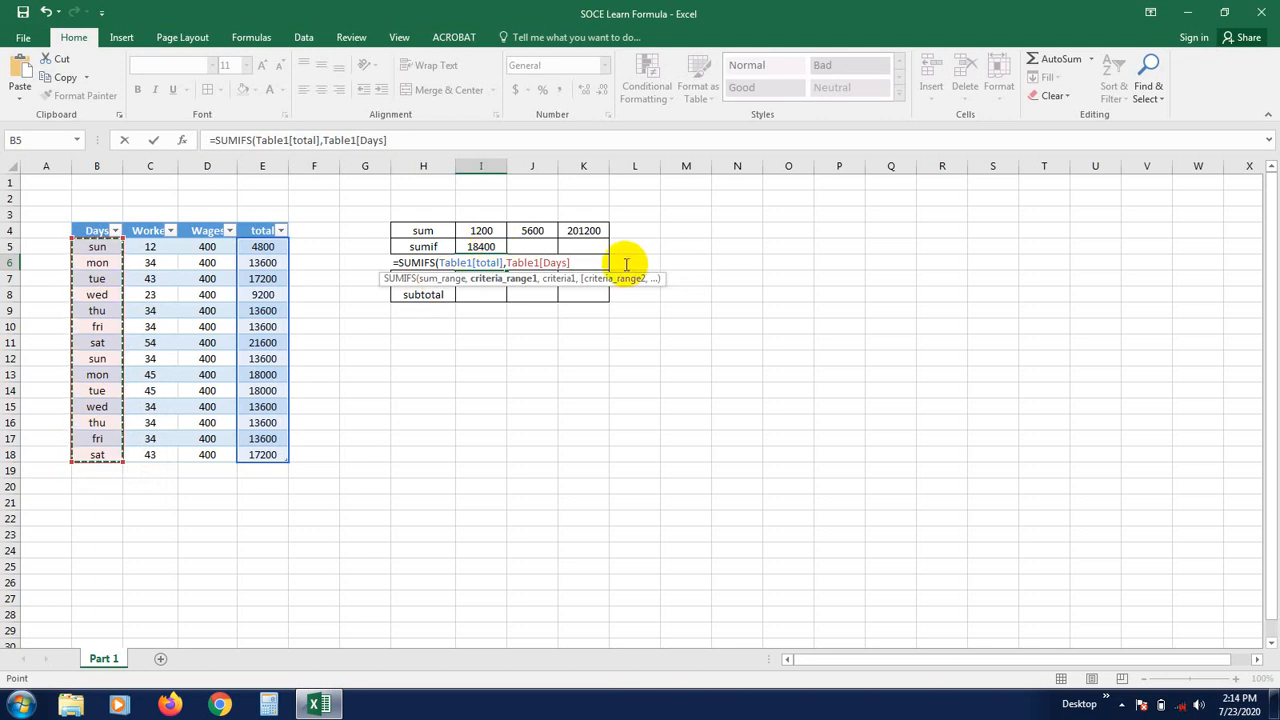
text(,)
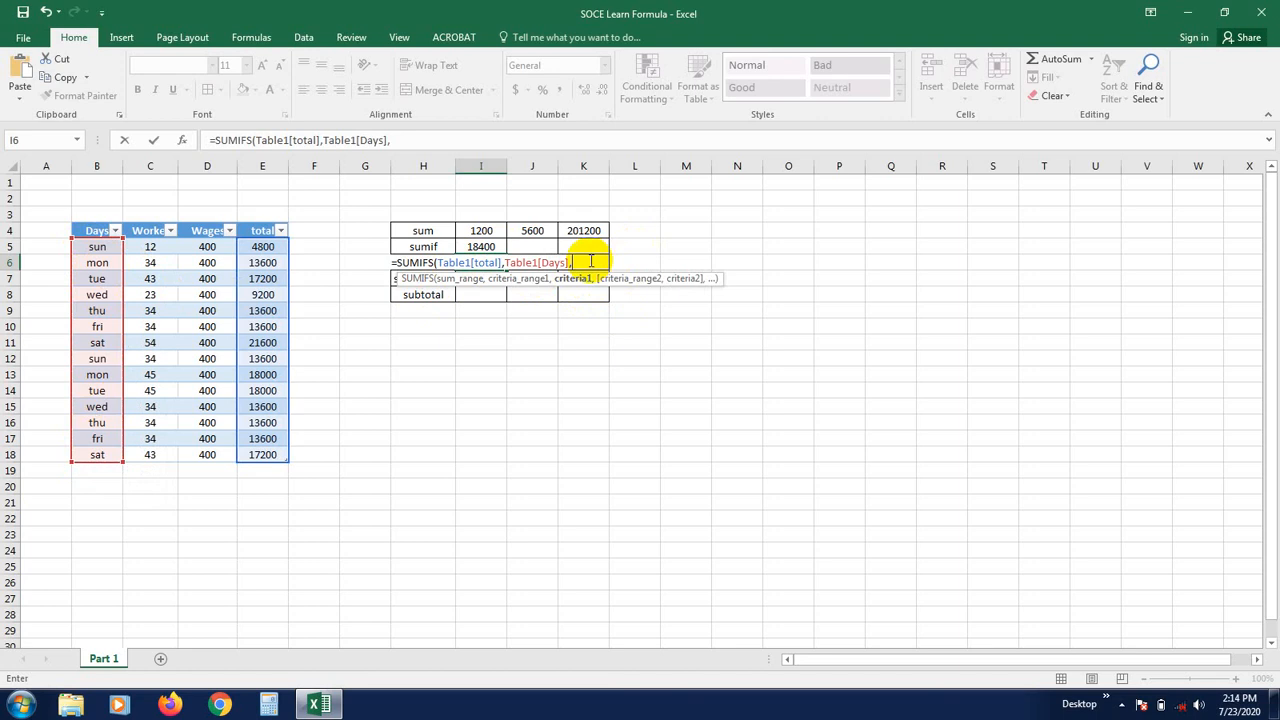
text(")
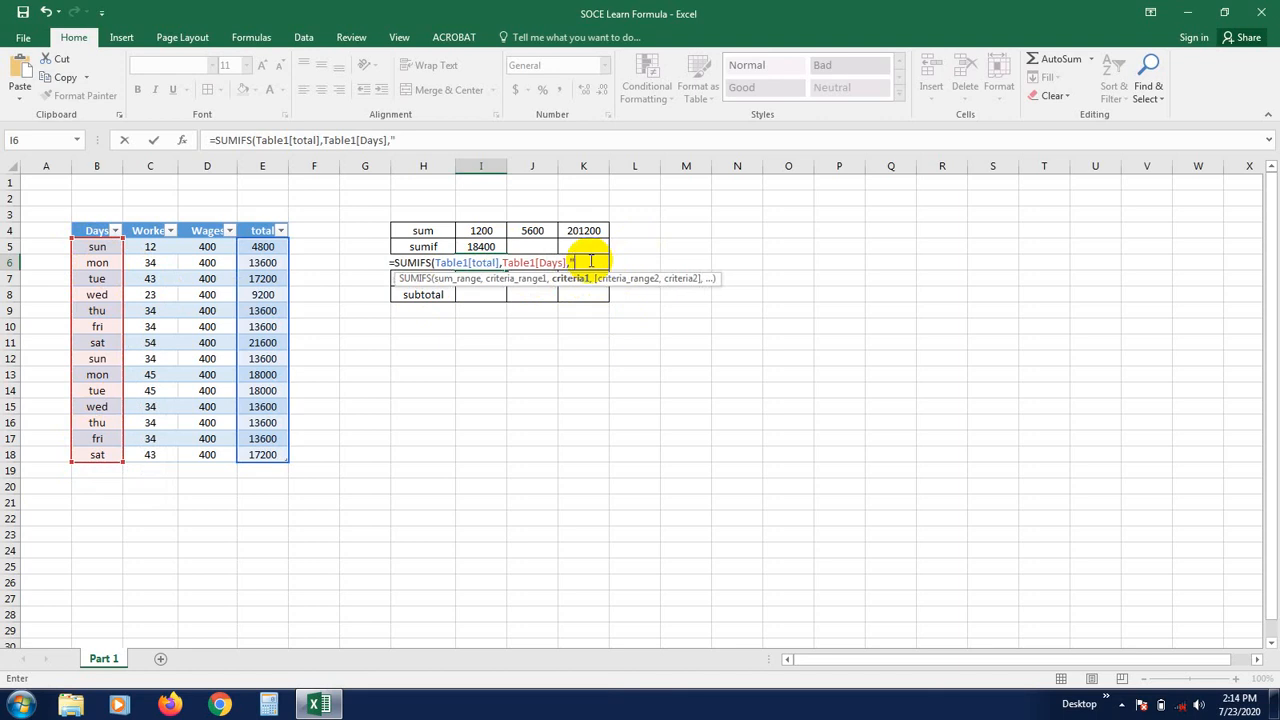
text(mon)
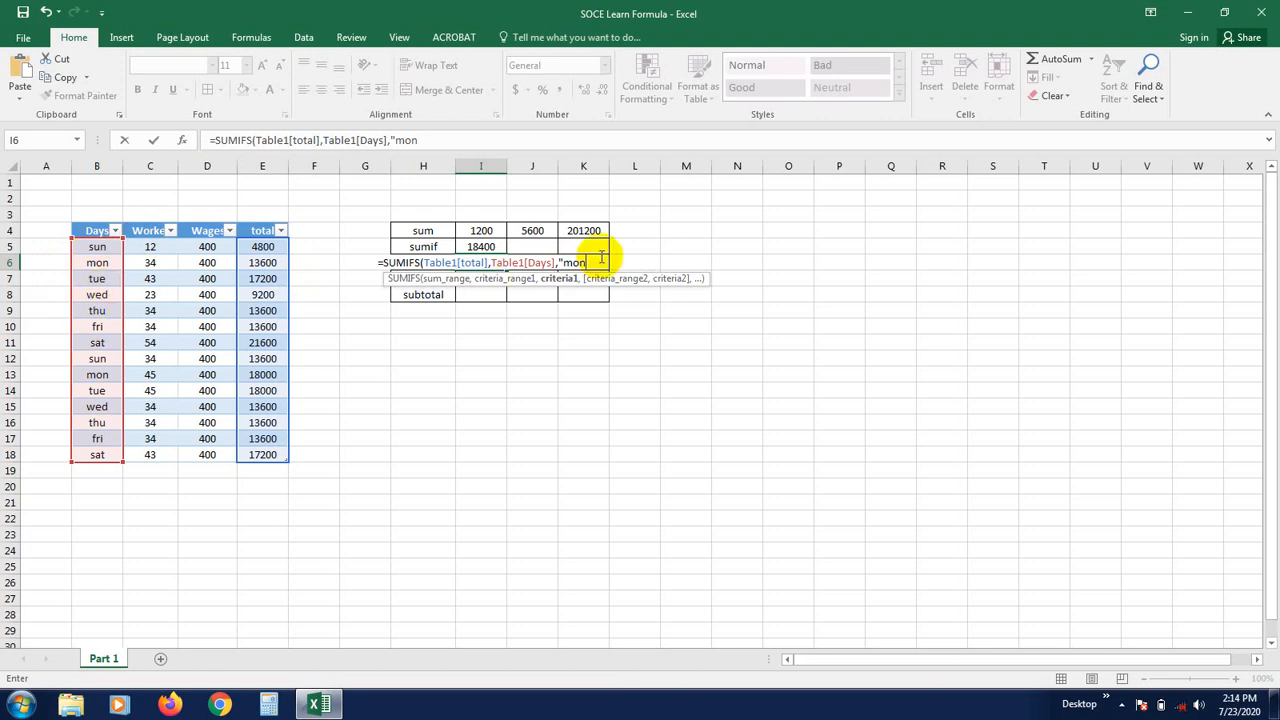
text(")
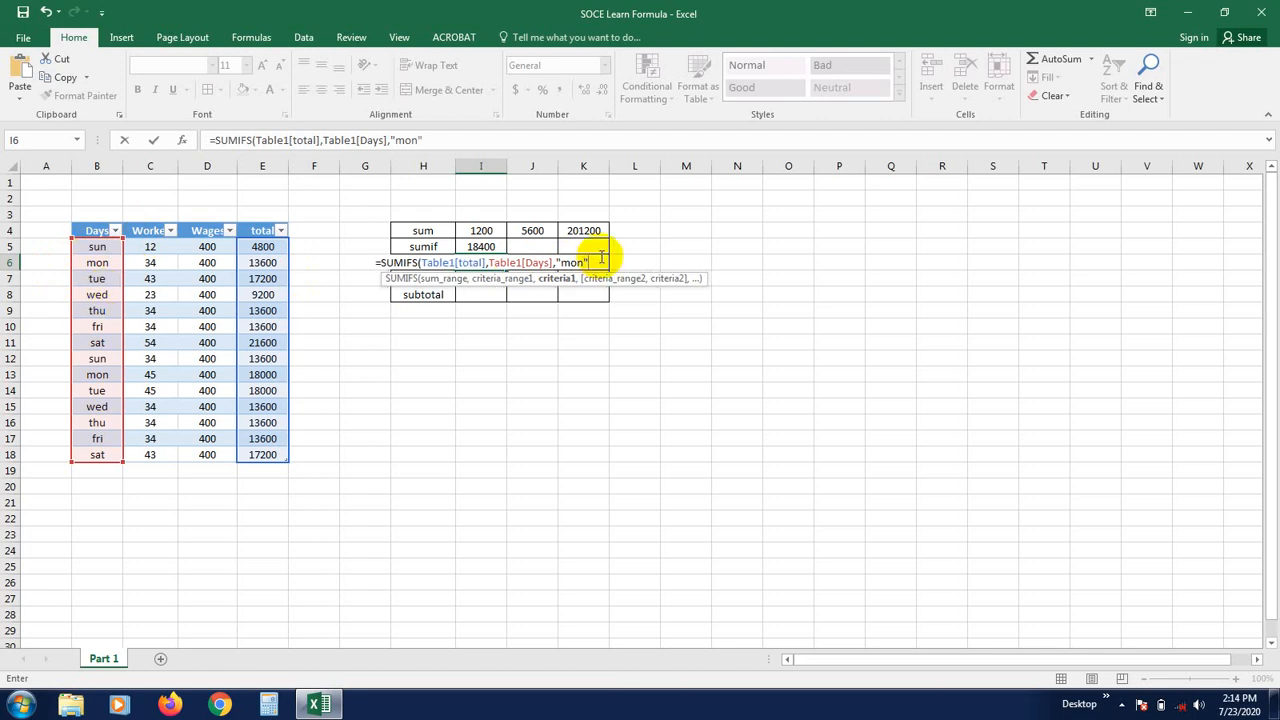
text(,)
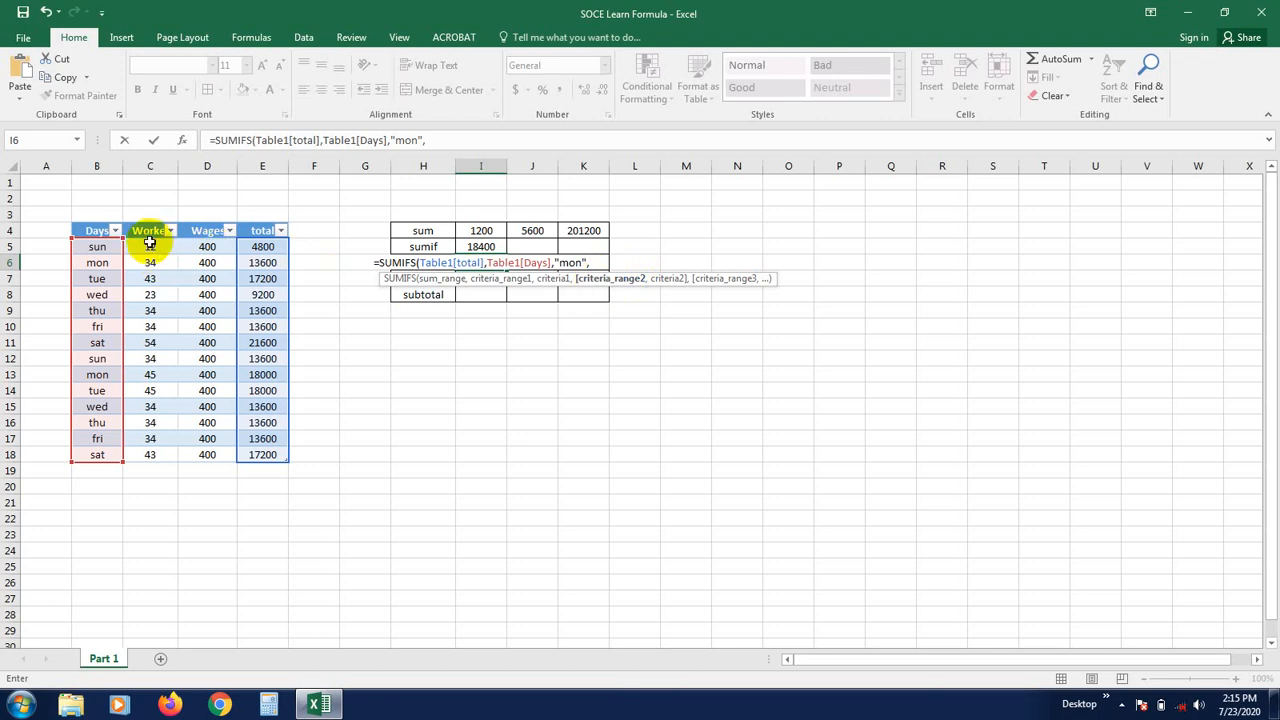
Complete the I6 SUMIFS formula with the Worker column as the second criteria range and the criterion ">40"
drag(149, 244, 149, 456)
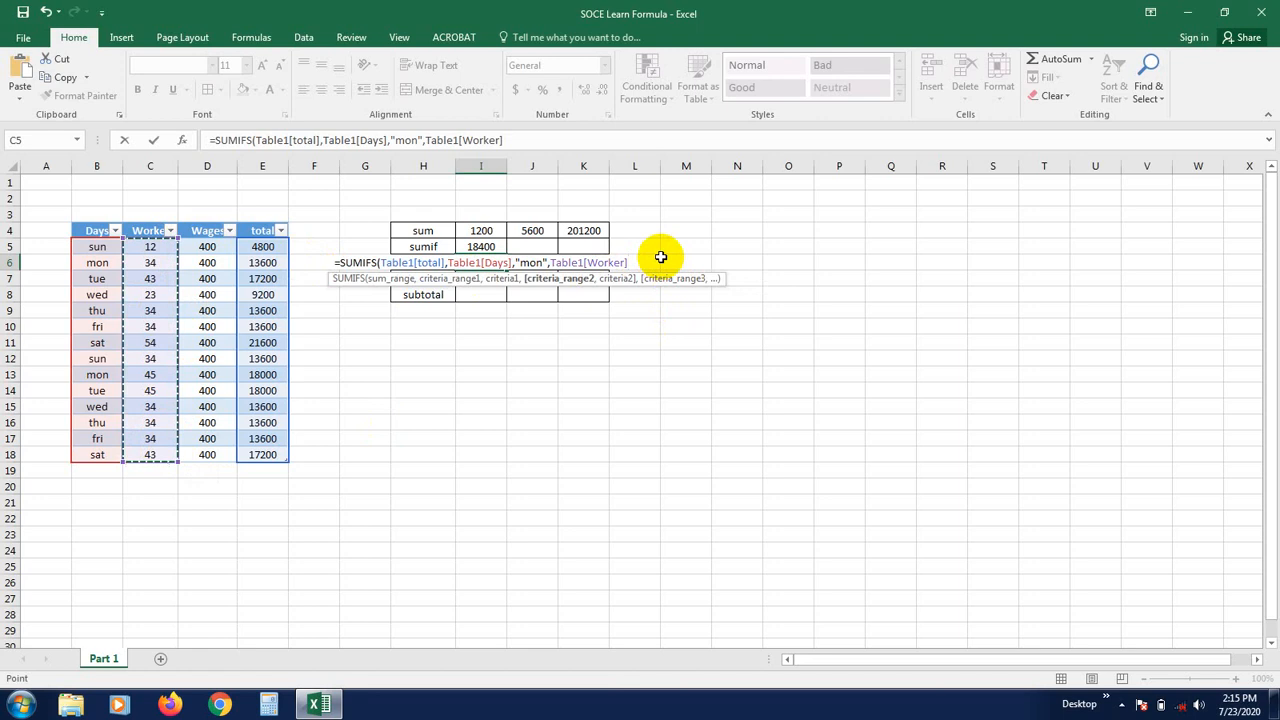
text(,)
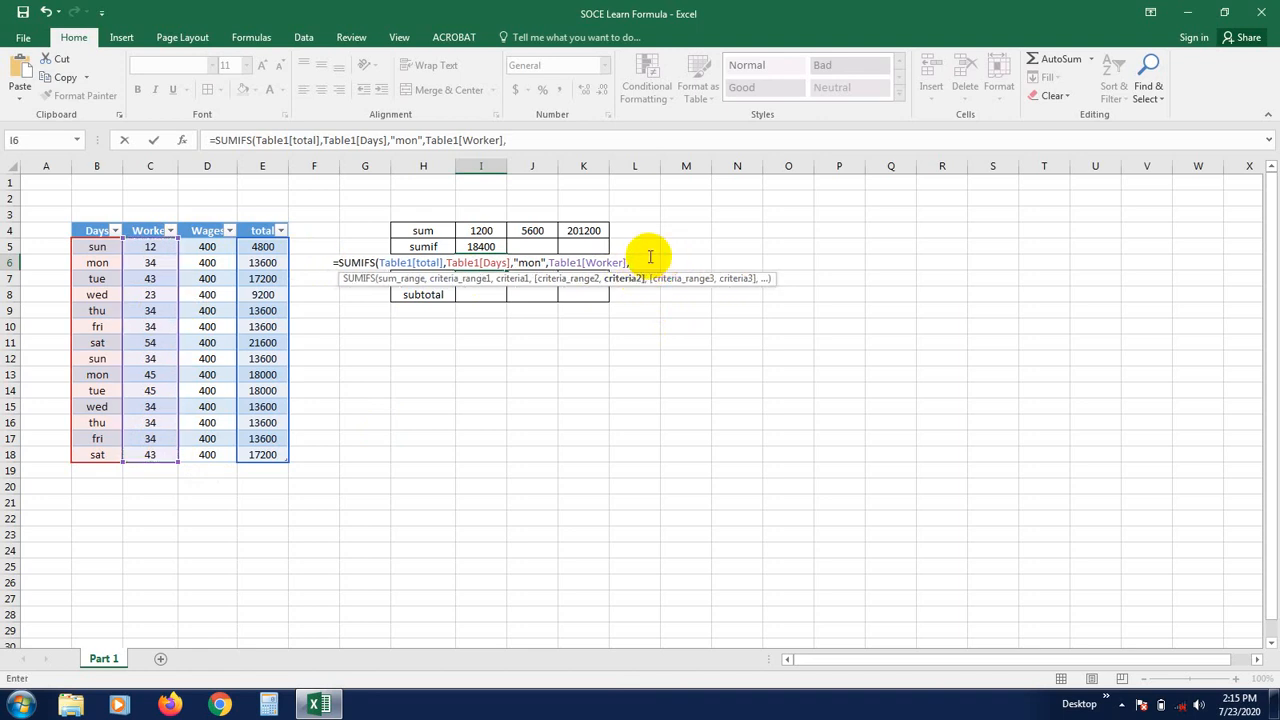
text(")
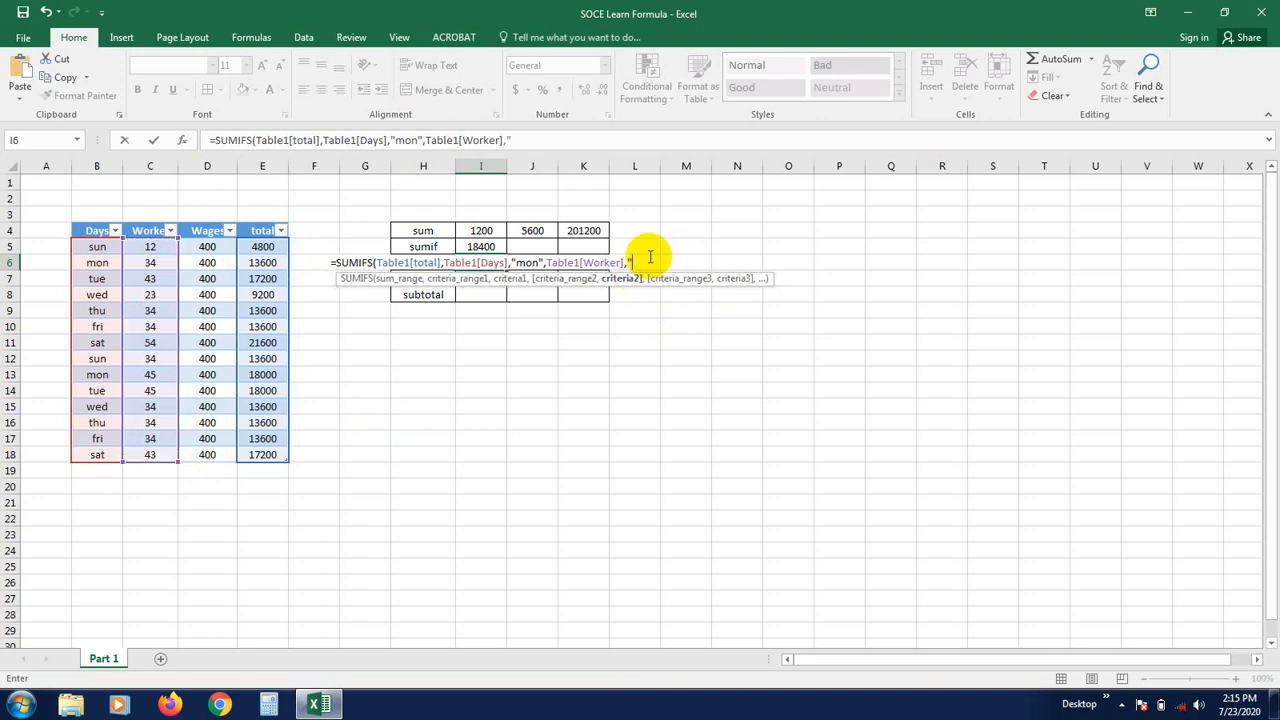
text(>)
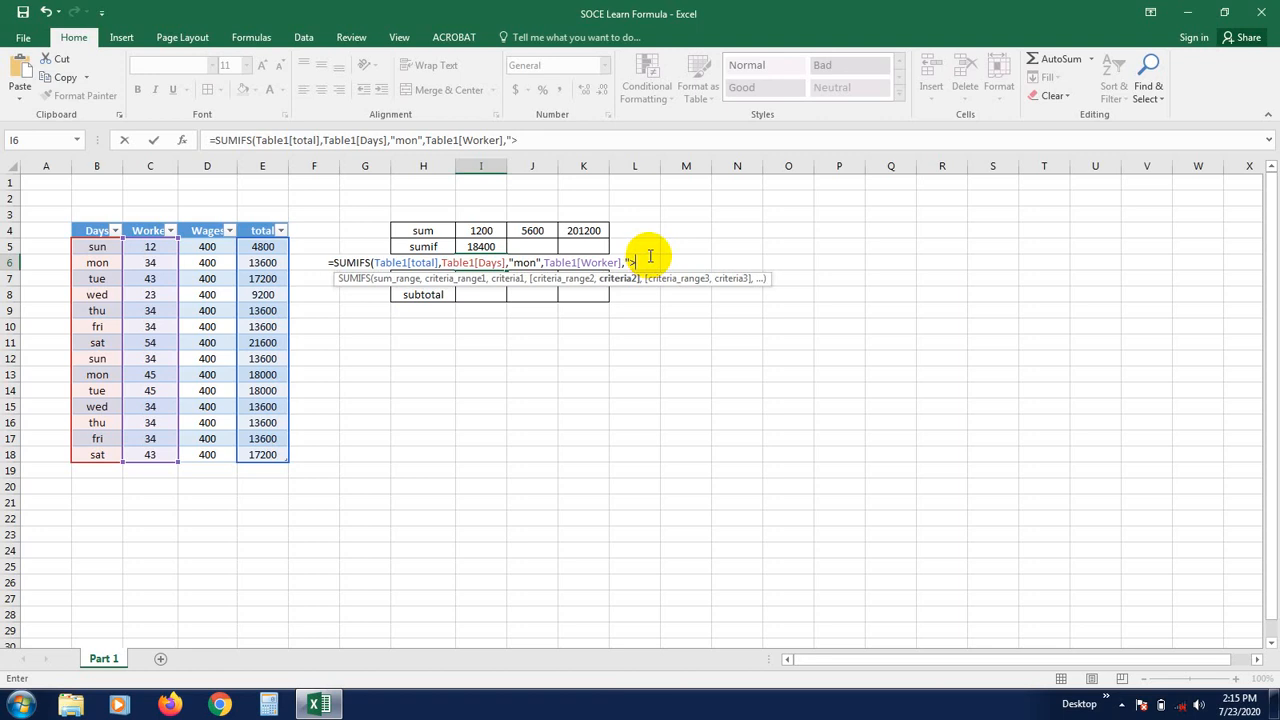
text(40)
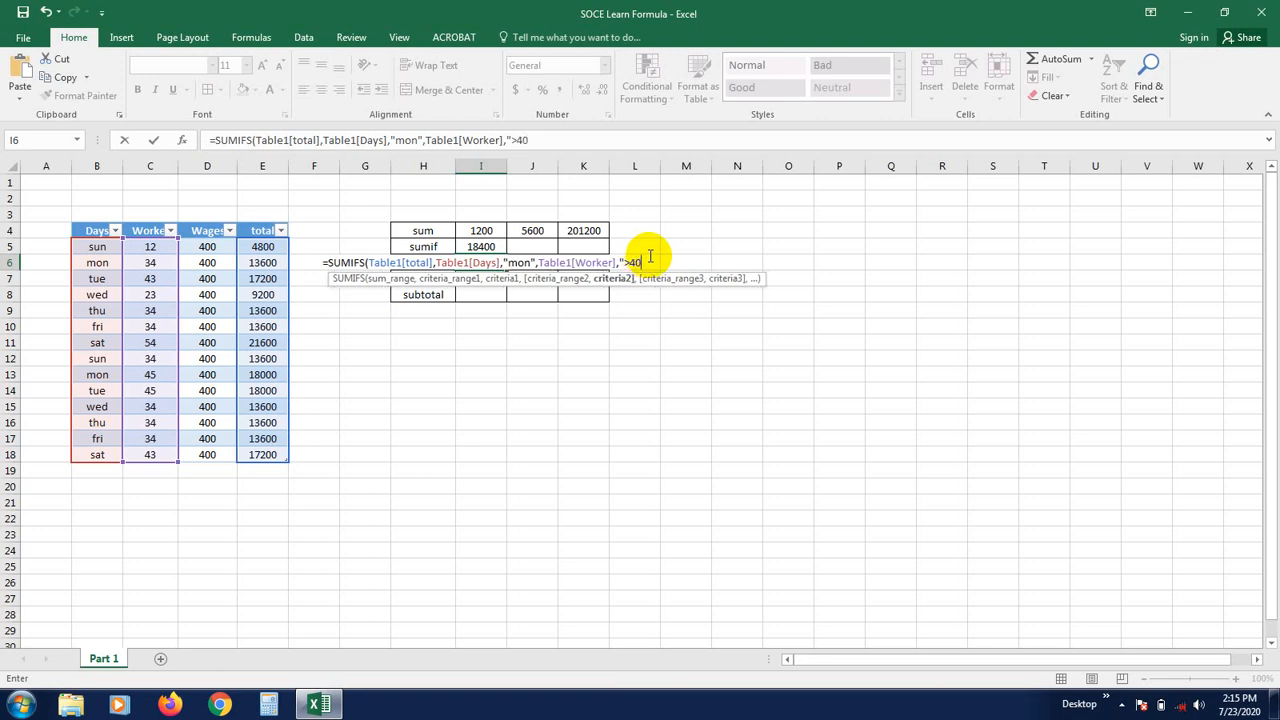
text(")
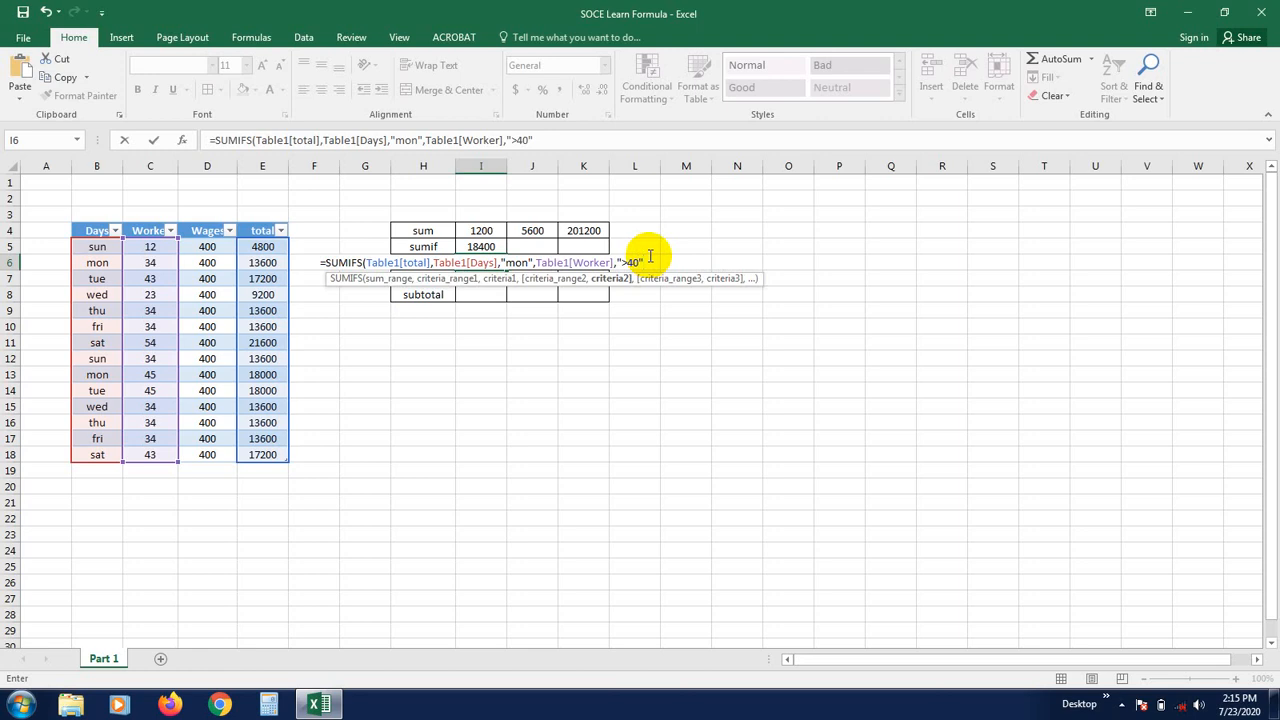
text())
key(Return)
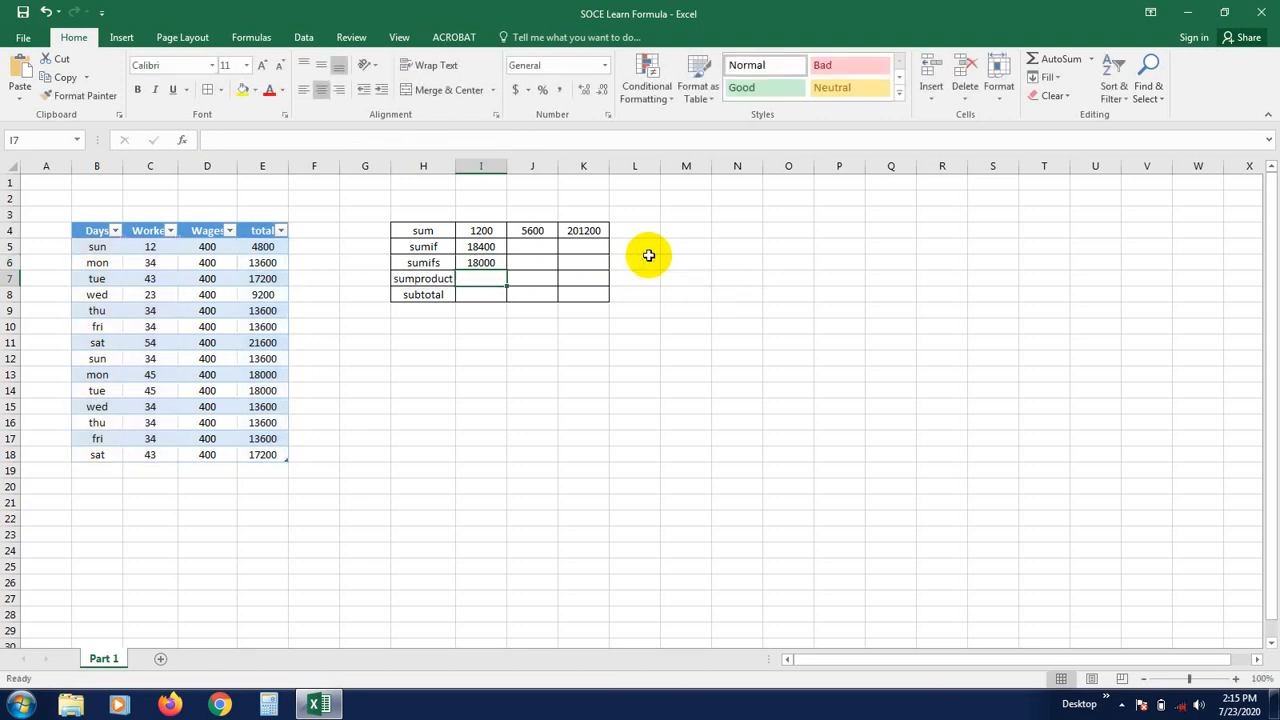
Review each argument of the SUMIFS formula in cell I6 and compare its result with the mon rows of the table
click(503, 376)
click(580, 389)
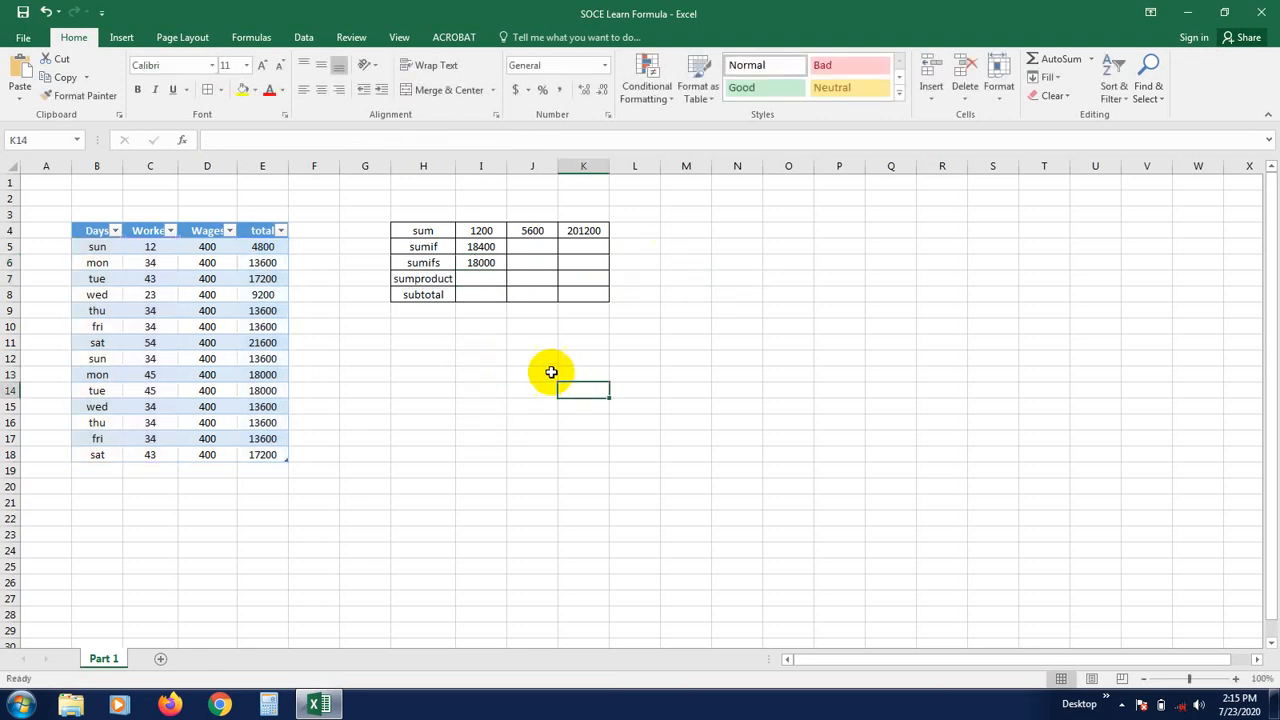
click(486, 264)
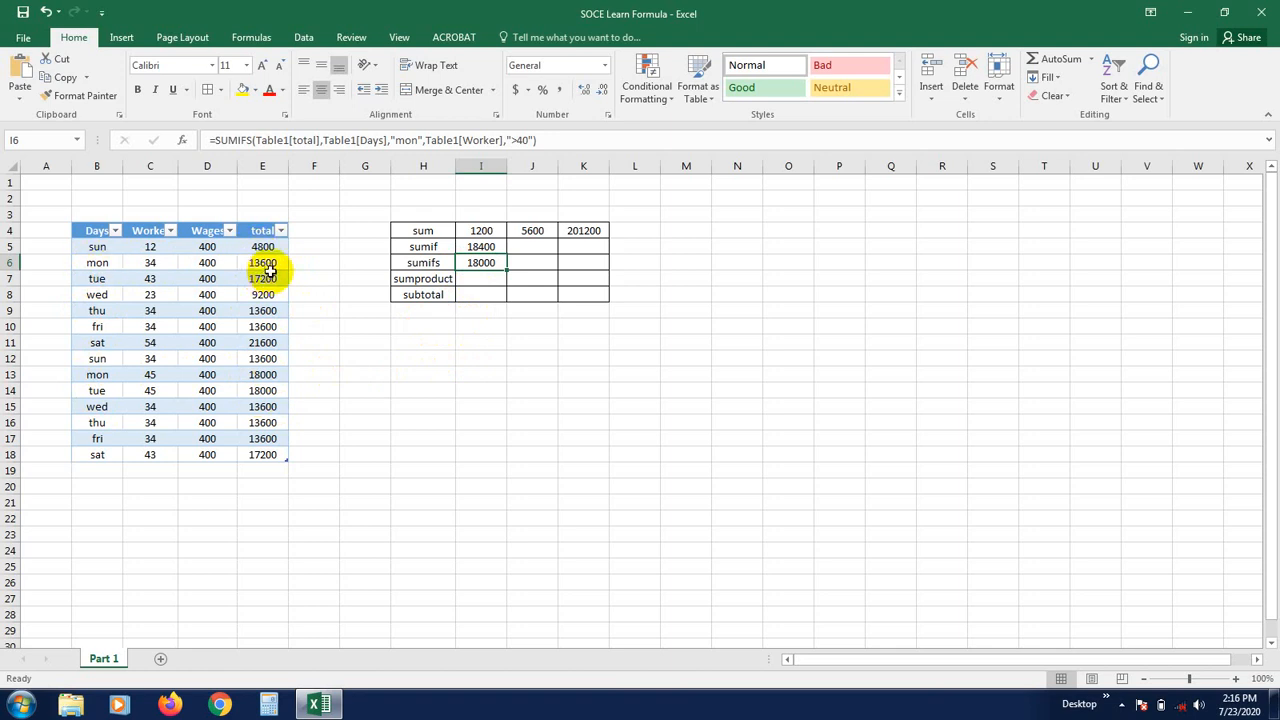
click(583, 406)
click(480, 262)
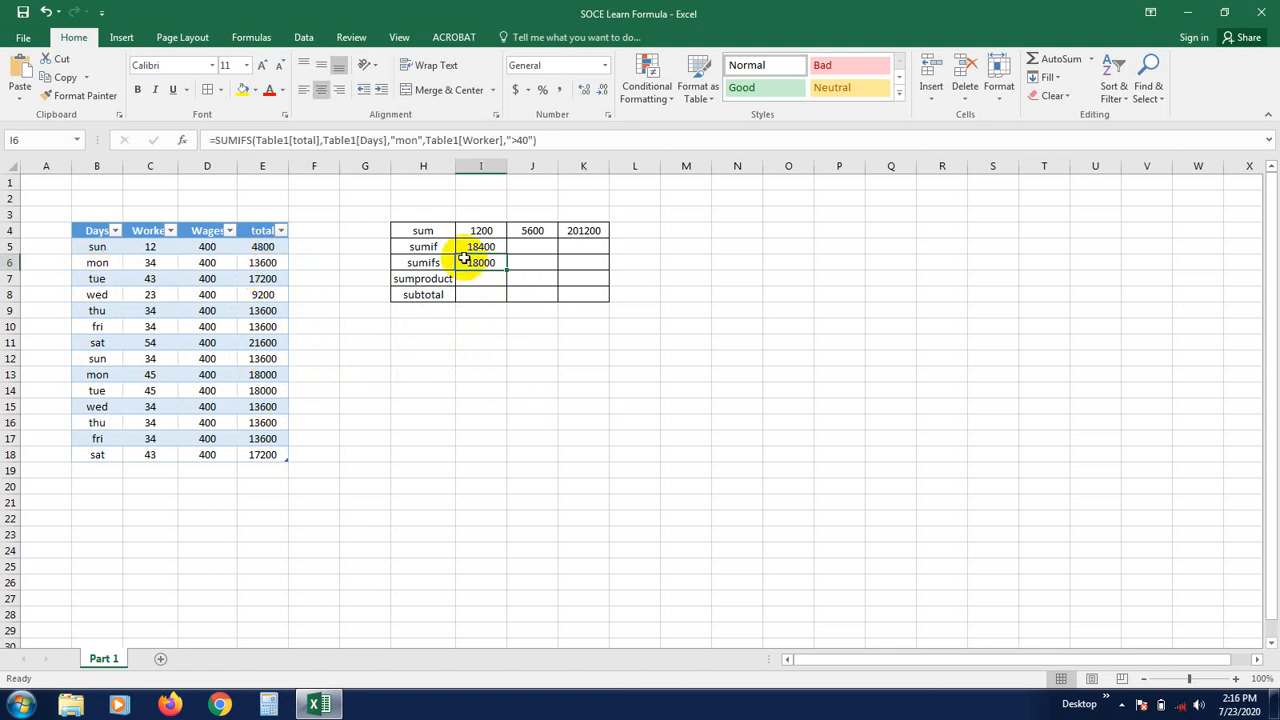
double_click(480, 262)
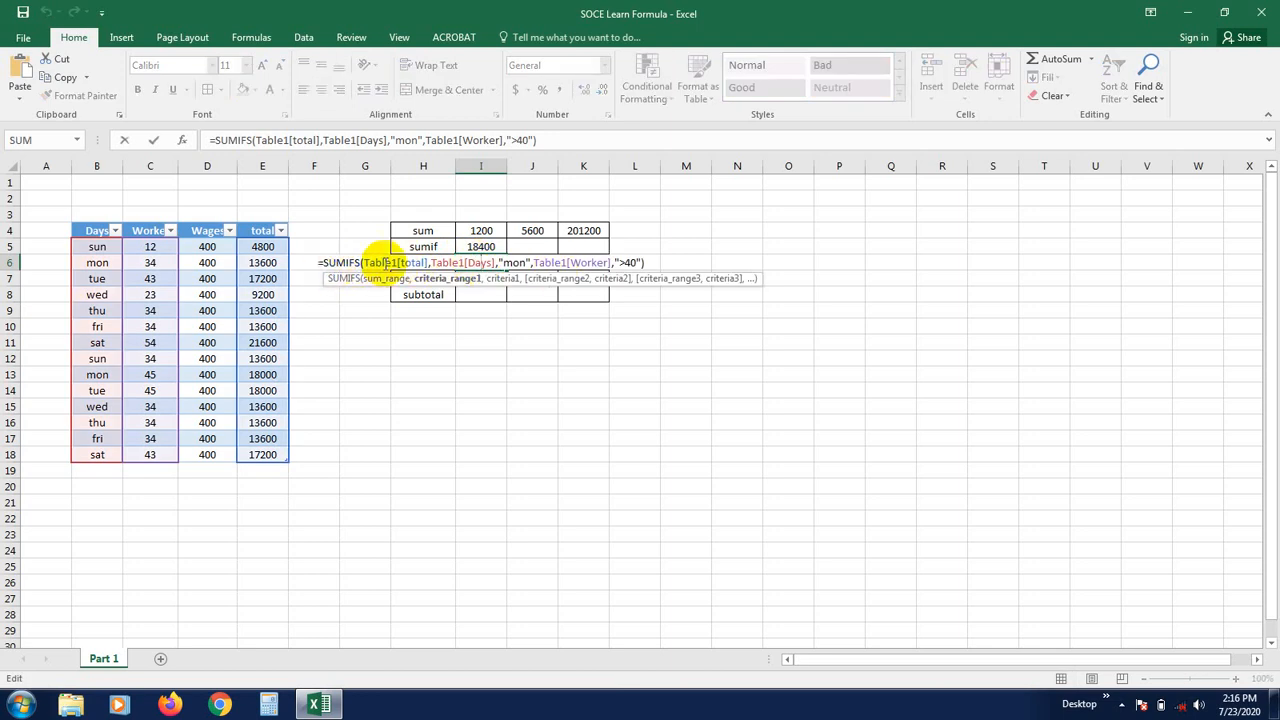
click(480, 262)
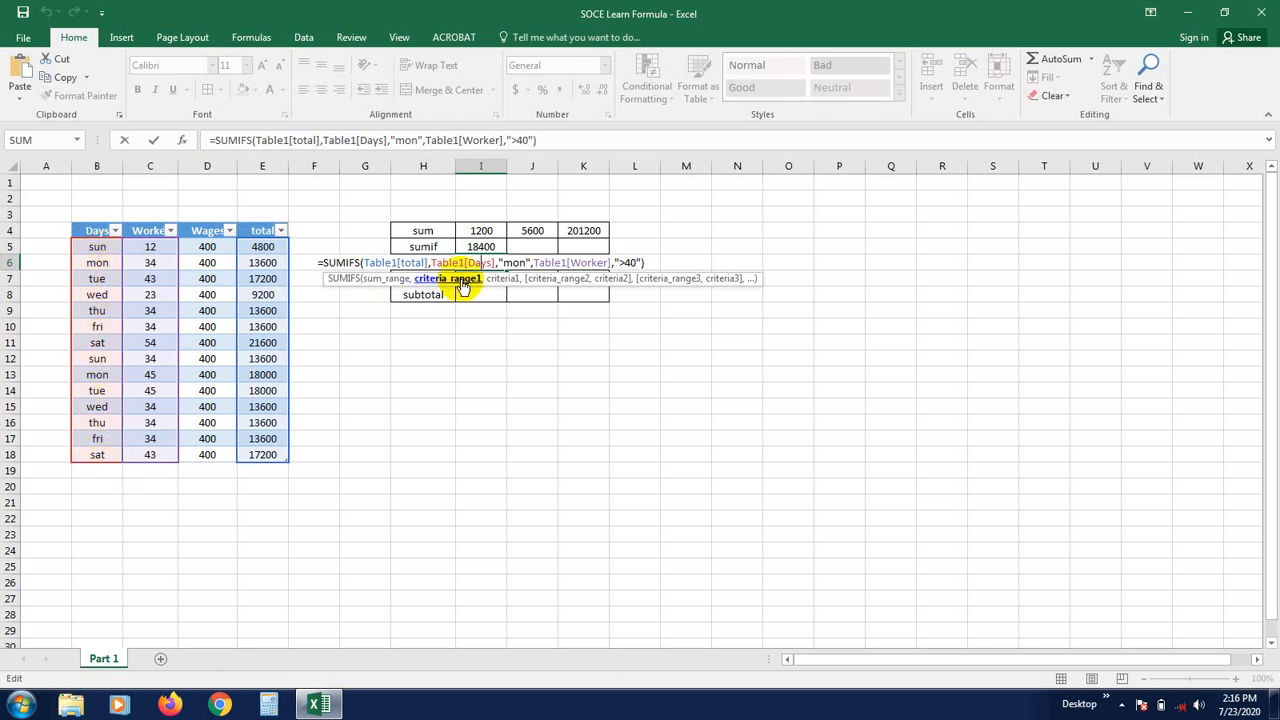
click(515, 262)
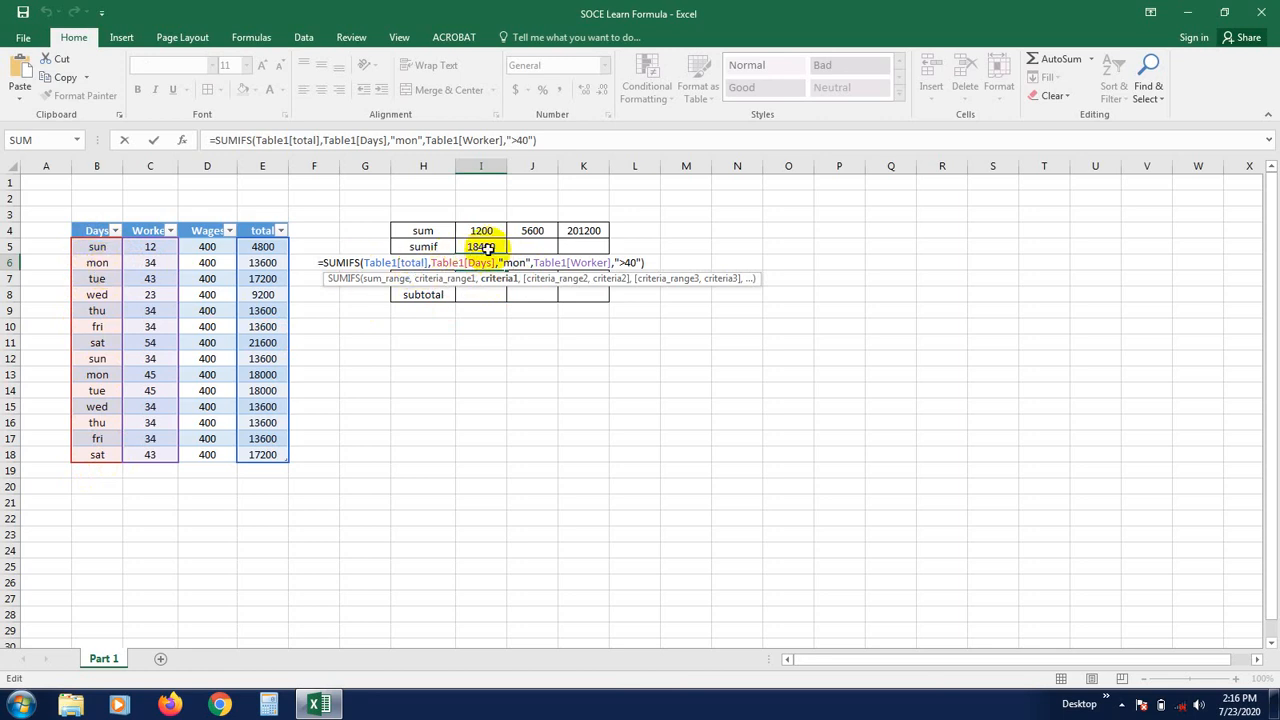
click(535, 262)
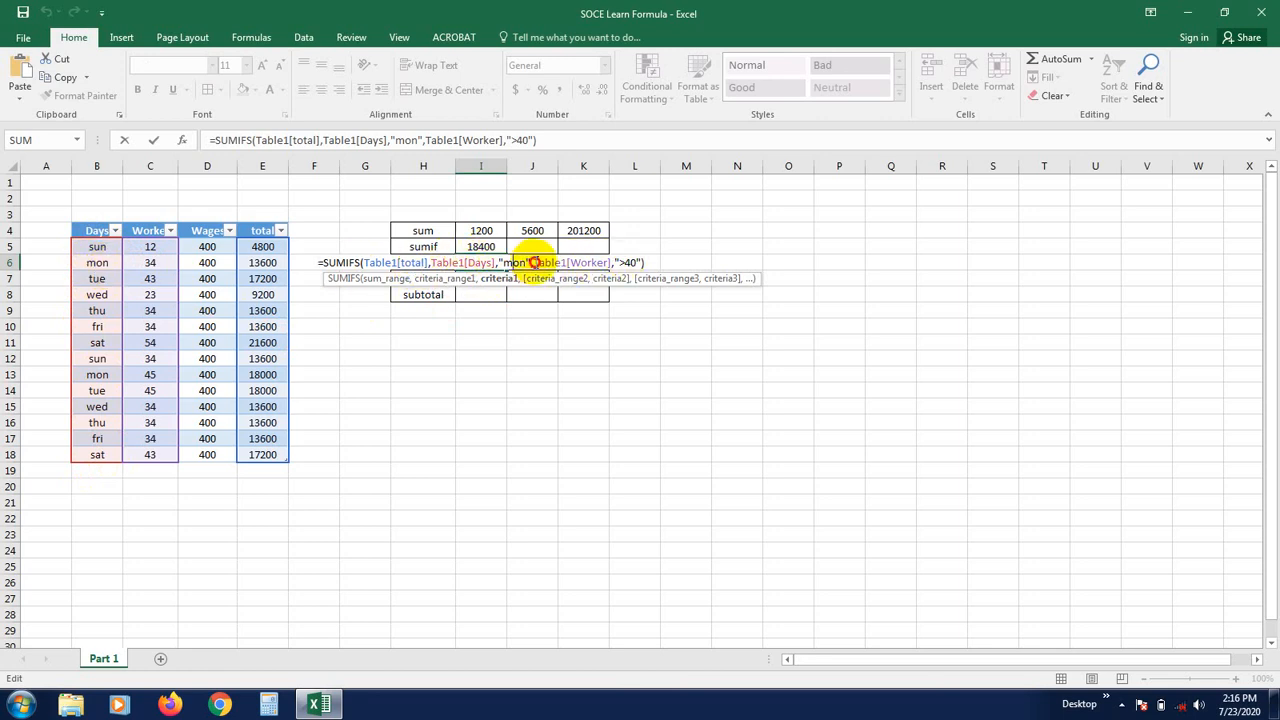
click(572, 262)
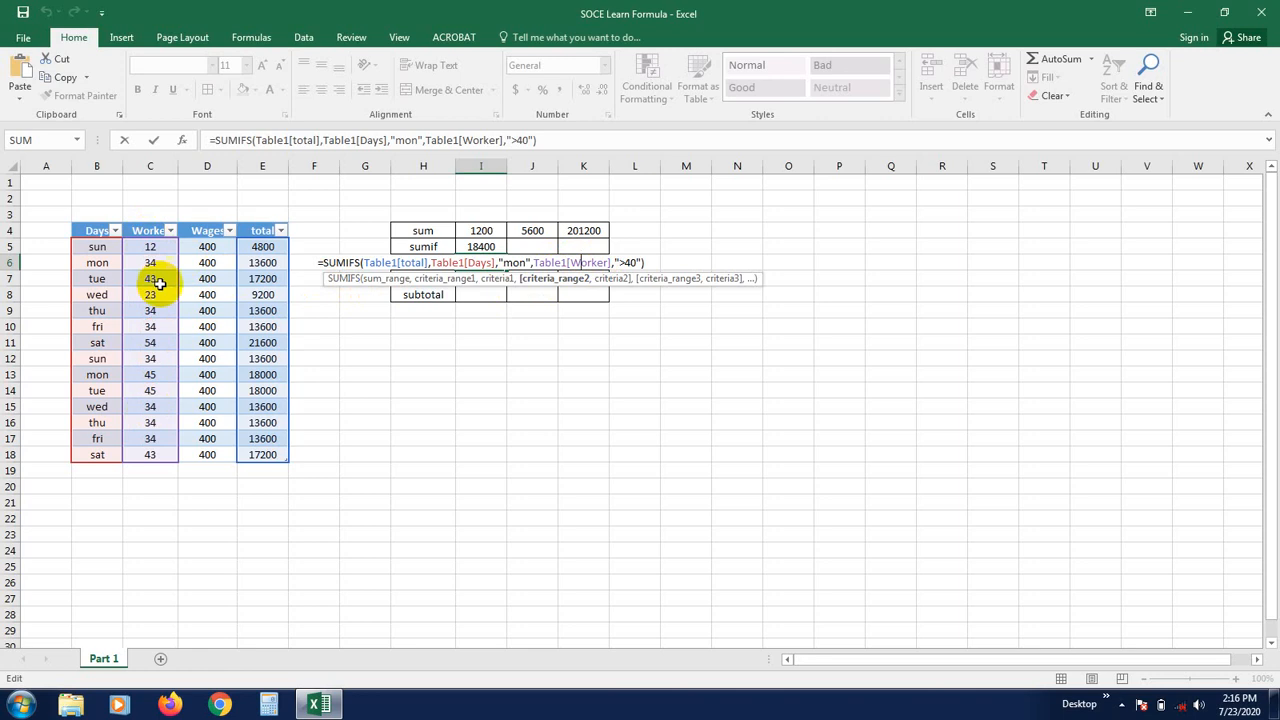
click(631, 262)
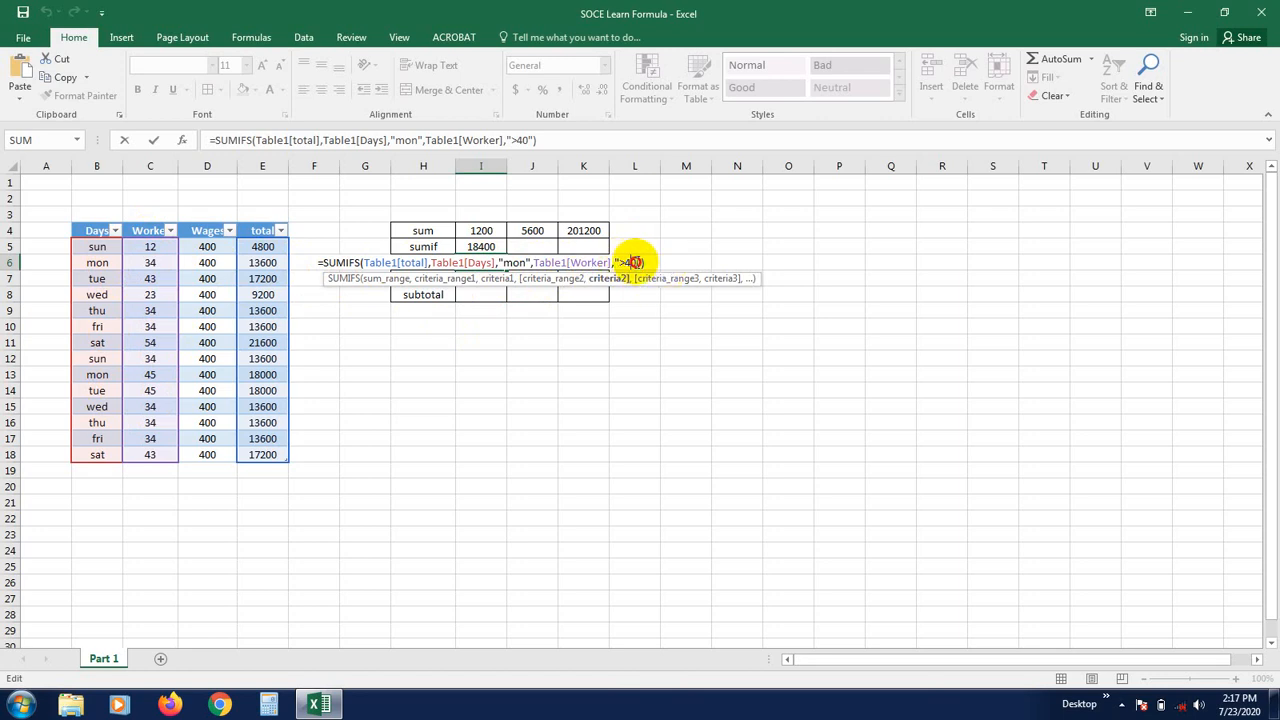
Change the Worker criterion in the I6 SUMIFS formula to "<40" and check the result against the first mon row's total
drag(638, 255, 621, 265)
key(Return)
click(535, 318)
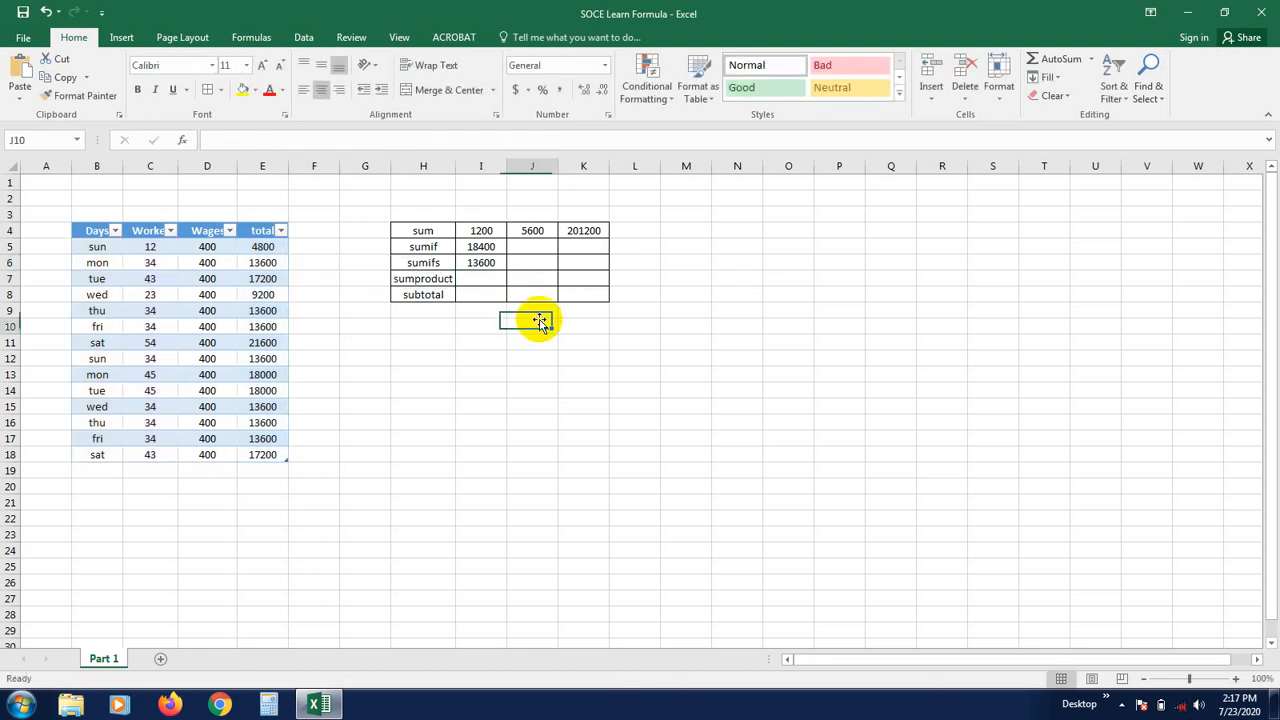
click(484, 263)
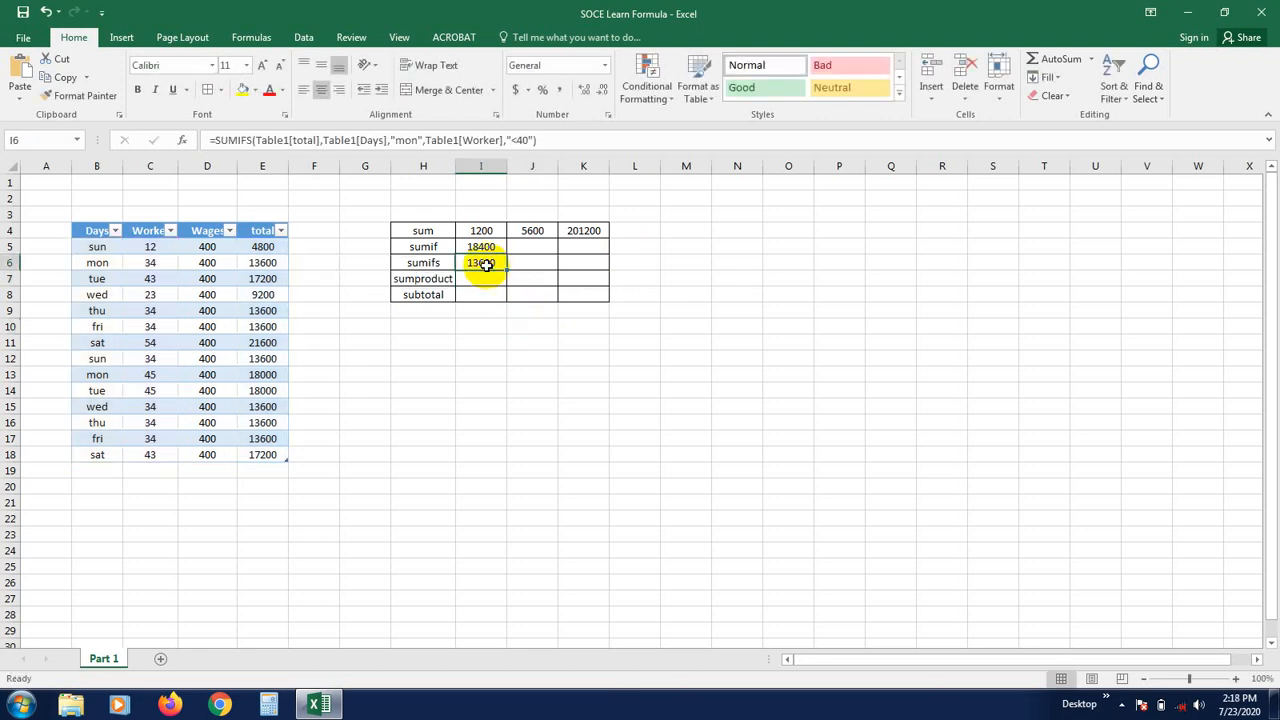
click(268, 264)
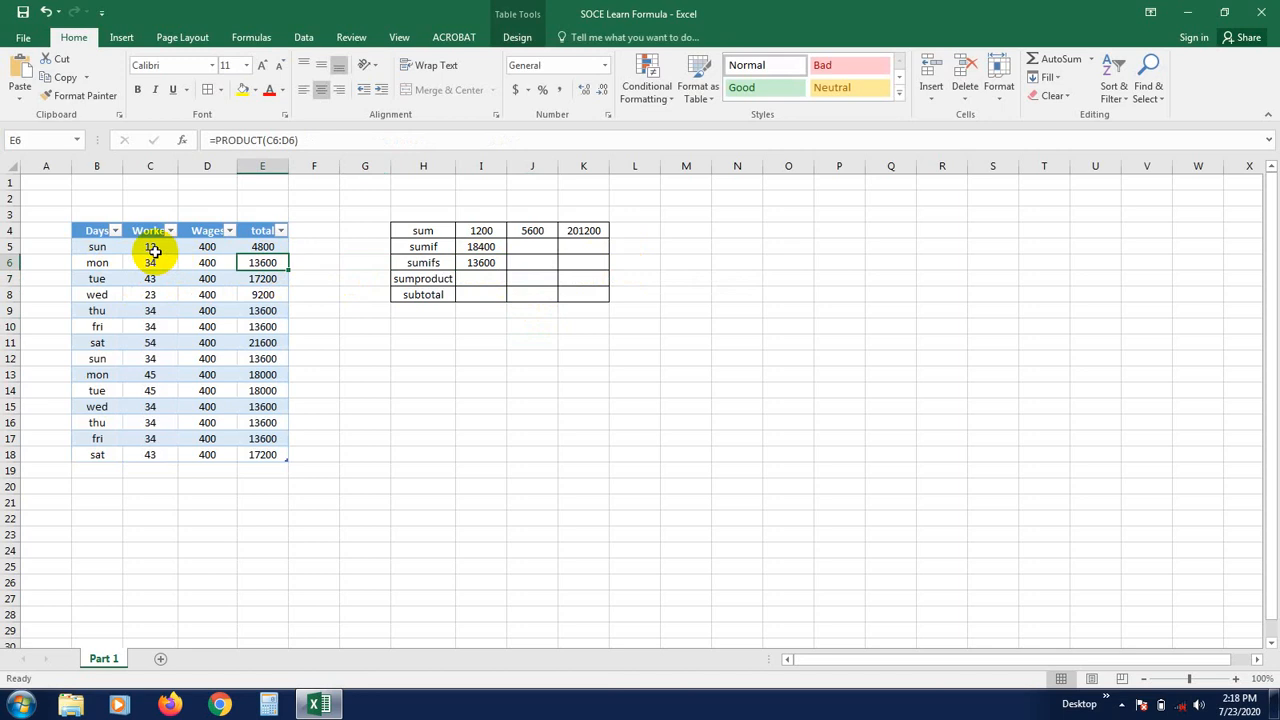
click(483, 262)
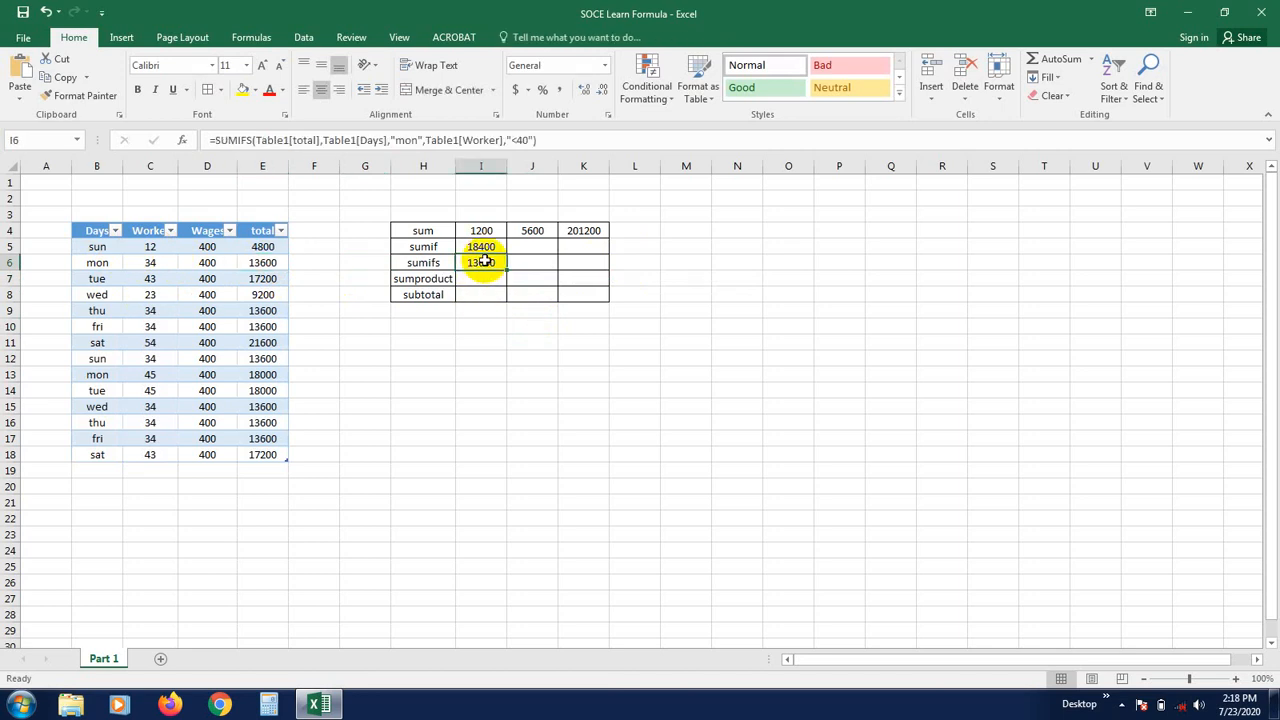
click(524, 370)
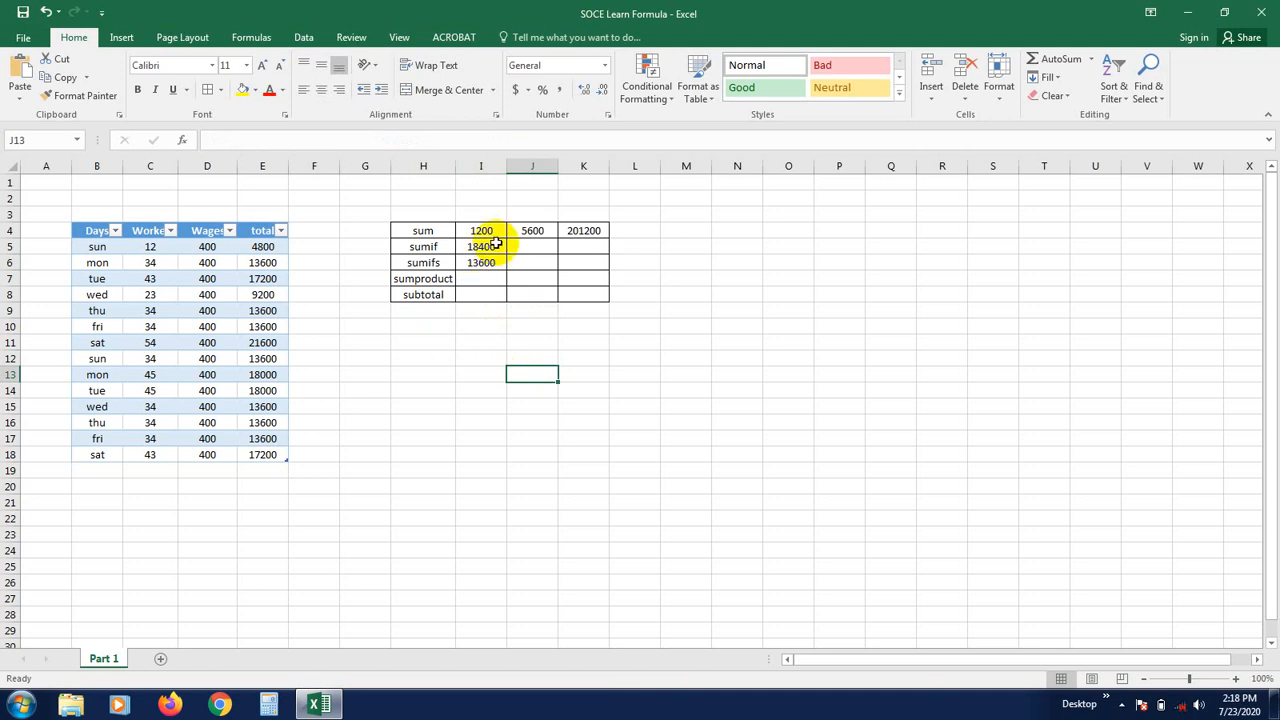
Examine how the worker and wage values in the table rows produce the PRODUCT results in the total column
click(474, 283)
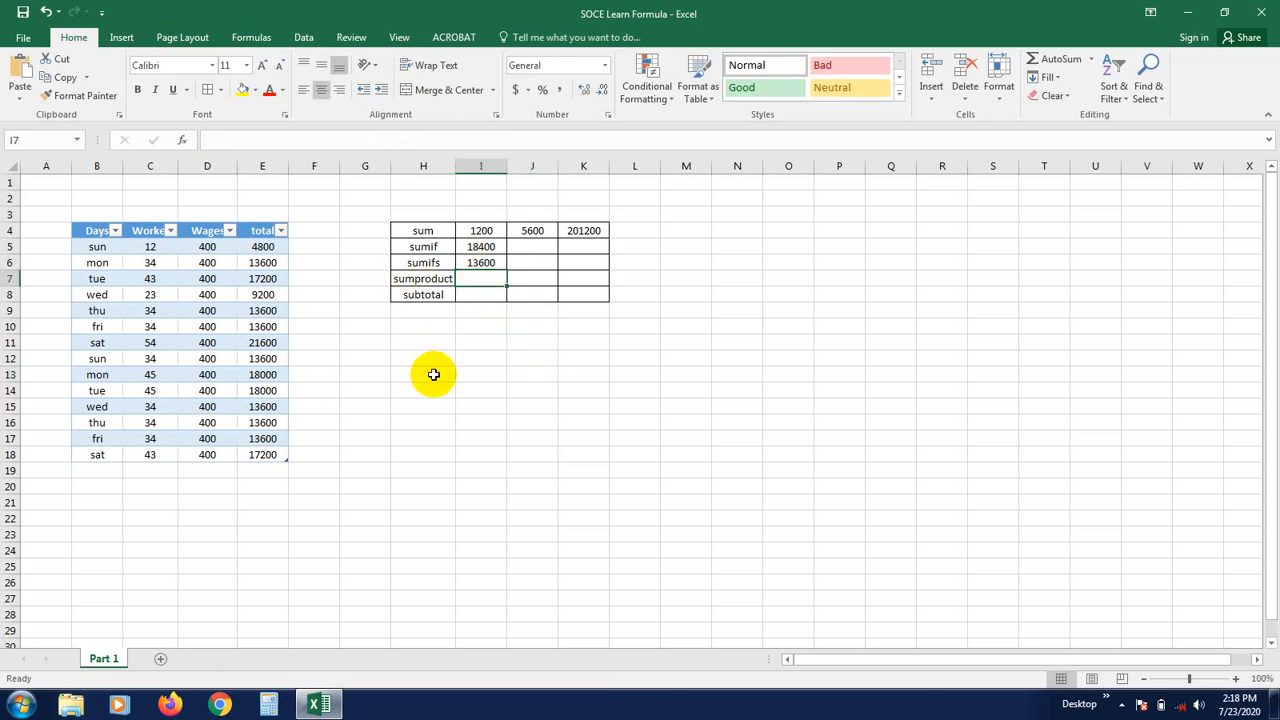
click(250, 532)
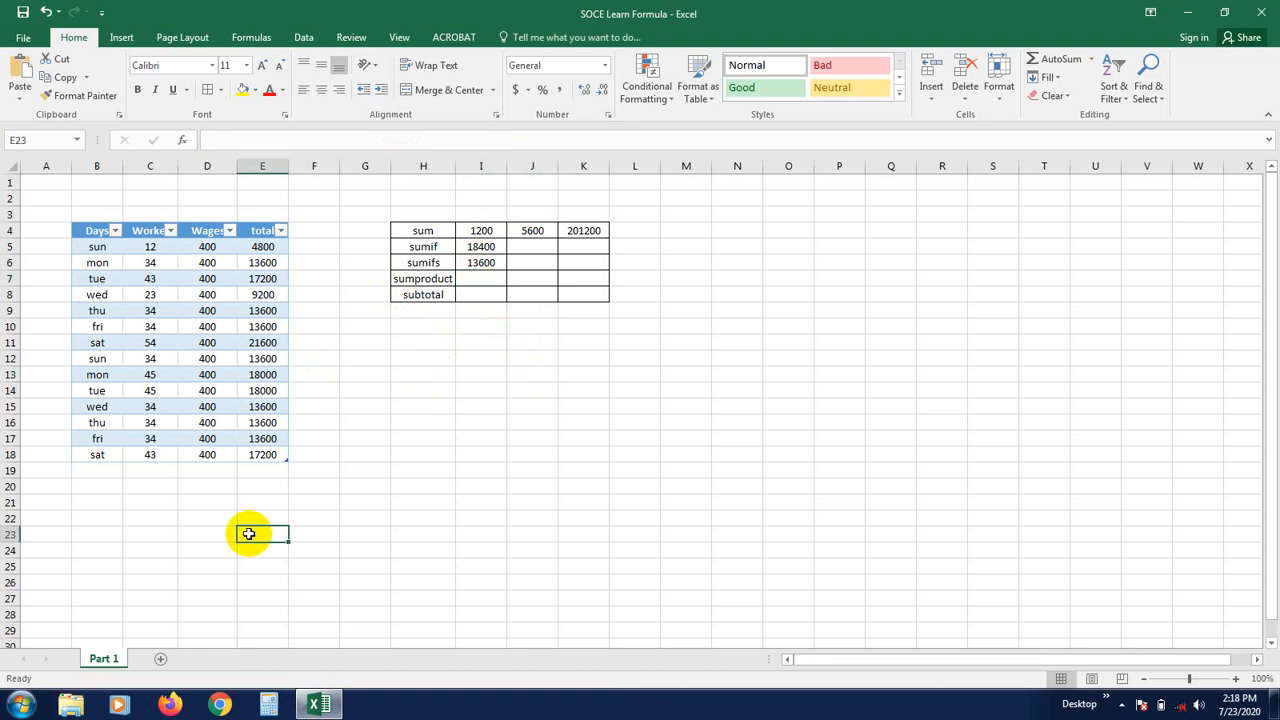
click(262, 471)
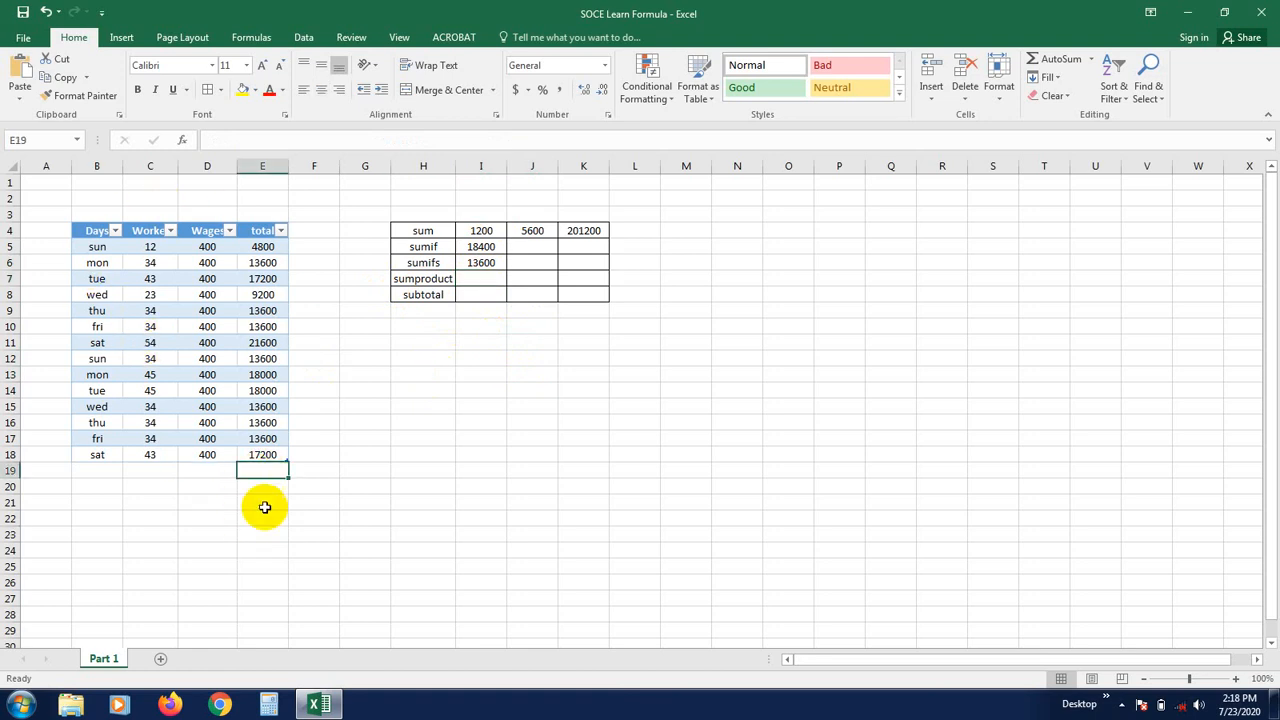
click(160, 550)
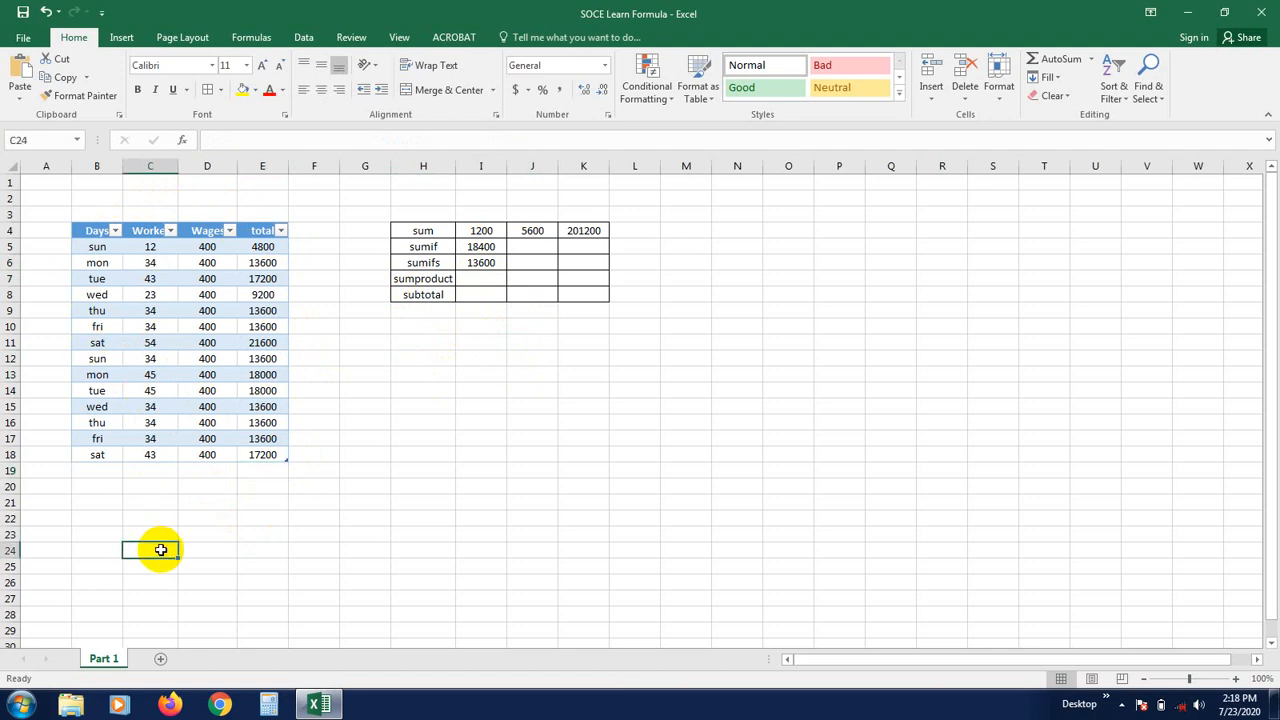
click(146, 251)
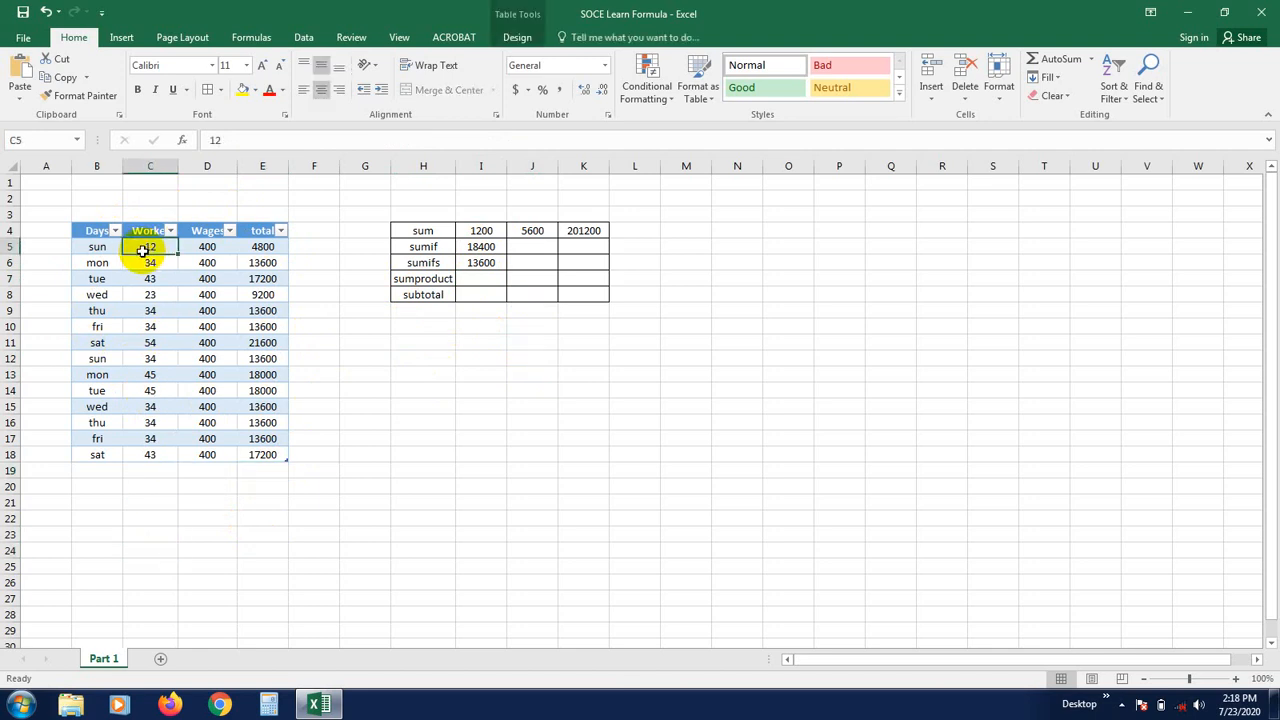
click(208, 249)
click(268, 251)
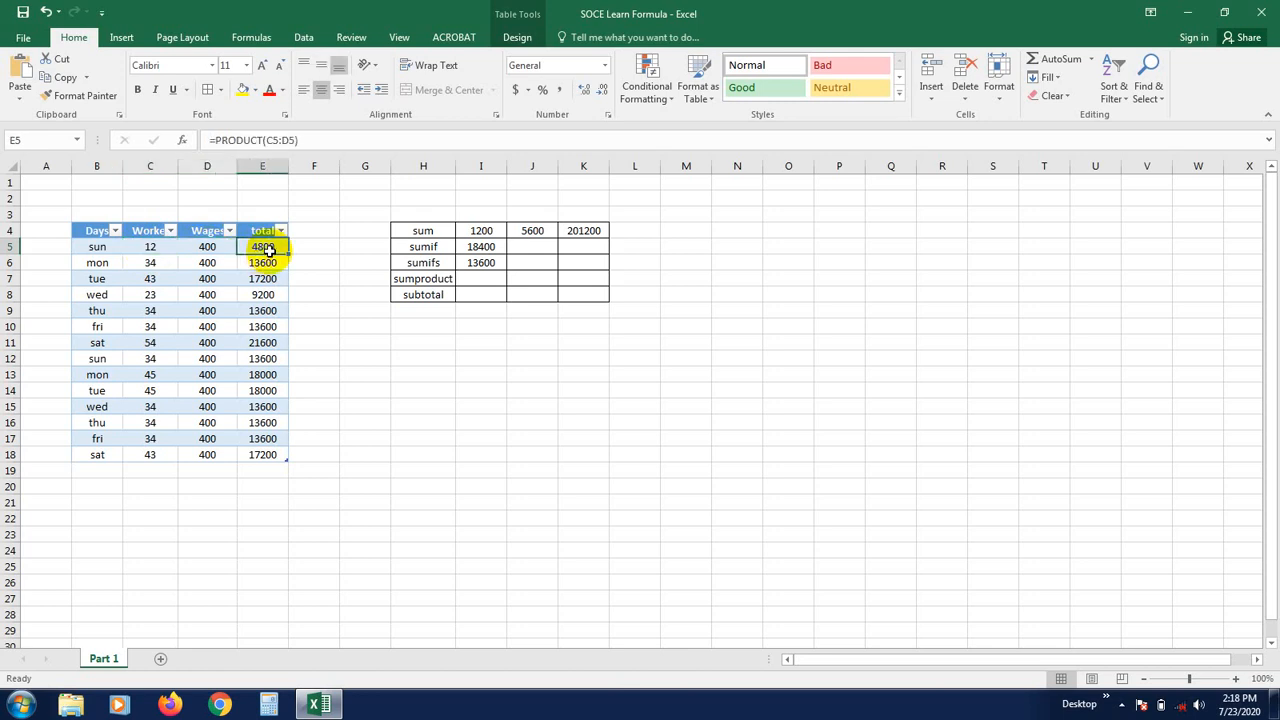
click(148, 265)
click(207, 263)
click(255, 263)
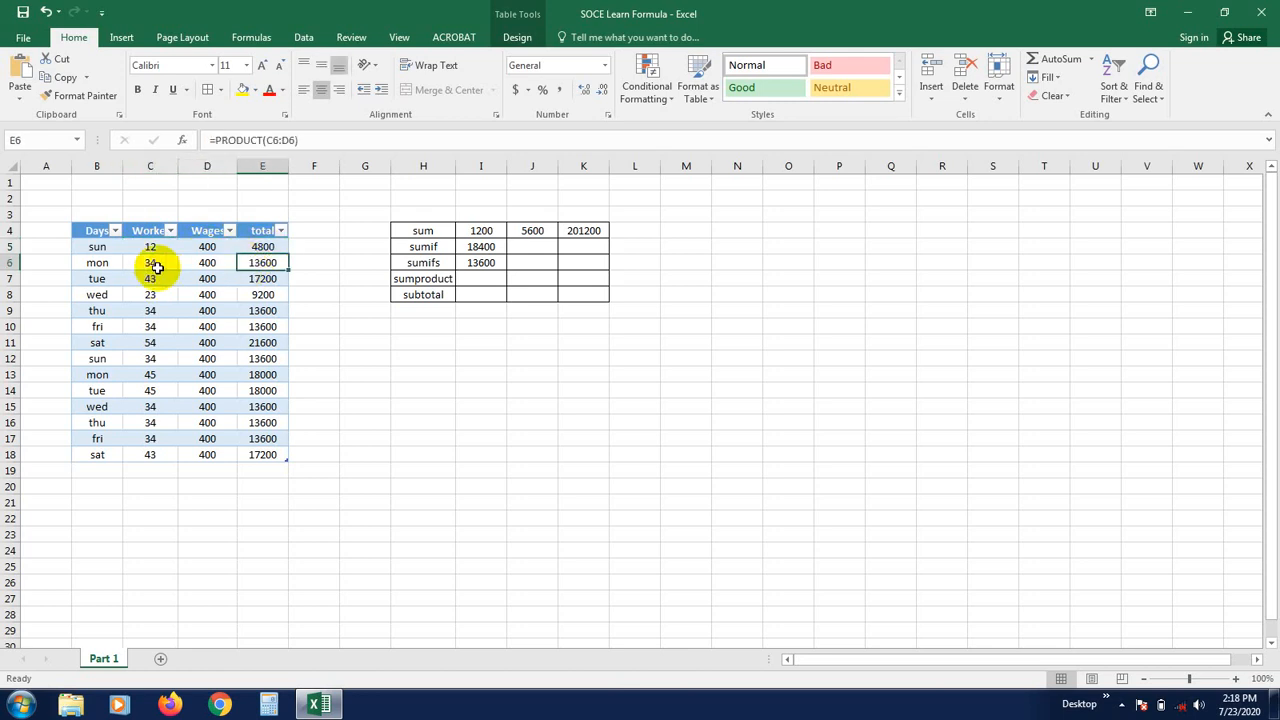
click(265, 278)
click(268, 290)
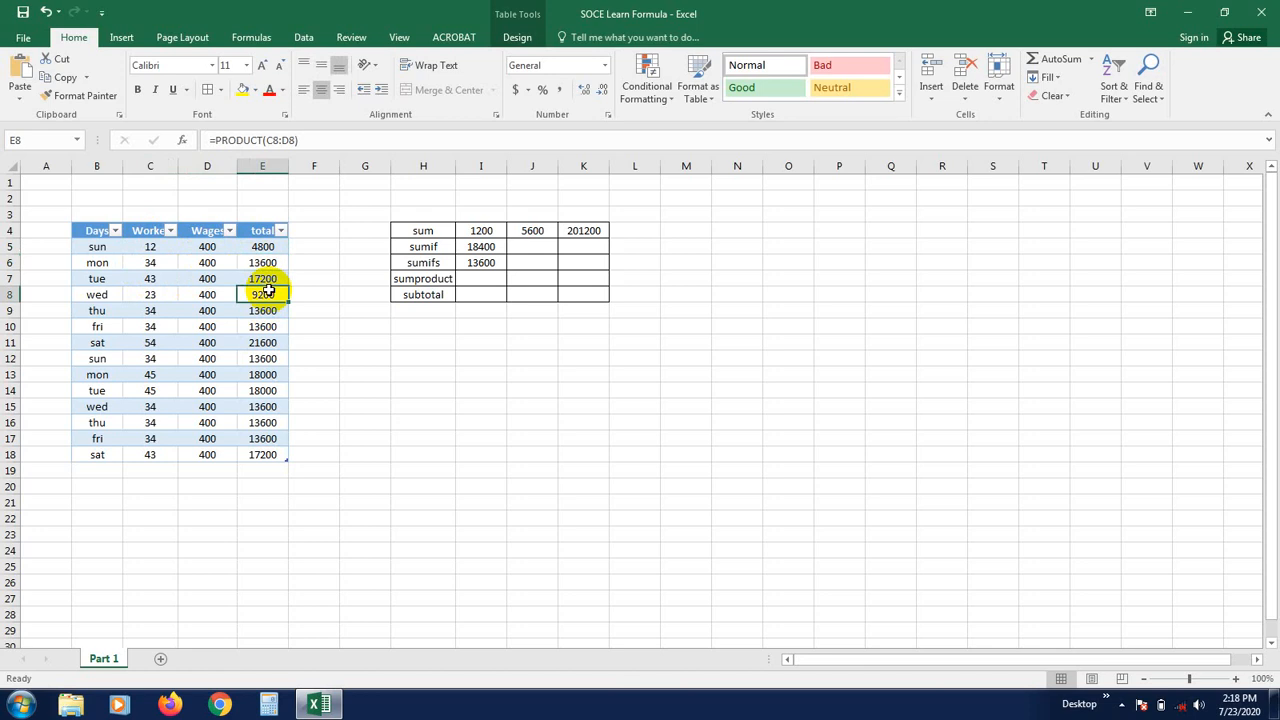
click(267, 322)
drag(266, 359, 266, 368)
click(264, 391)
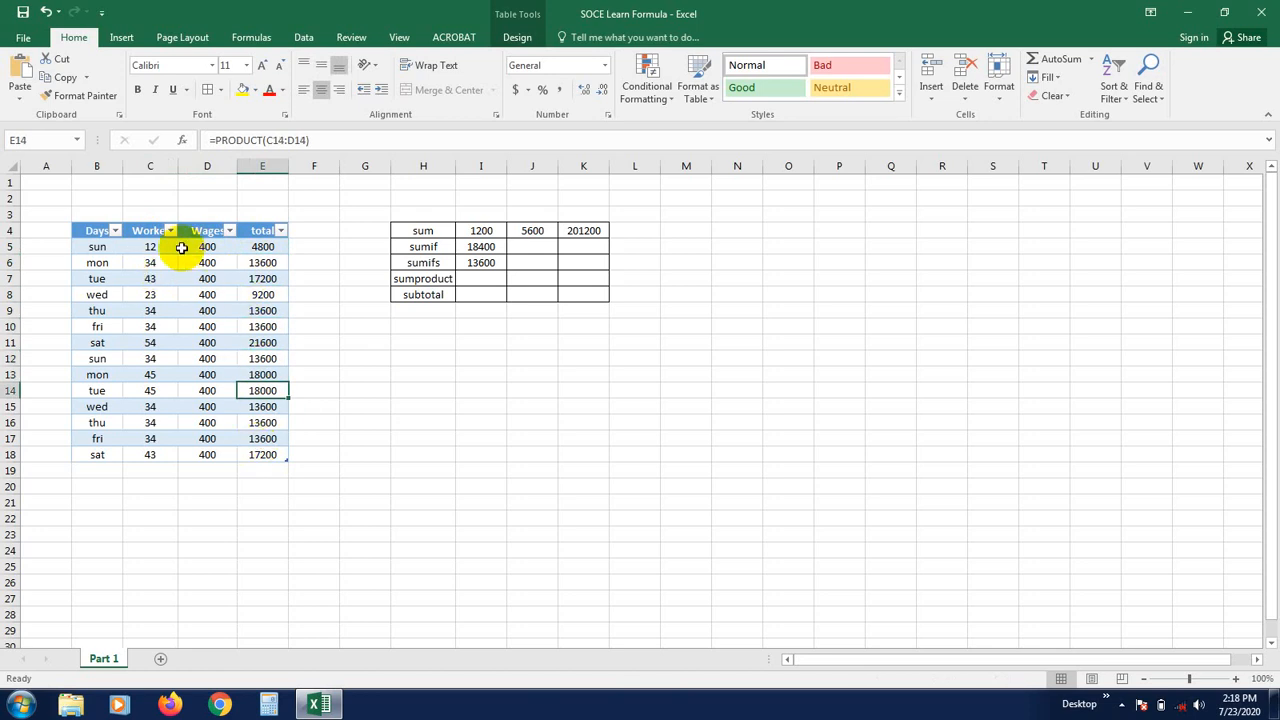
click(265, 294)
click(269, 472)
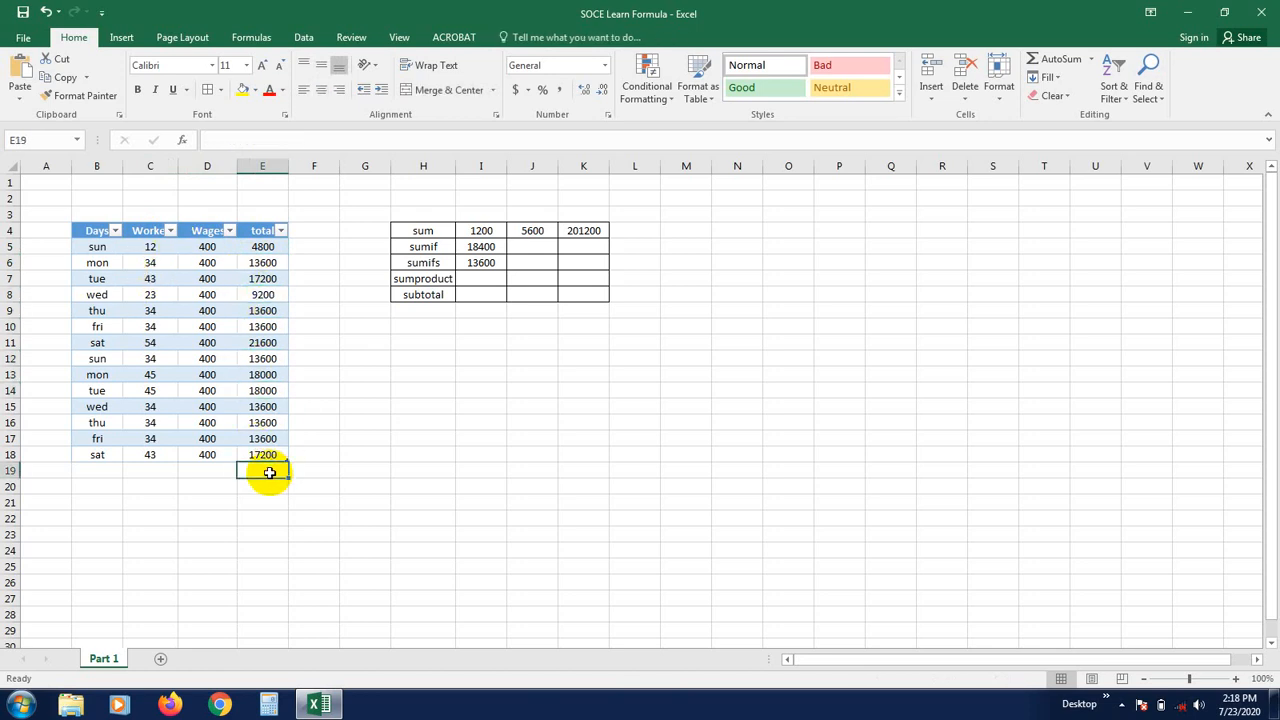
click(258, 501)
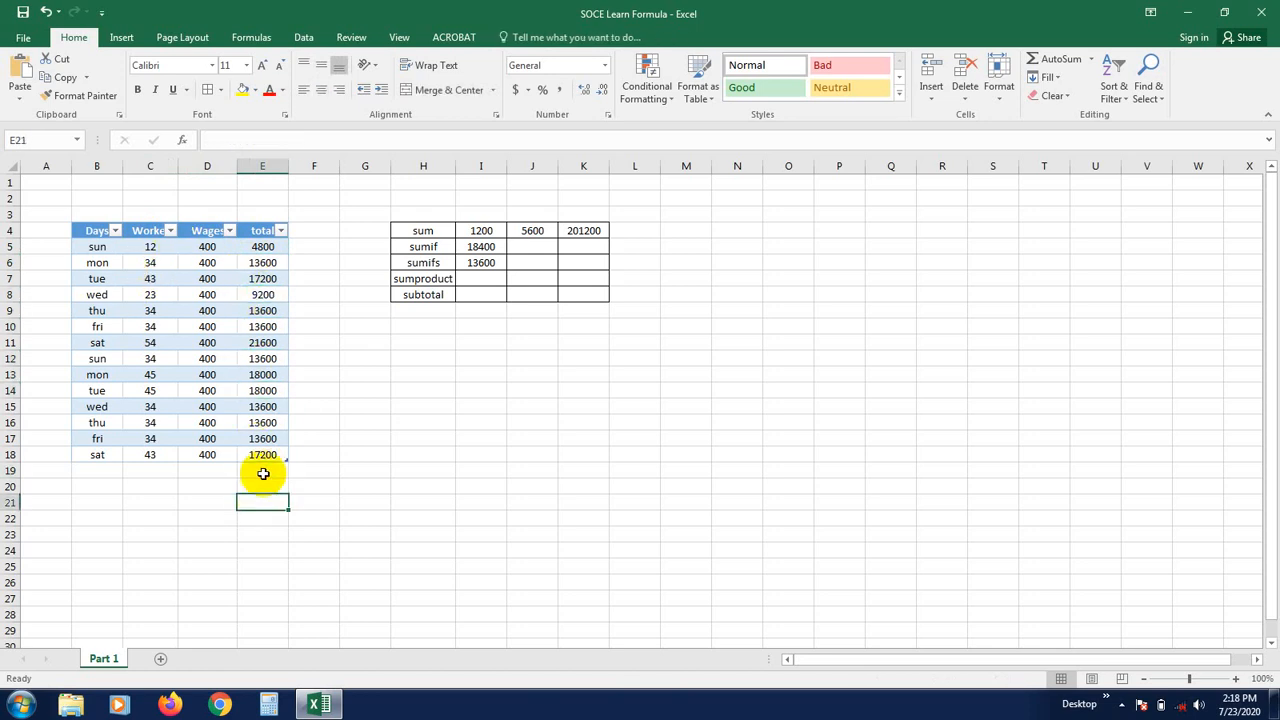
click(264, 457)
Total the table's total column in cell E19 with a SUM formula and check the formula in that cell
click(264, 473)
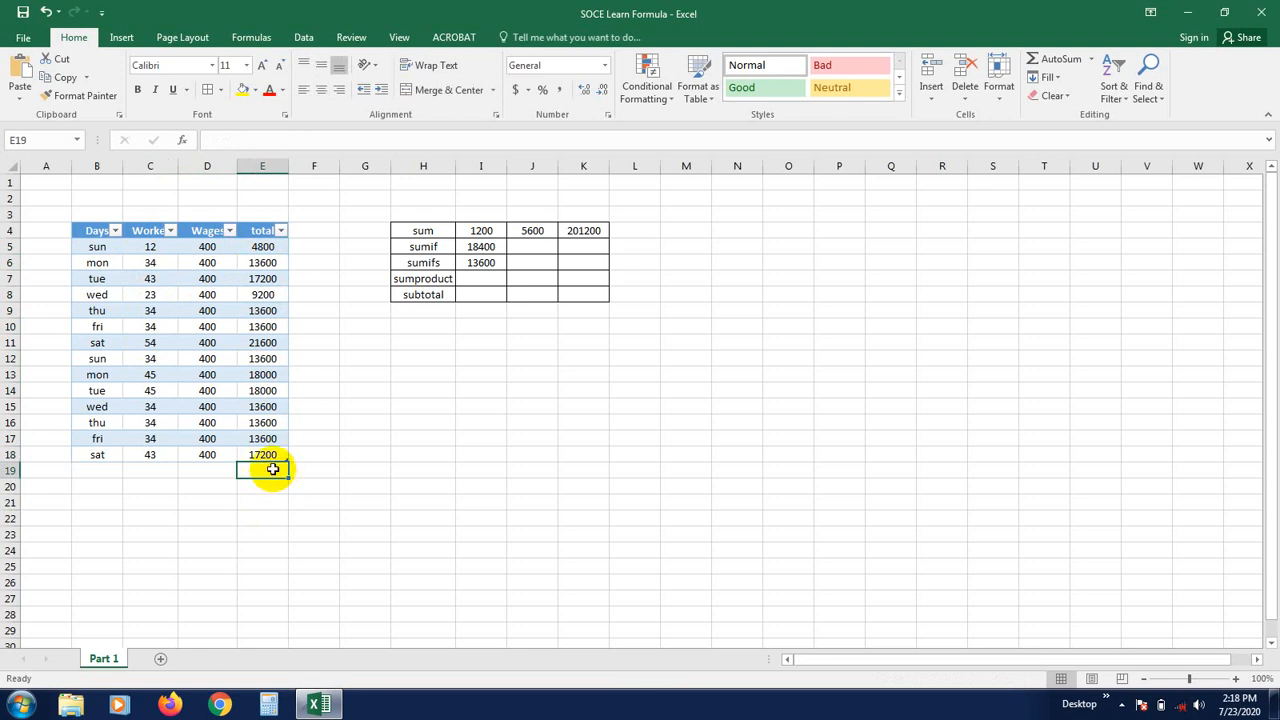
text(=sum)
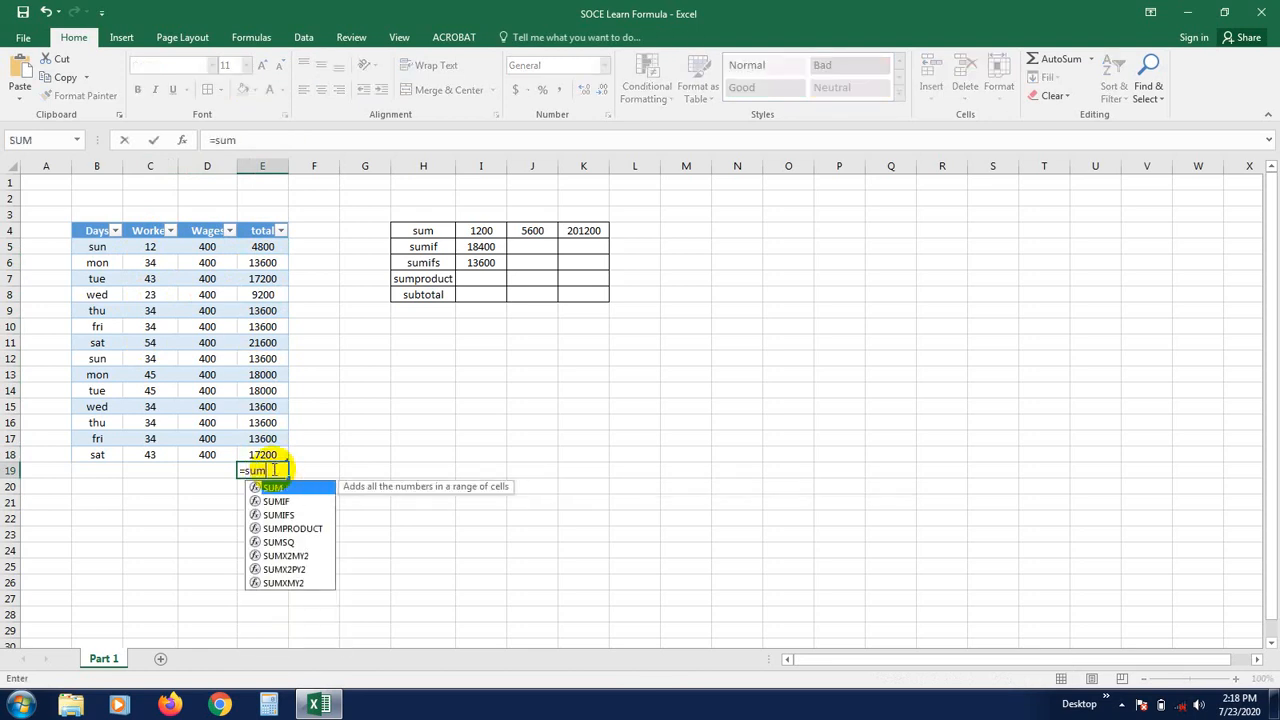
click(286, 502)
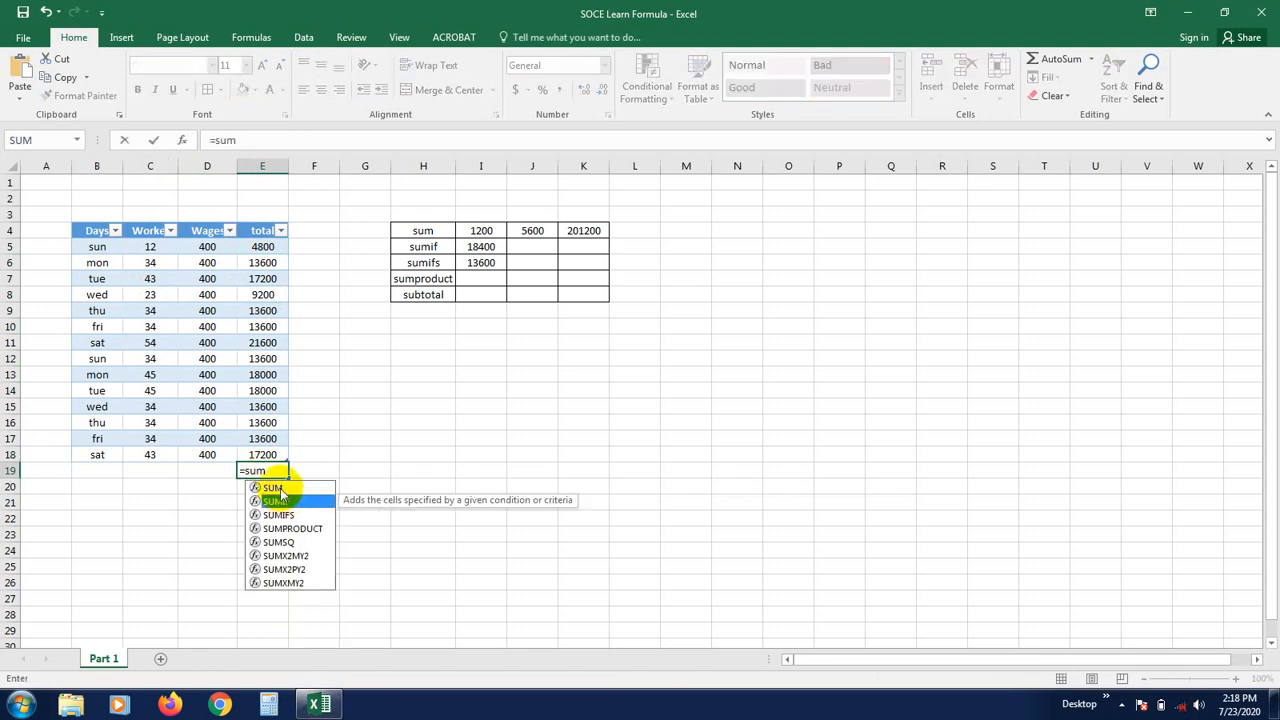
double_click(281, 488)
drag(260, 246, 267, 455)
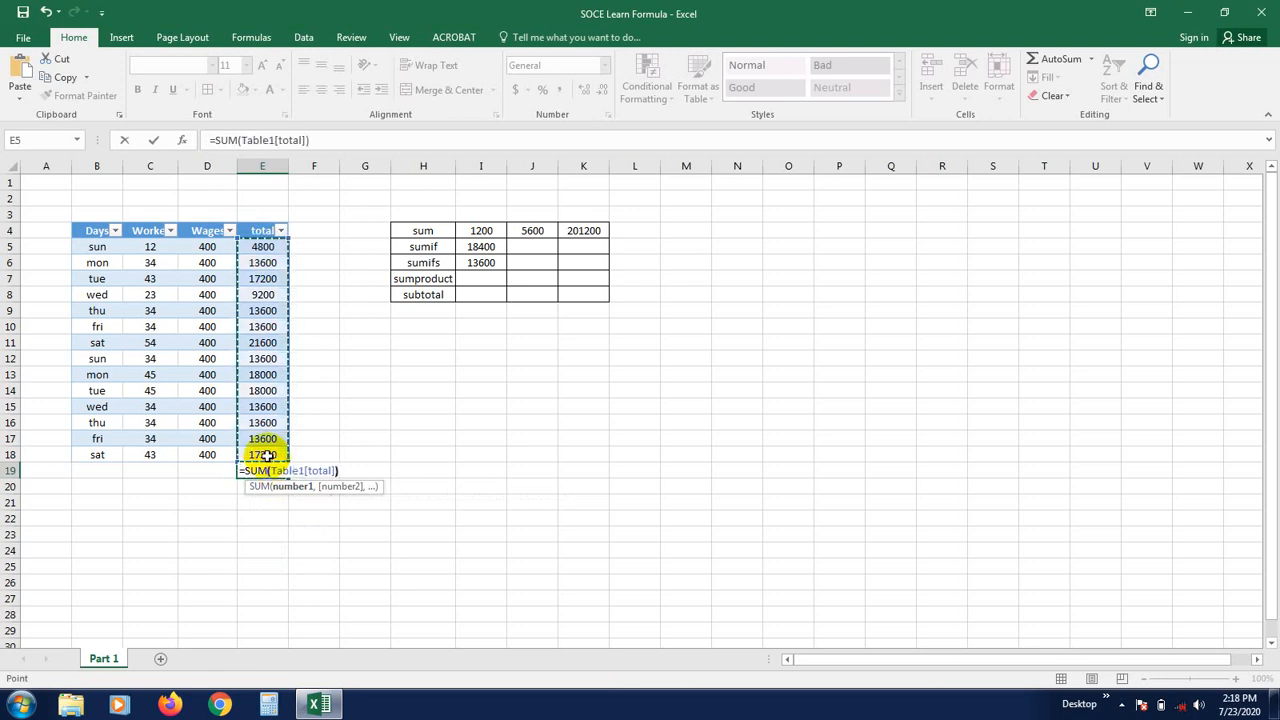
key(Return)
click(260, 548)
click(258, 468)
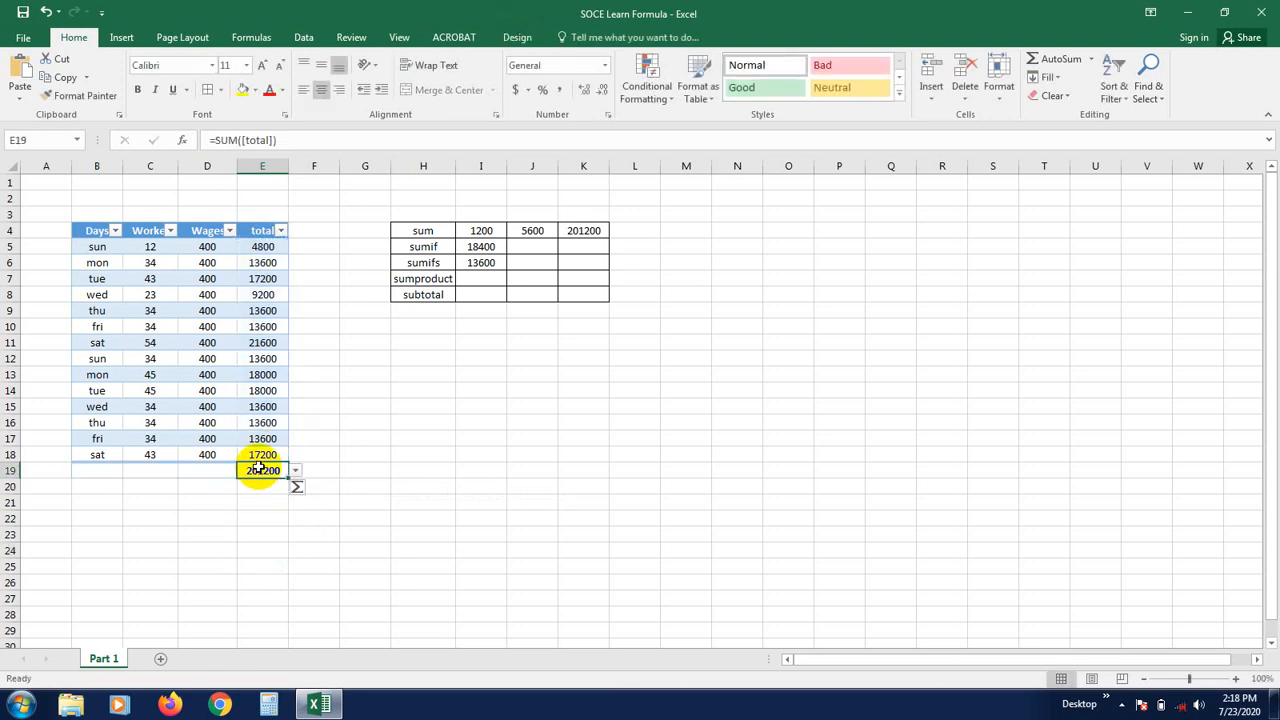
click(263, 565)
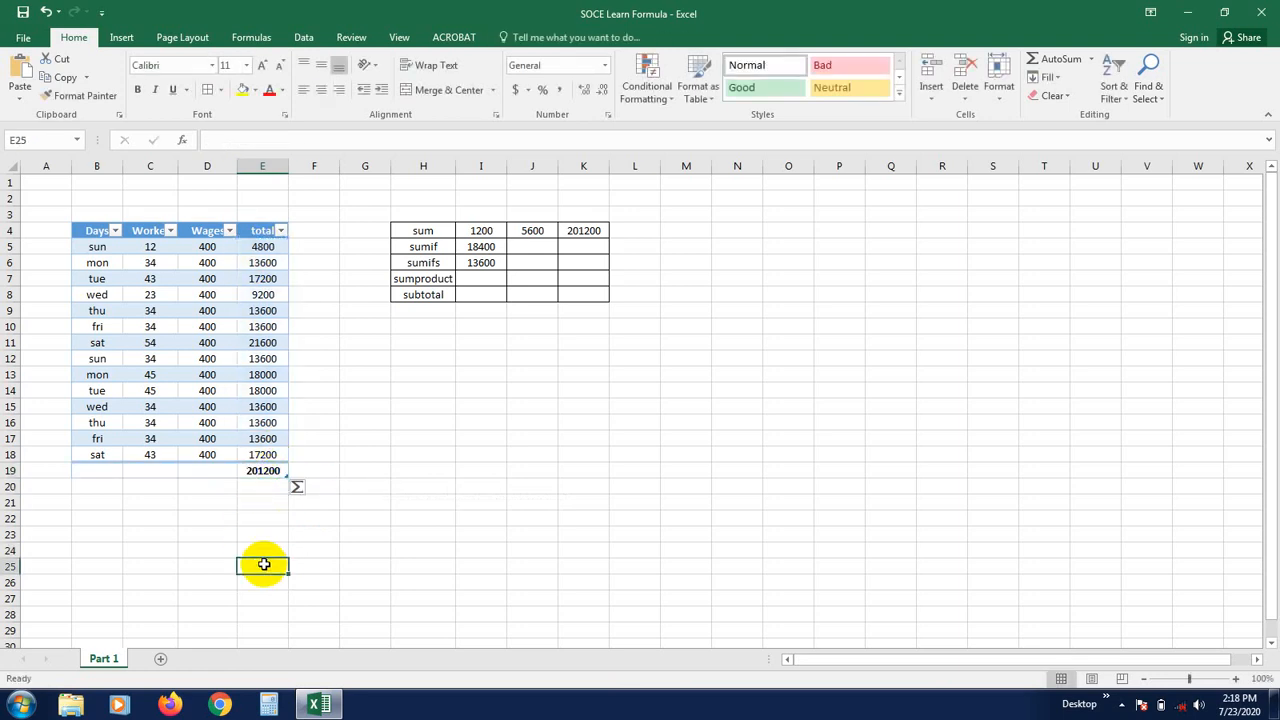
click(419, 534)
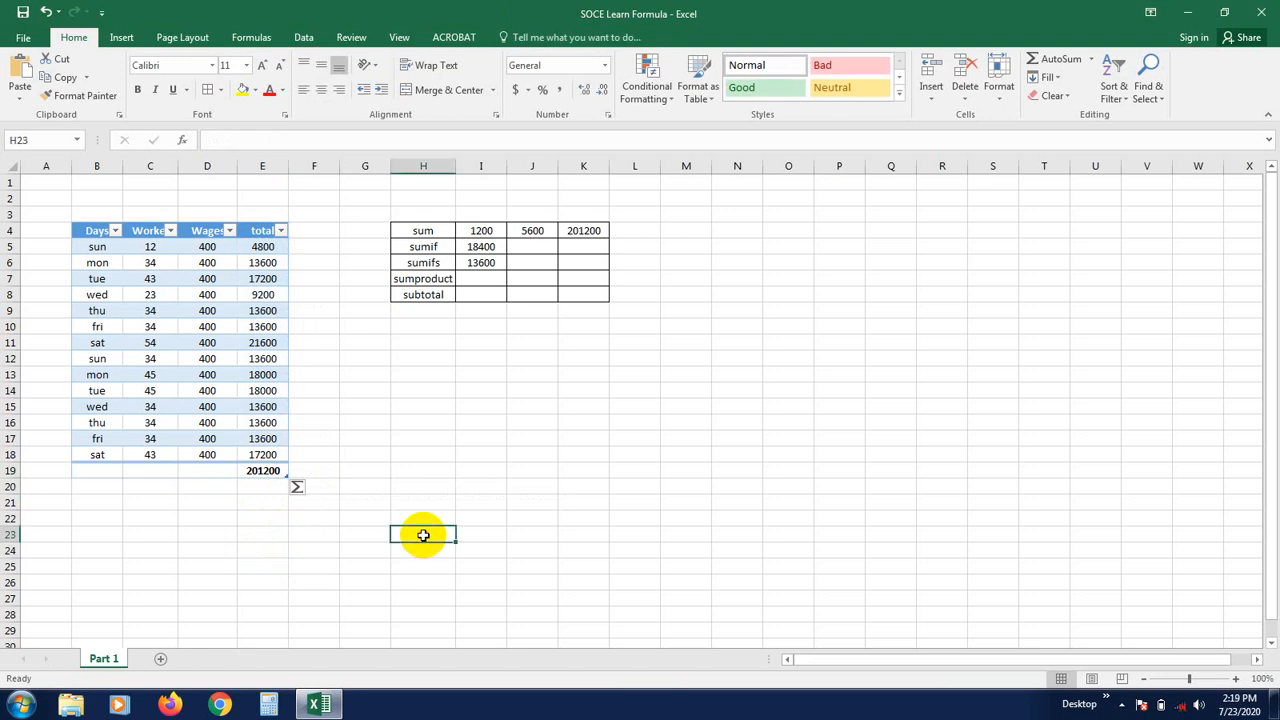
click(263, 550)
click(269, 507)
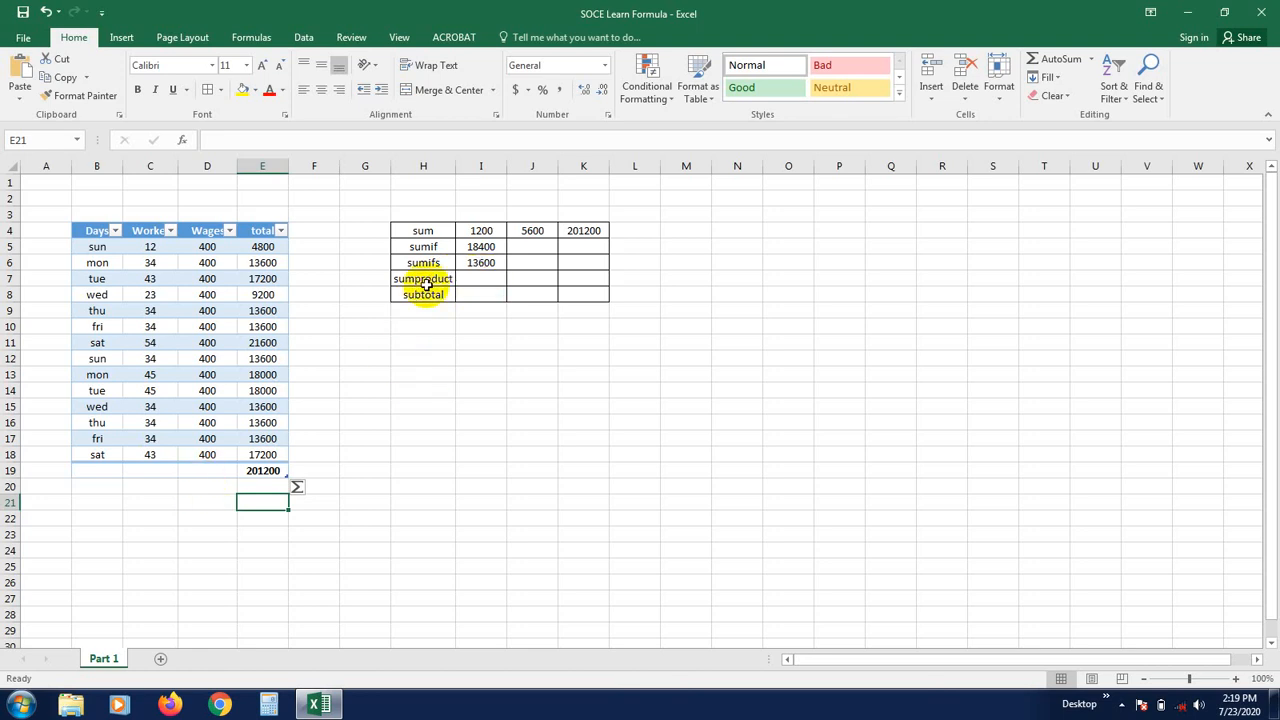
click(257, 533)
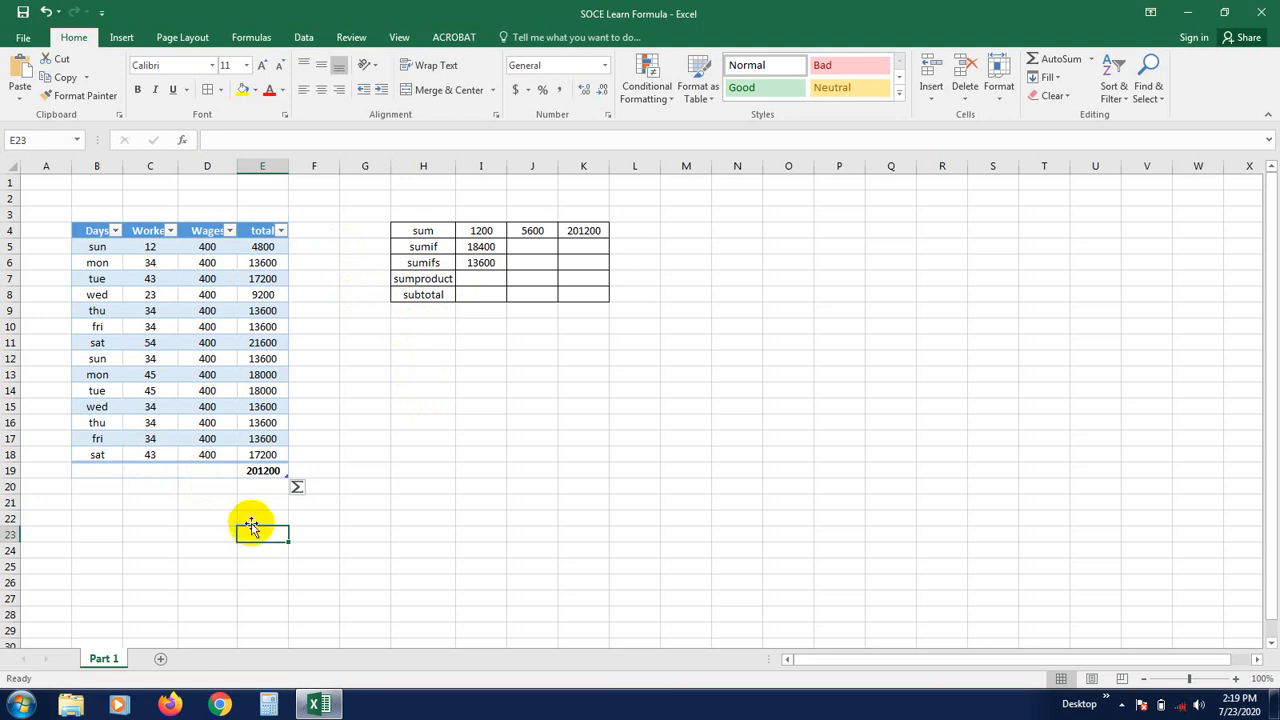
Enter a SUMPRODUCT formula in cell E22 with the table's Worker column as the first array and the Wages column as the second
click(246, 519)
text(=)
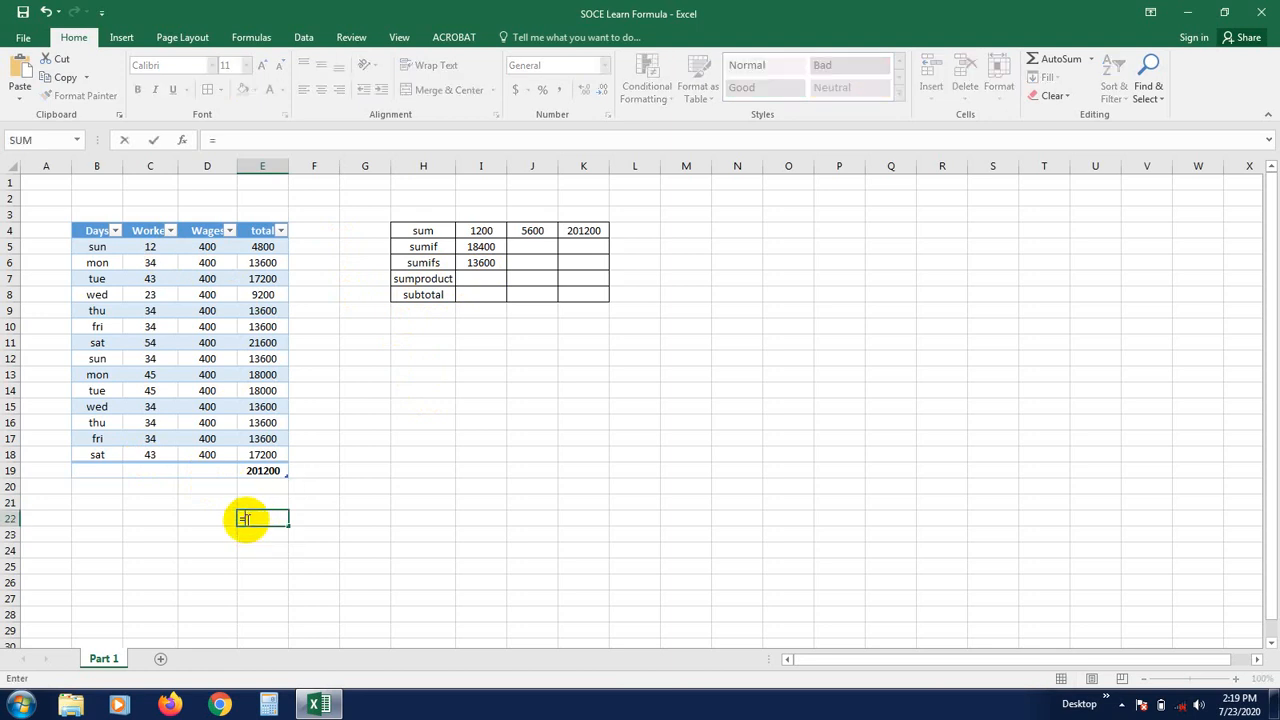
text(sum)
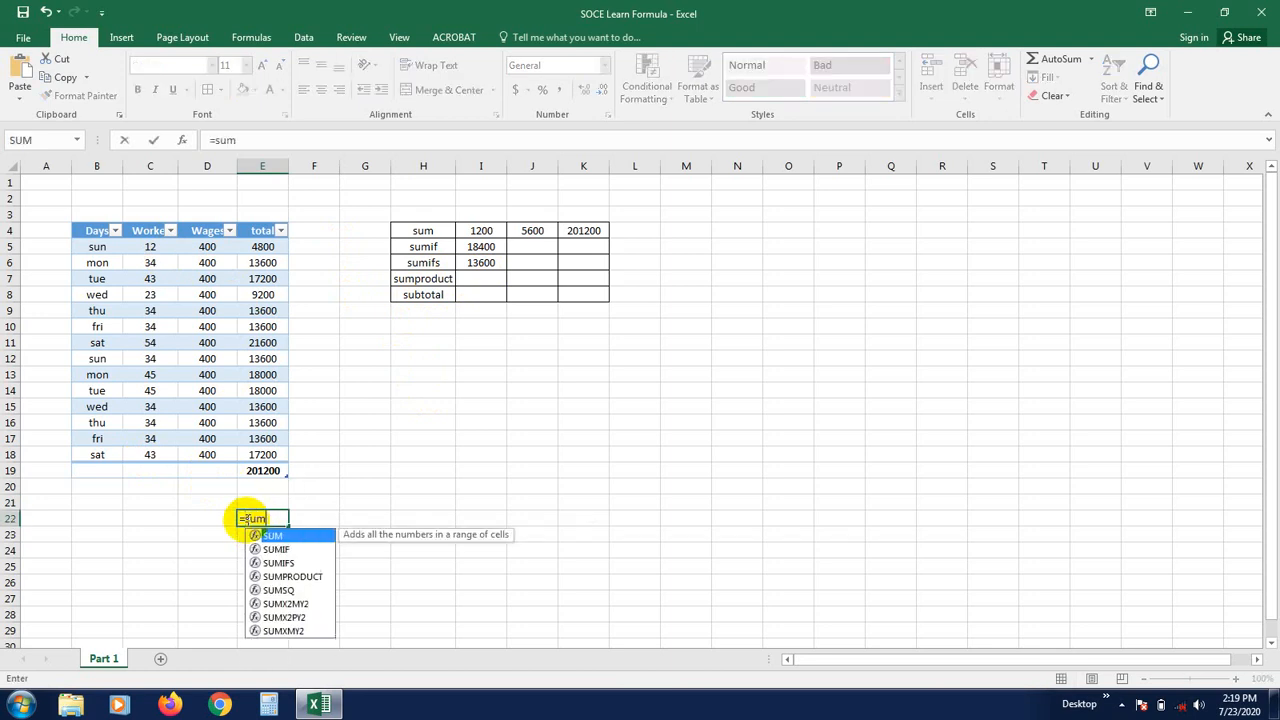
text(product)
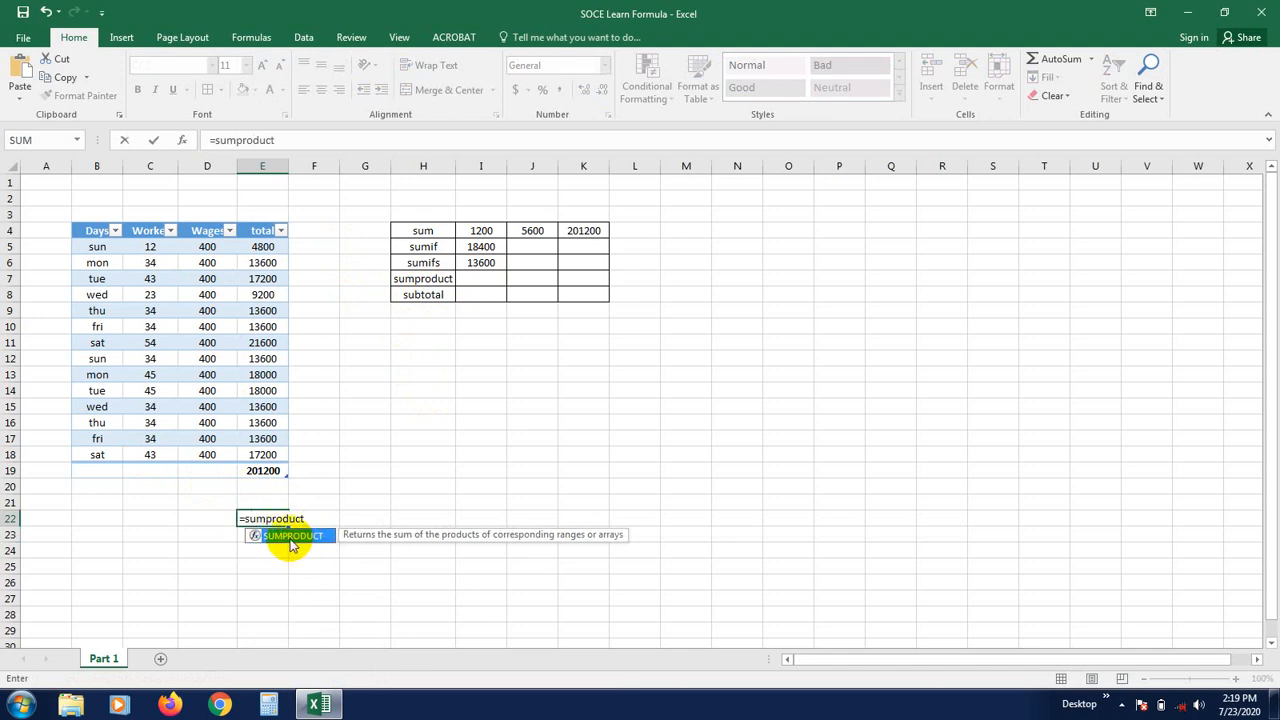
double_click(291, 537)
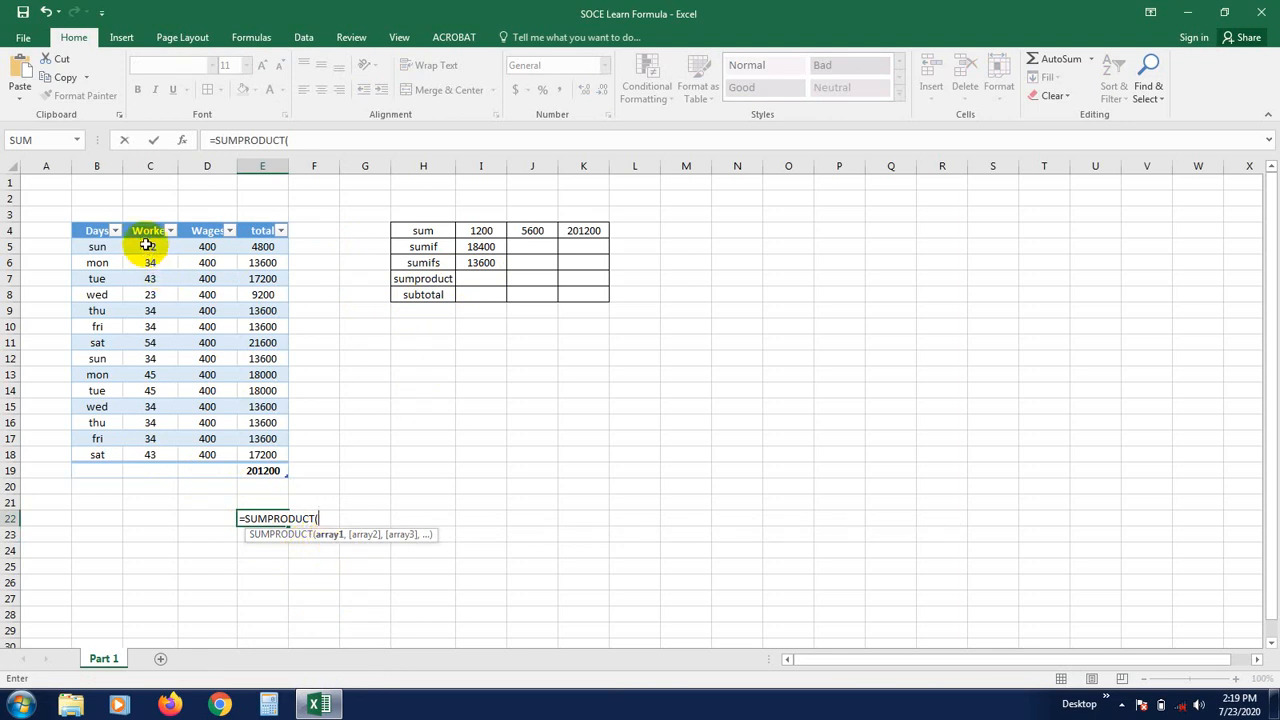
drag(147, 245, 145, 453)
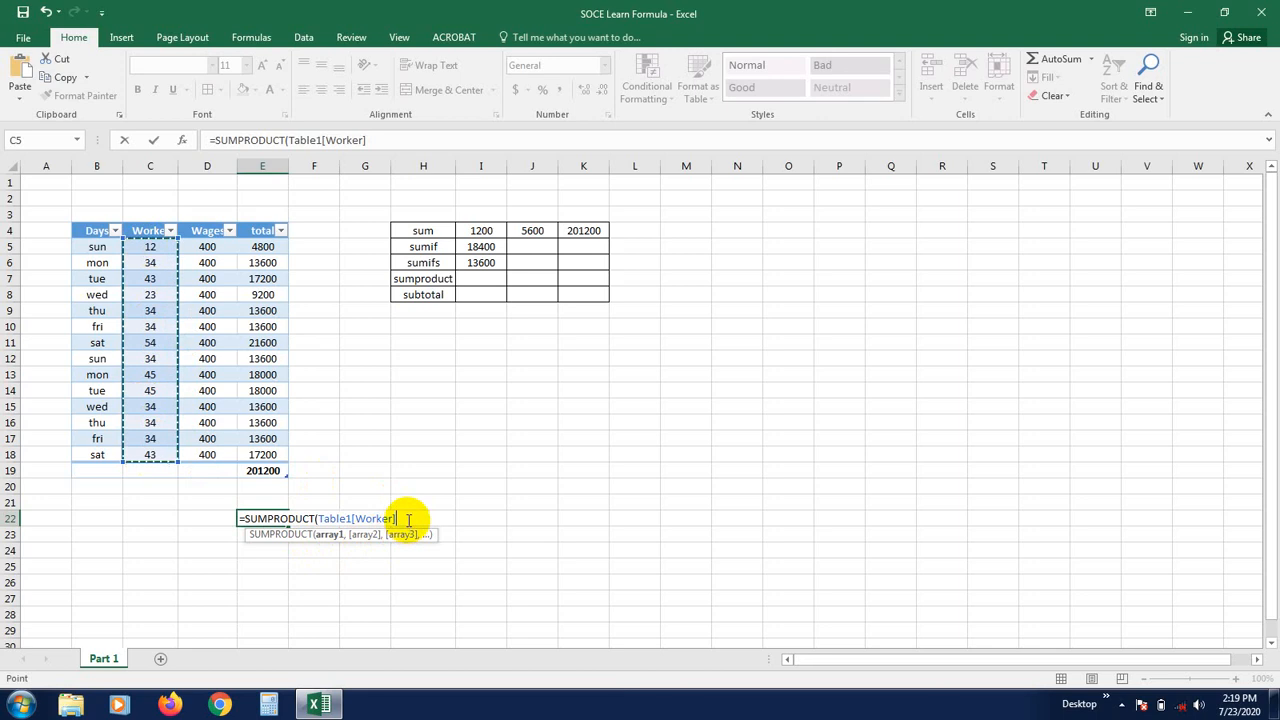
text(,)
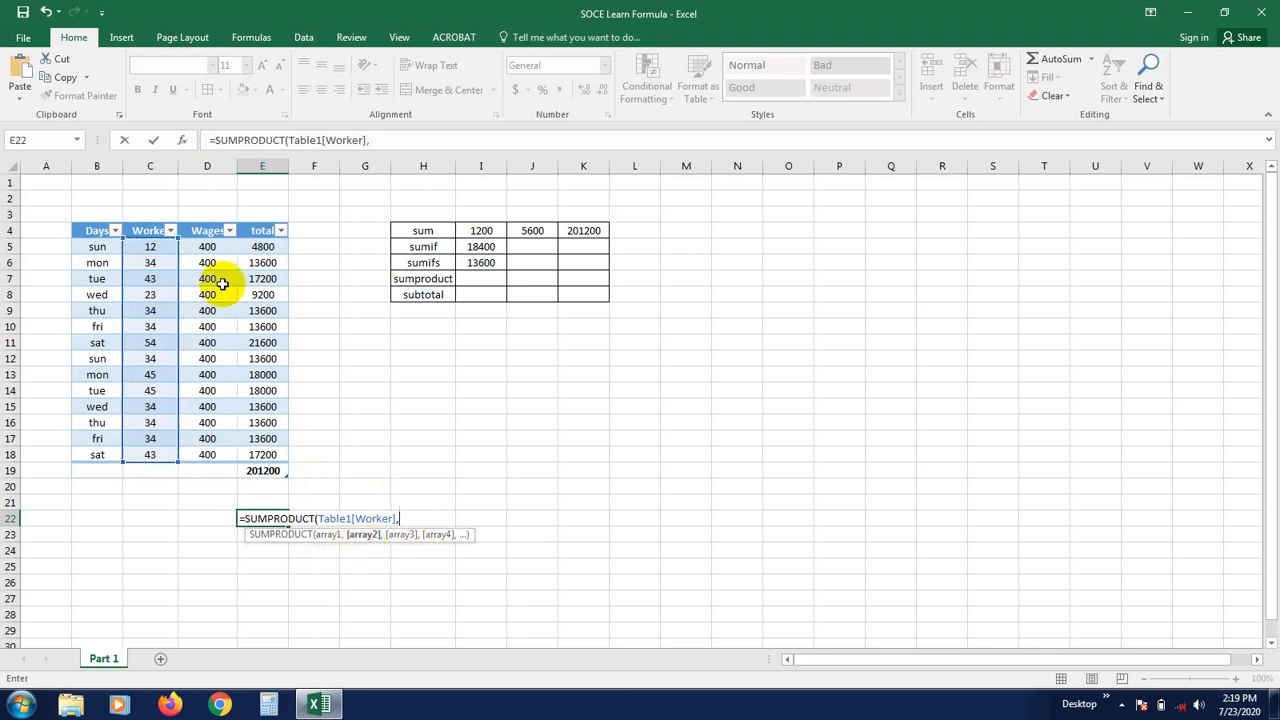
drag(207, 247, 208, 455)
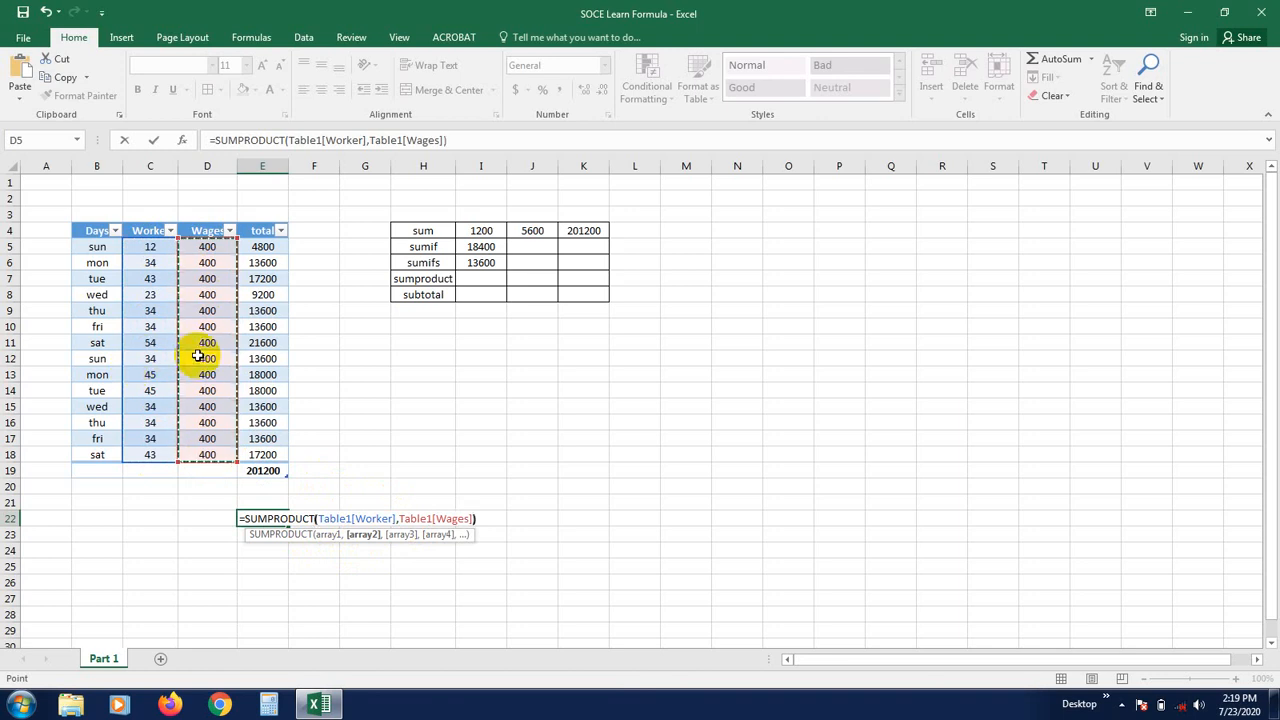
text())
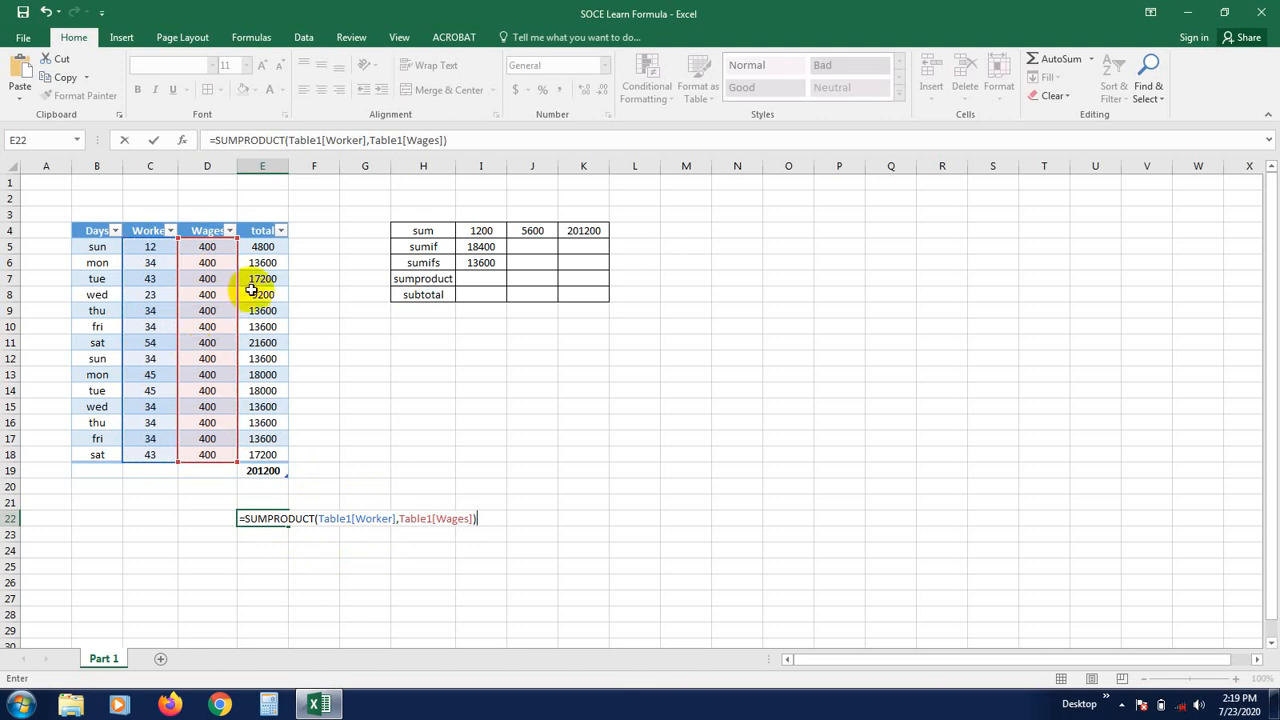
key(Return)
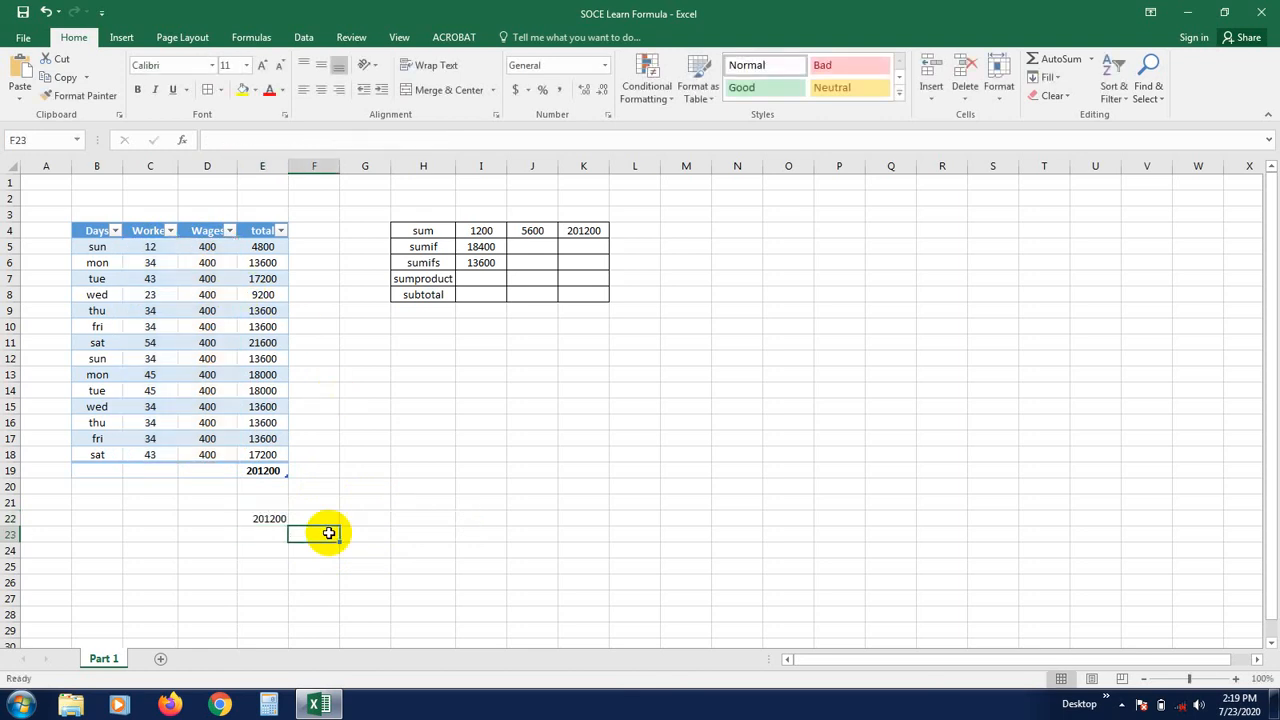
Compare the SUMPRODUCT result in cell E22 with the SUM of the total column in cell E19
click(268, 518)
click(272, 469)
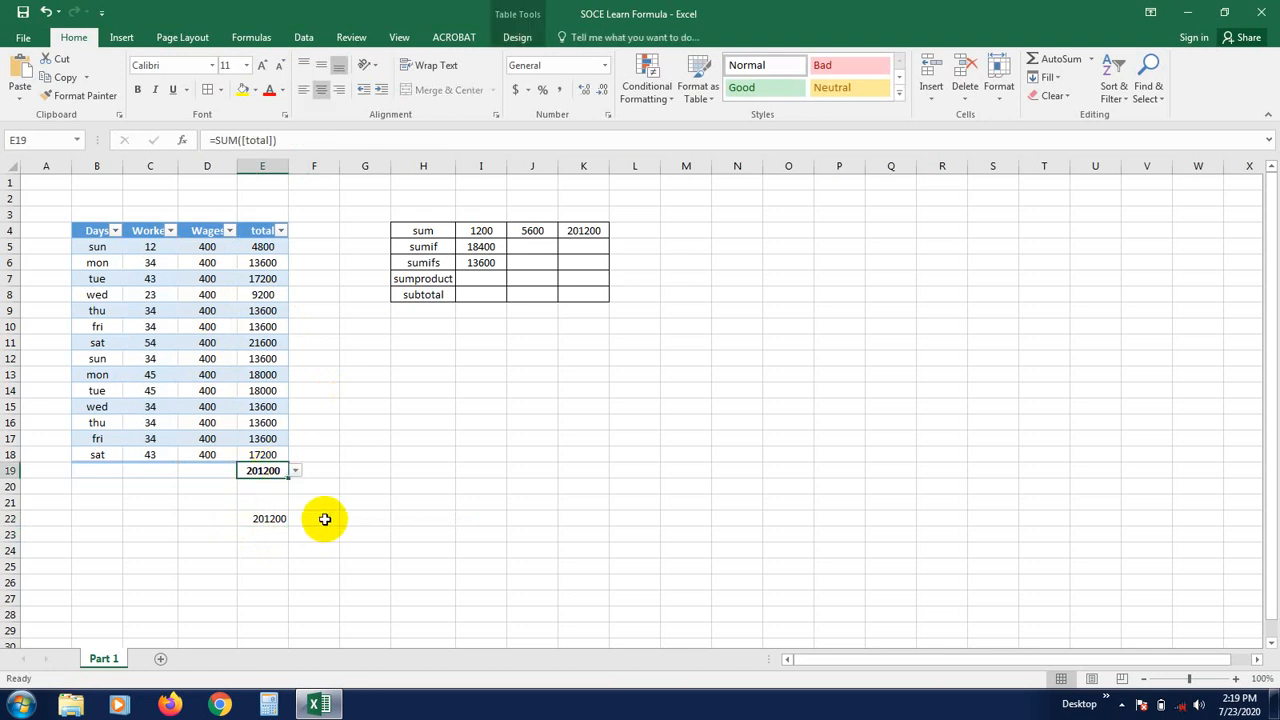
click(327, 520)
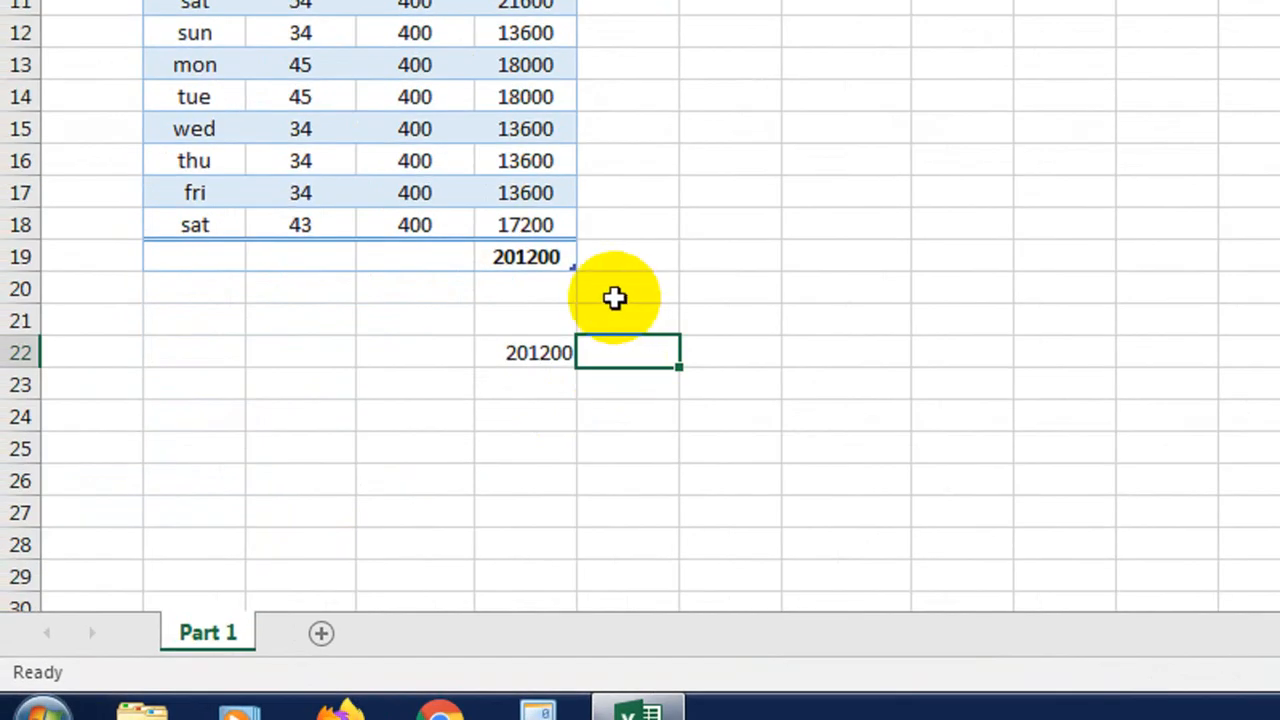
click(308, 490)
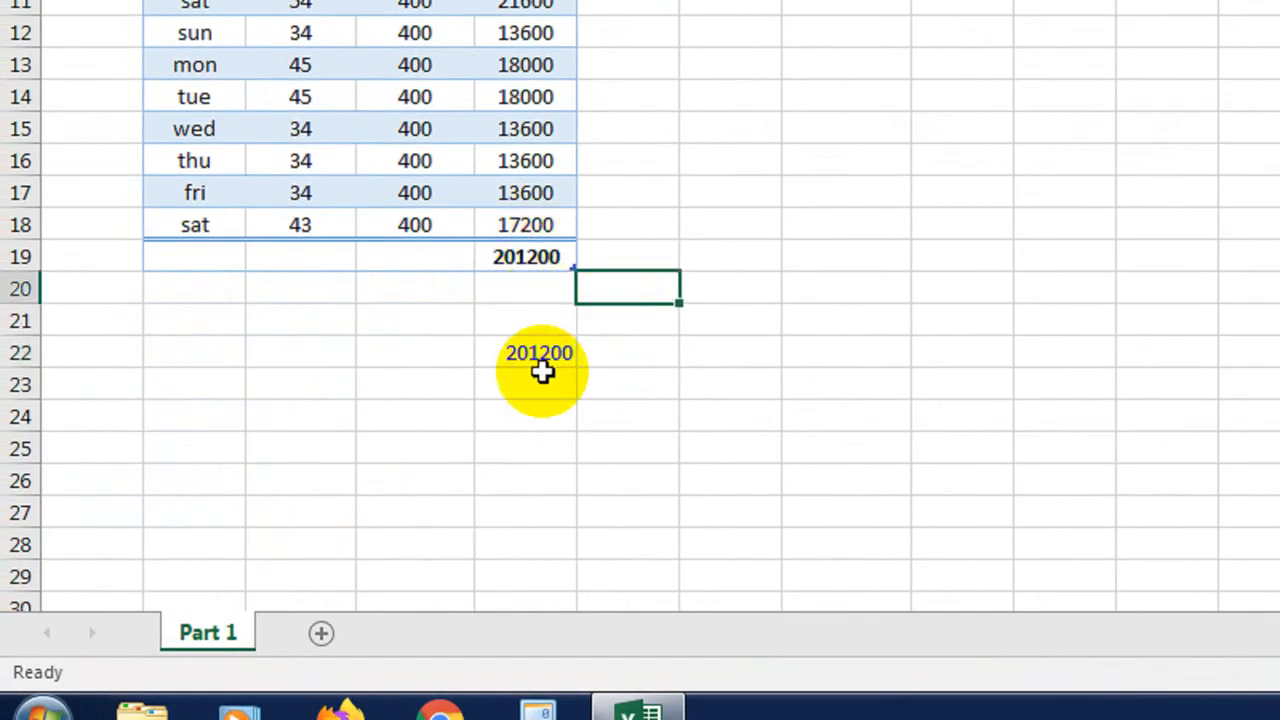
click(640, 354)
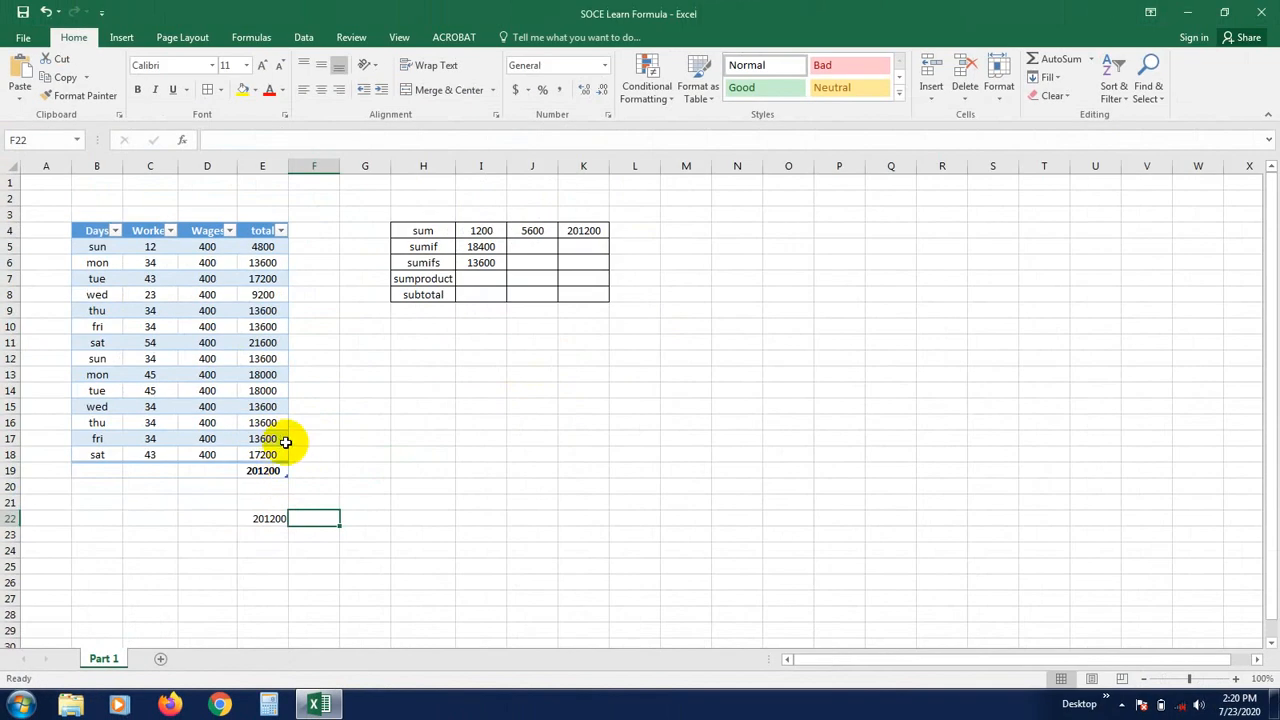
click(549, 479)
click(272, 518)
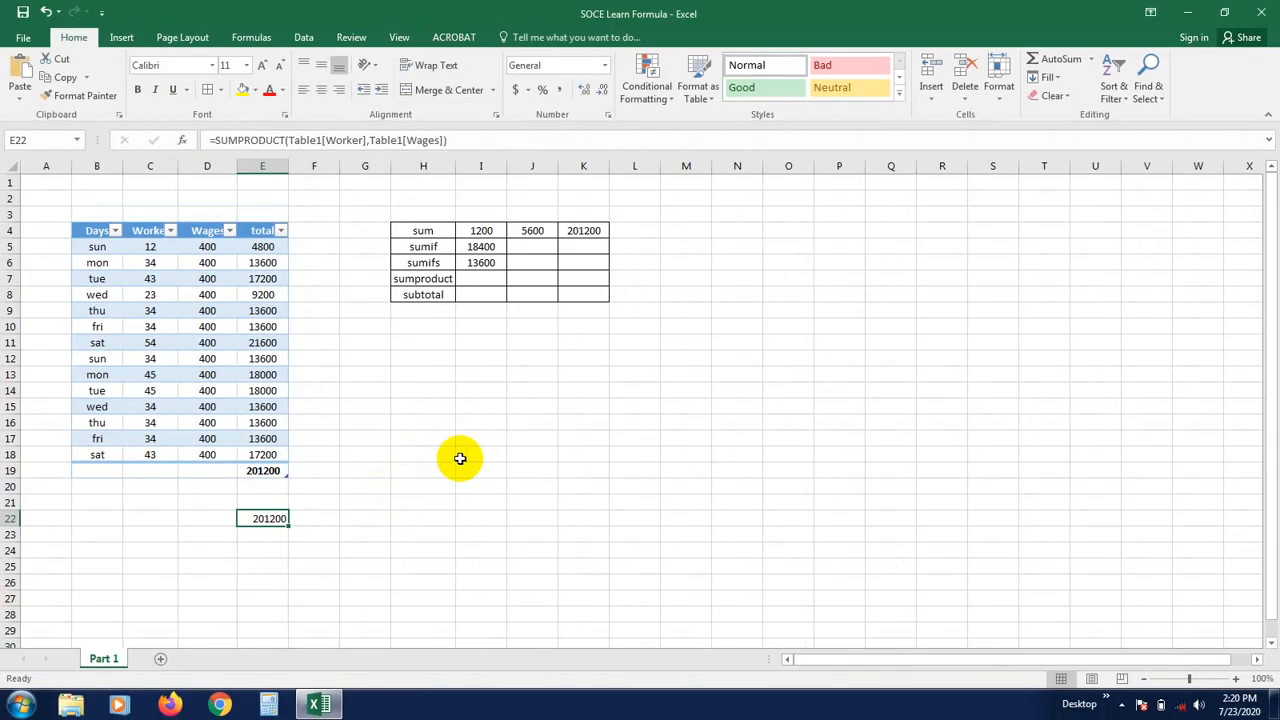
click(460, 458)
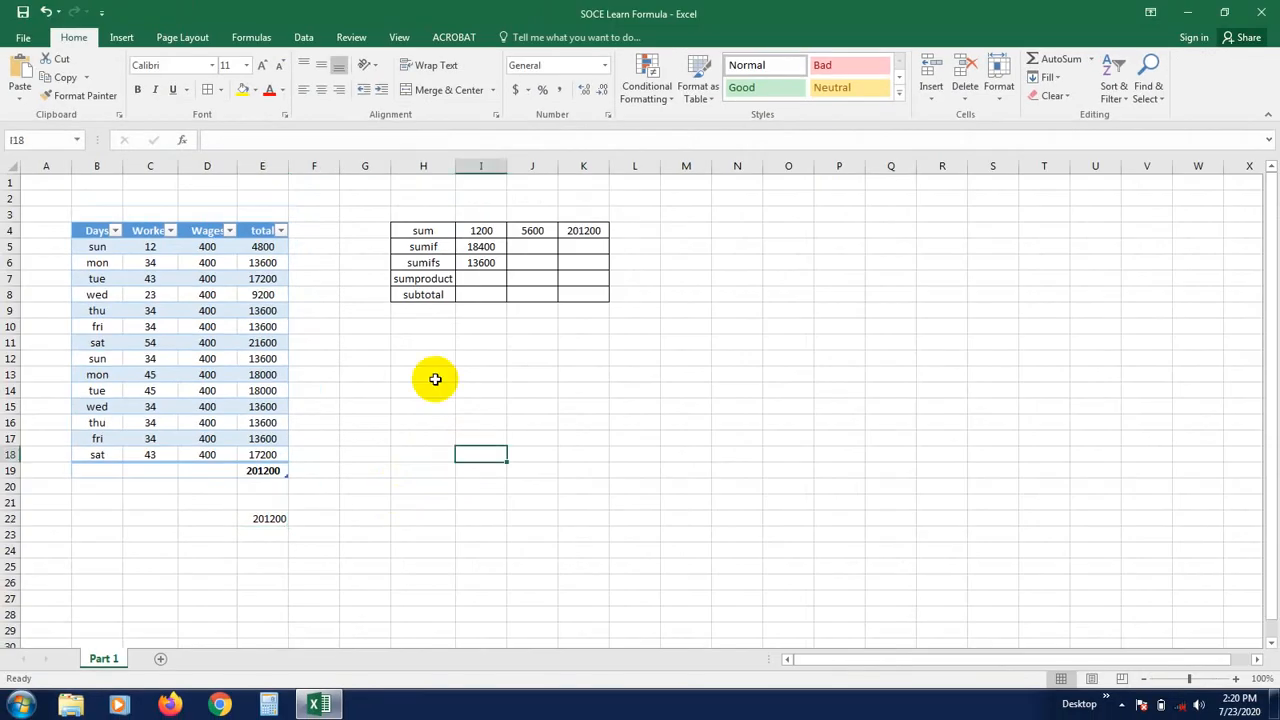
click(423, 296)
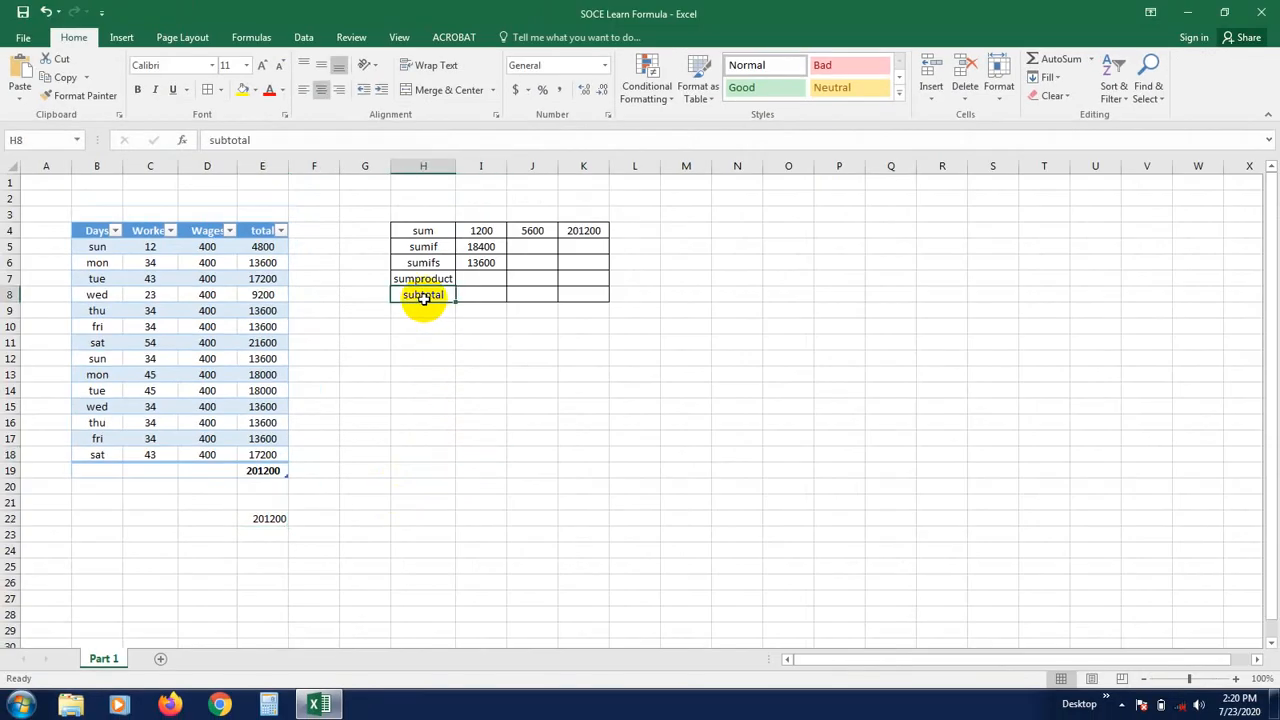
click(388, 440)
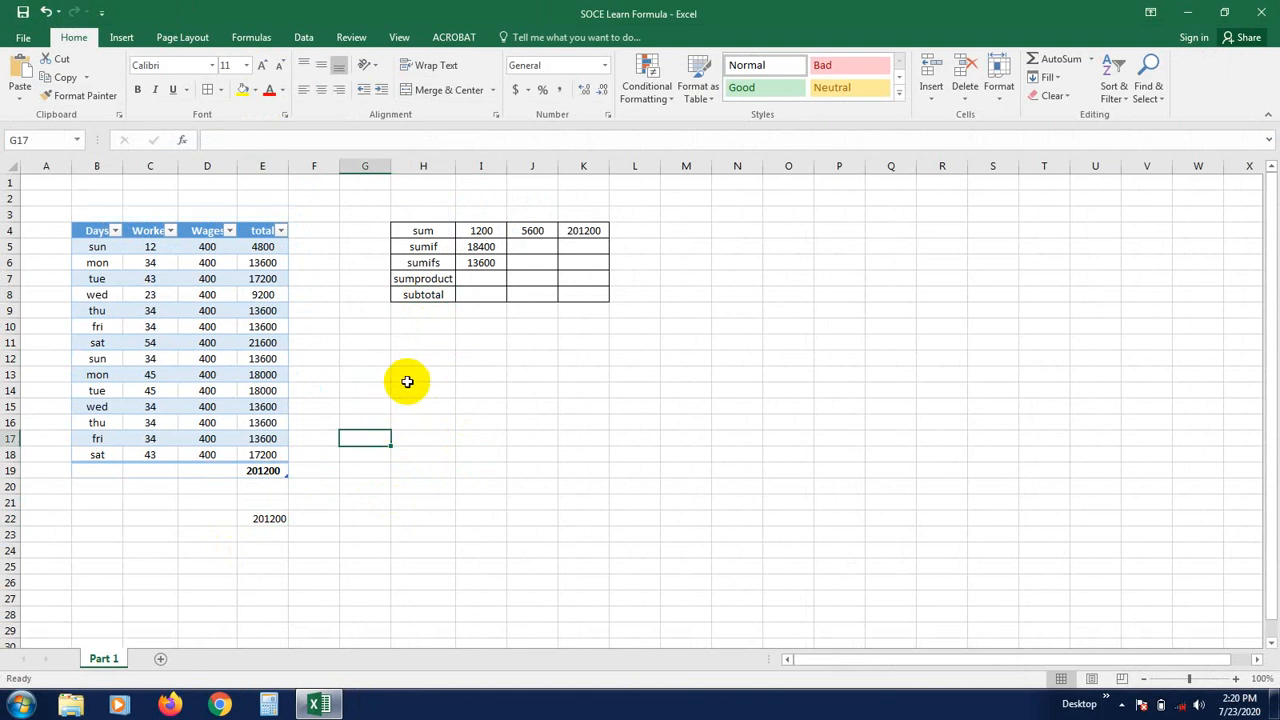
Try a SUMPRODUCT formula in cell I7 over the Worker and Wages columns as one combined range, and clear the cell
click(476, 278)
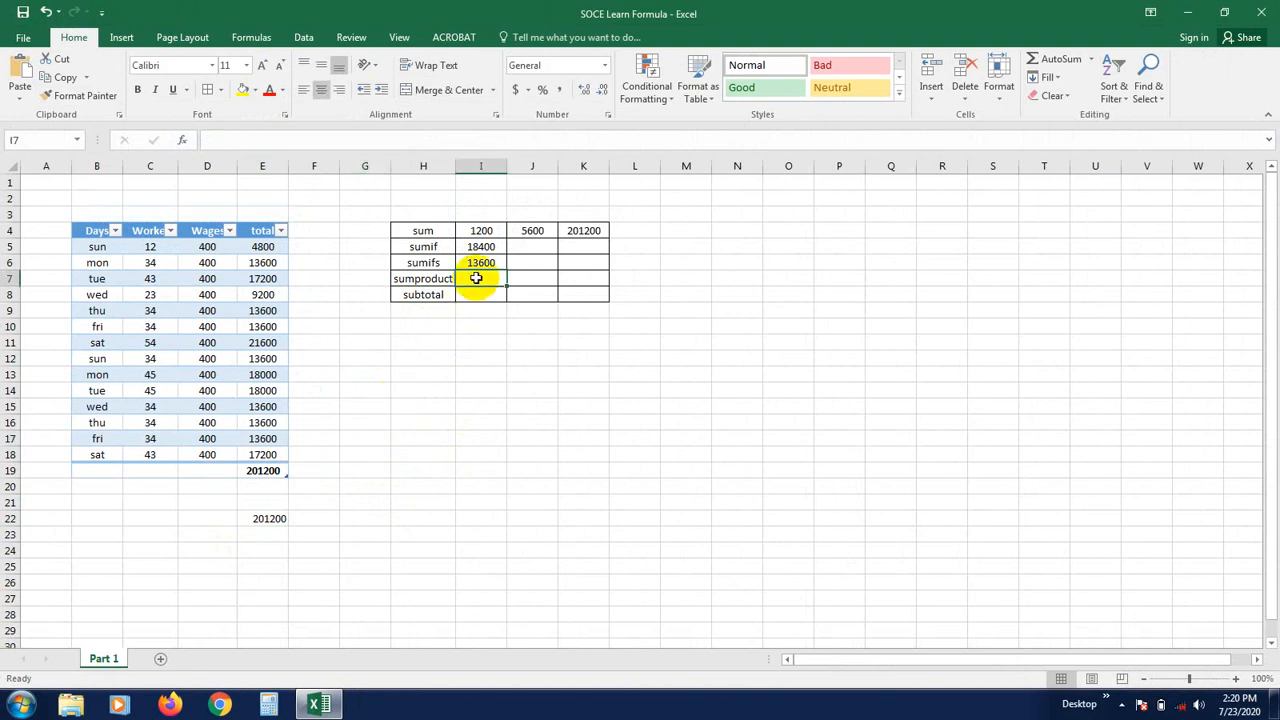
text(=su)
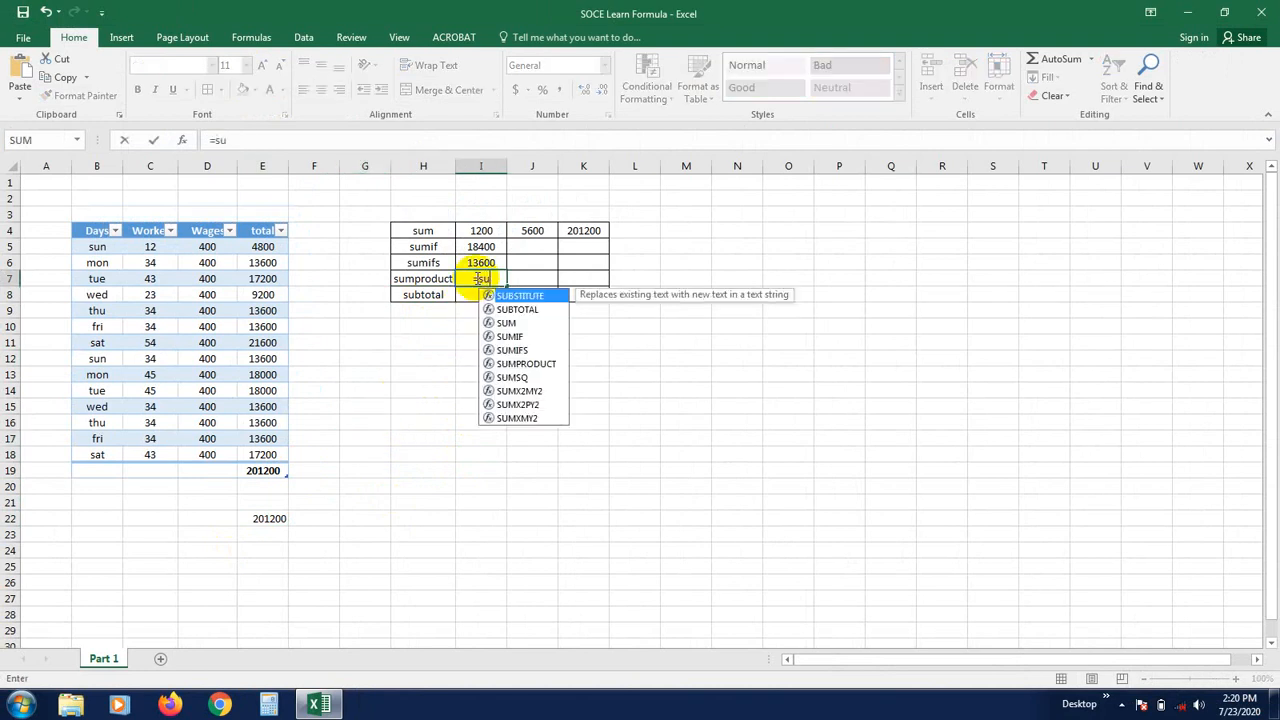
text(mpro)
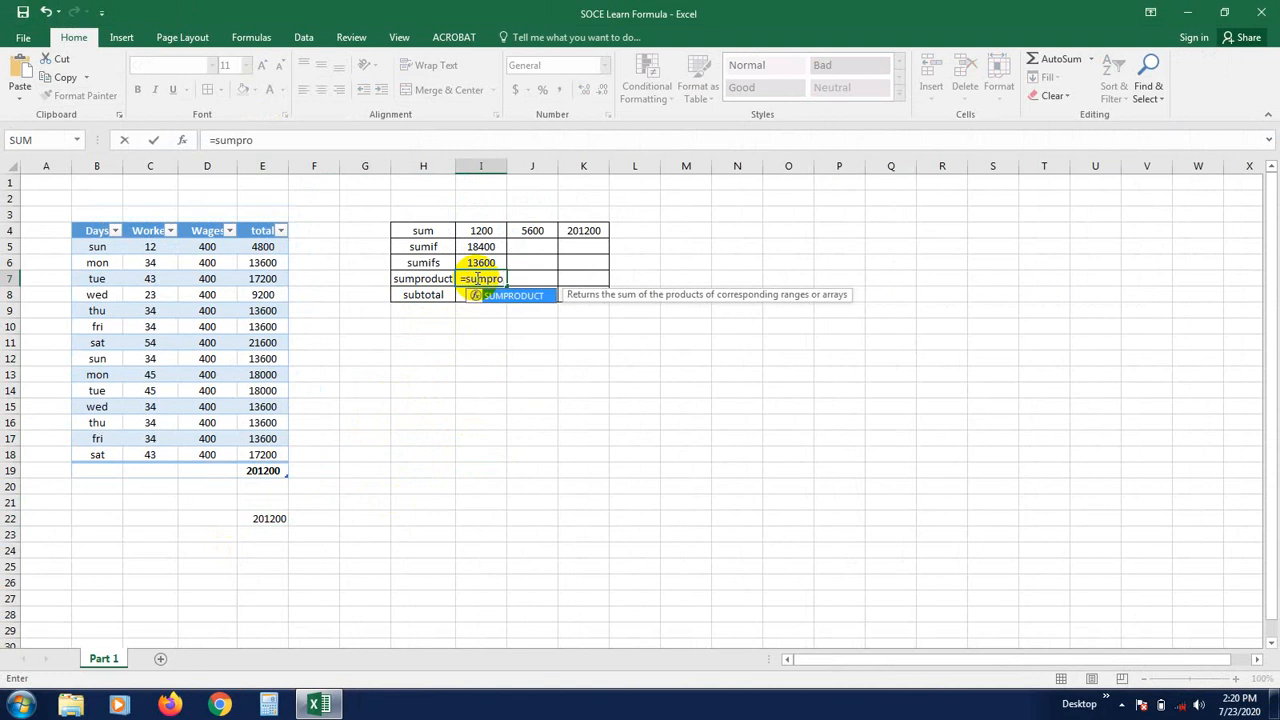
double_click(521, 297)
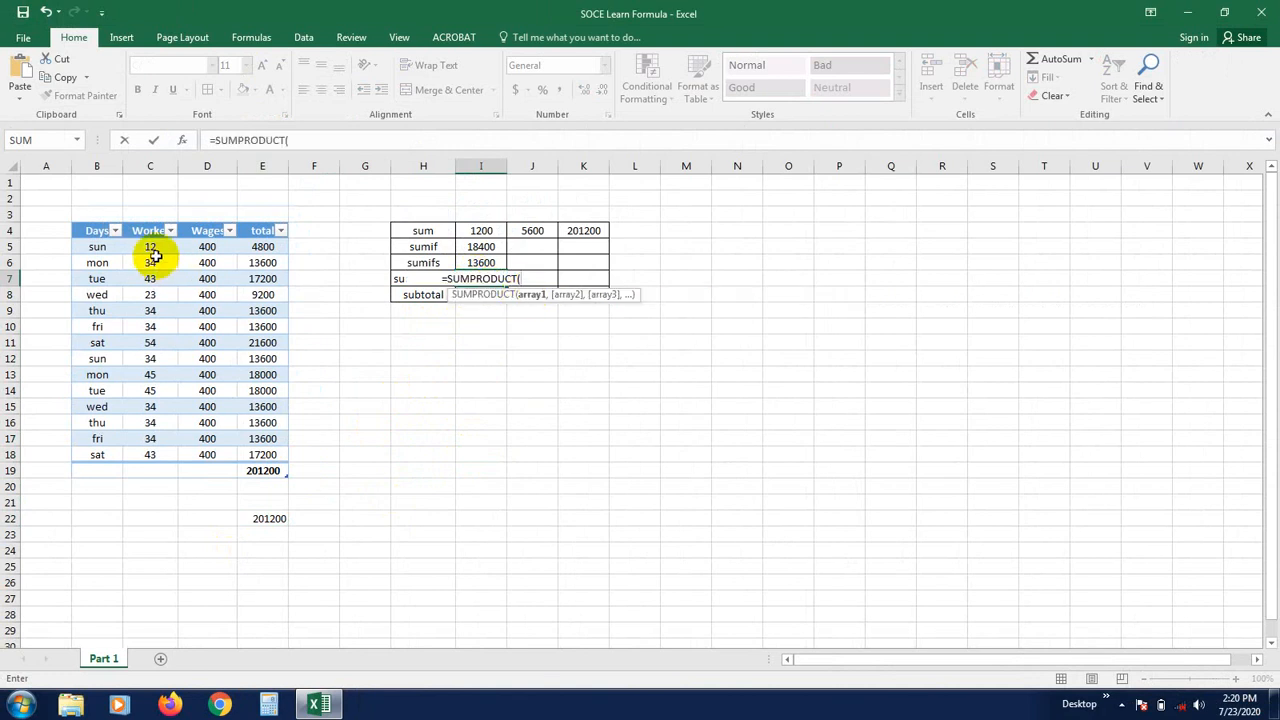
drag(150, 248, 231, 455)
text())
key(Return)
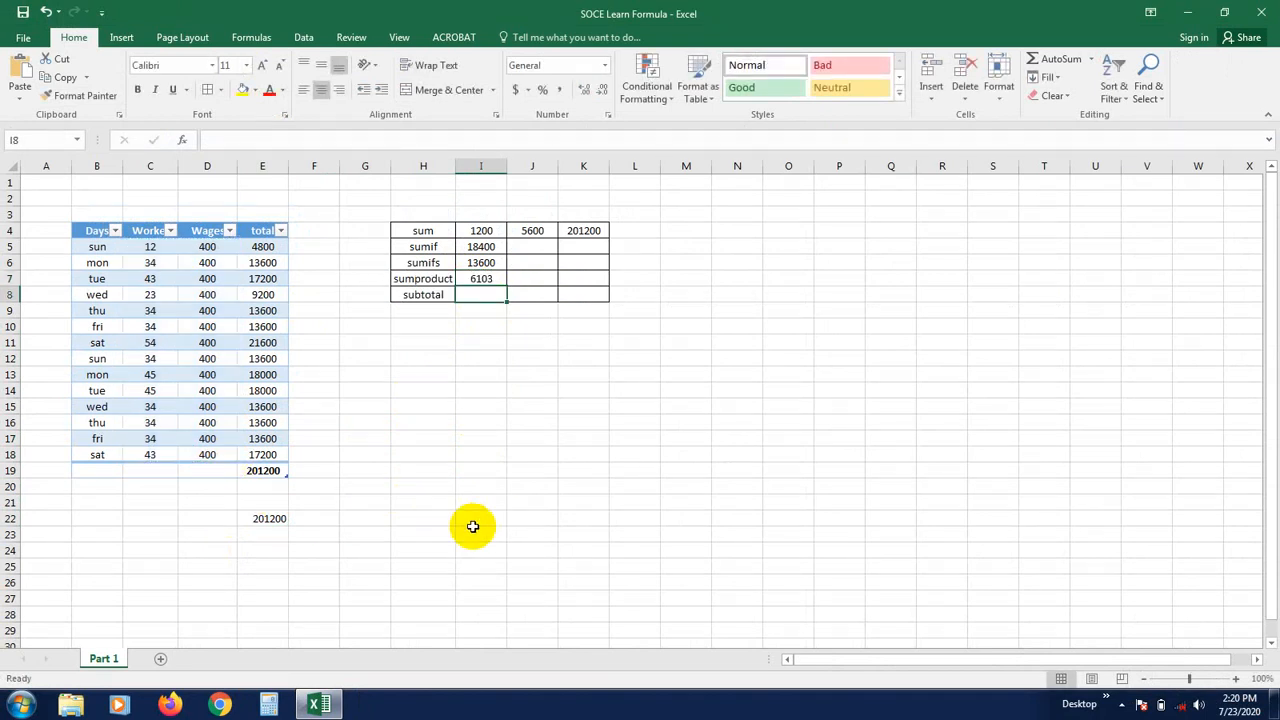
key(Up)
key(Delete)
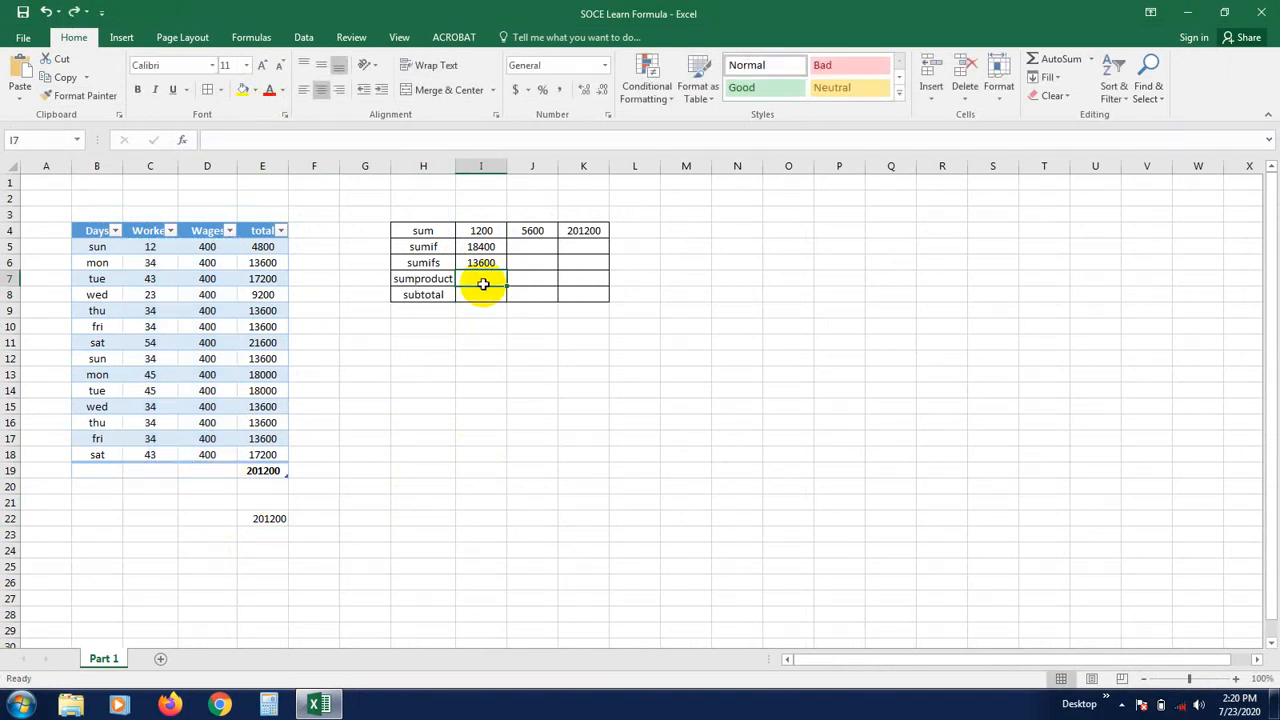
Enter a SUMPRODUCT formula in cell I7 with the table's Worker column as the first array and the Wages column as the second
text(=s)
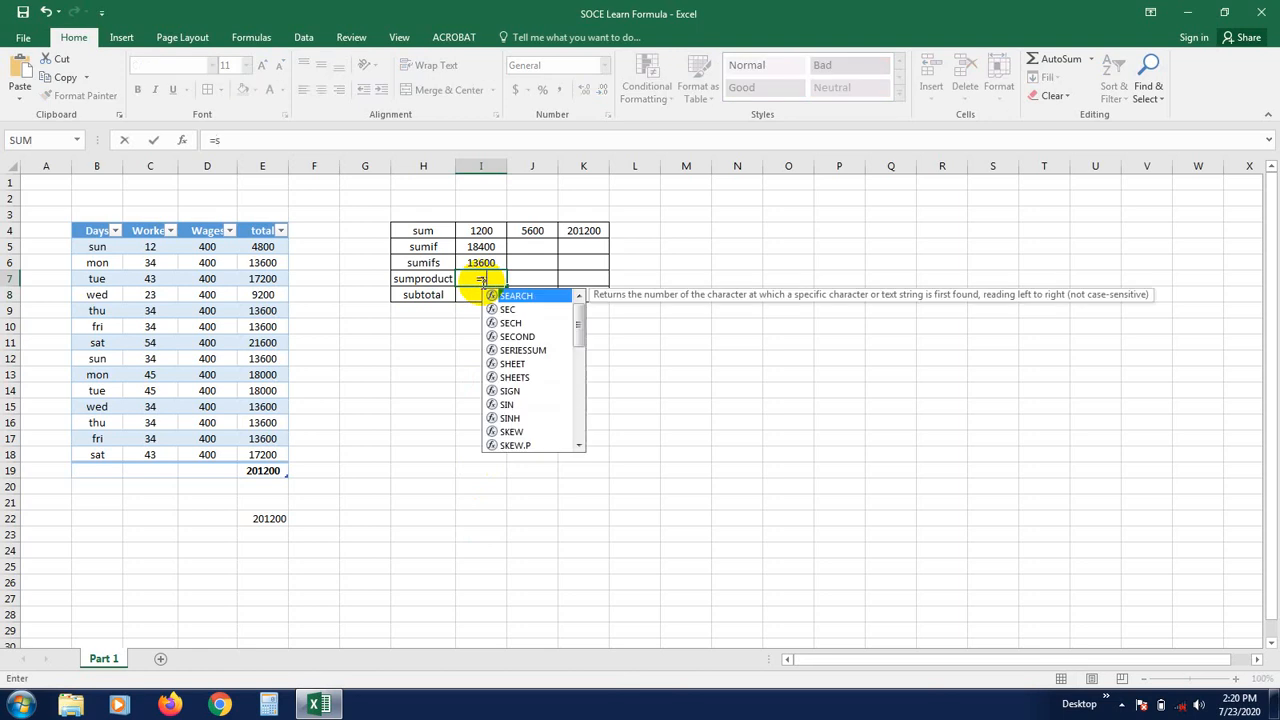
text(um)
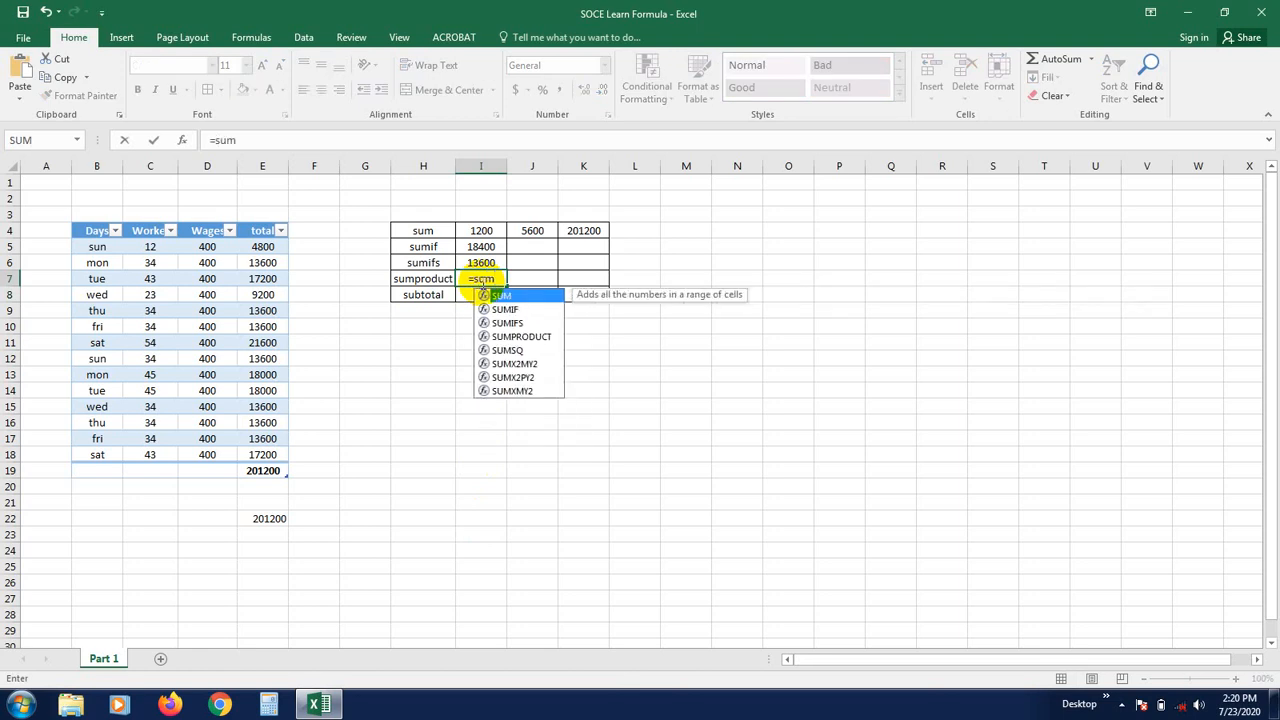
text(pro)
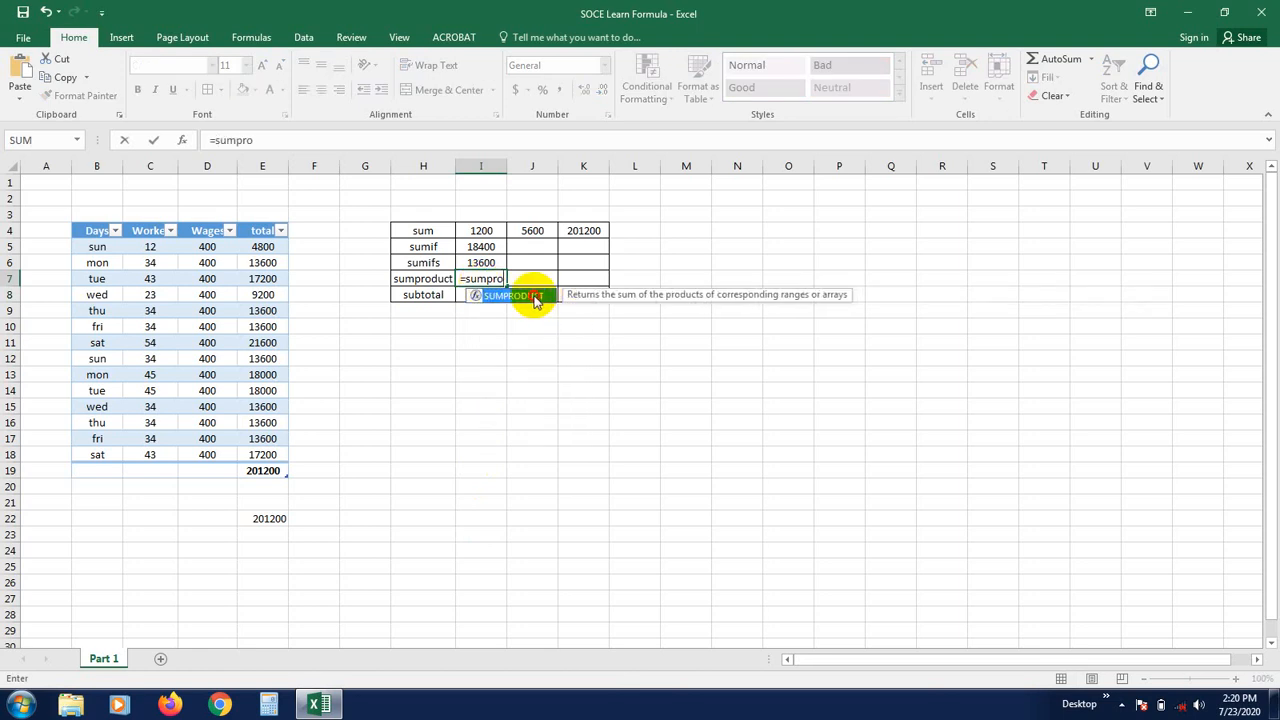
double_click(535, 300)
drag(150, 248, 161, 451)
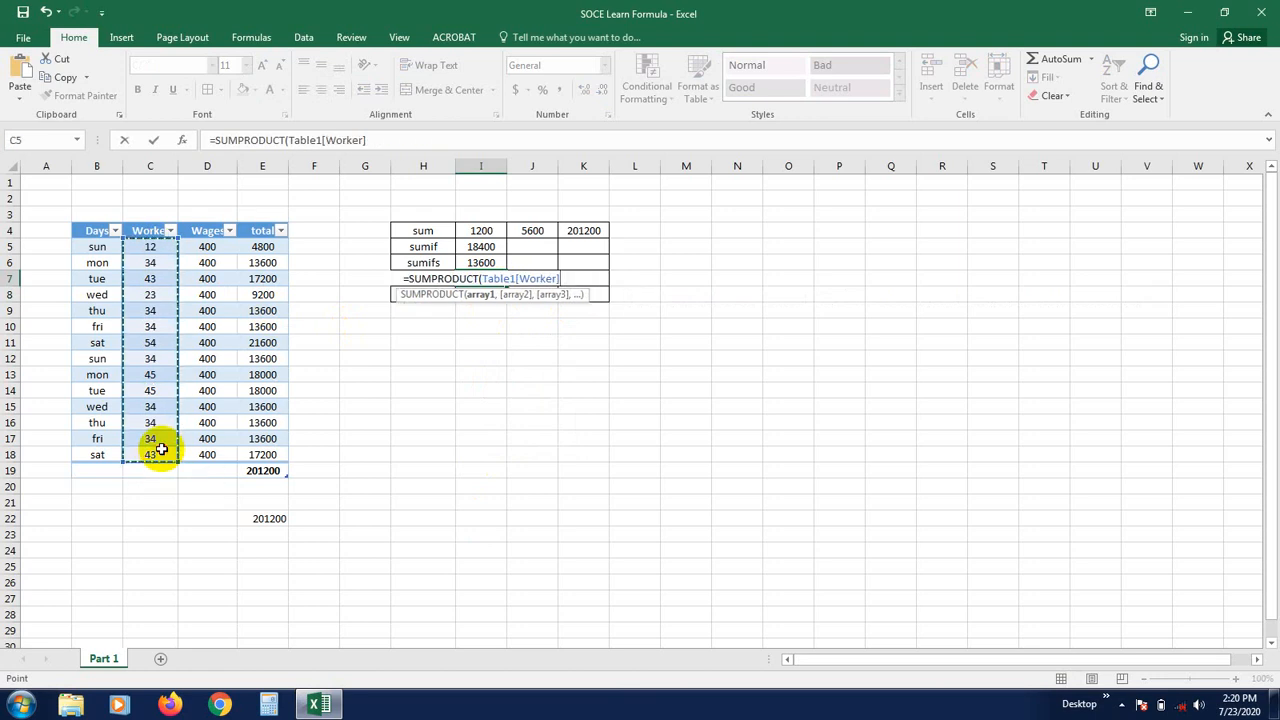
text(,)
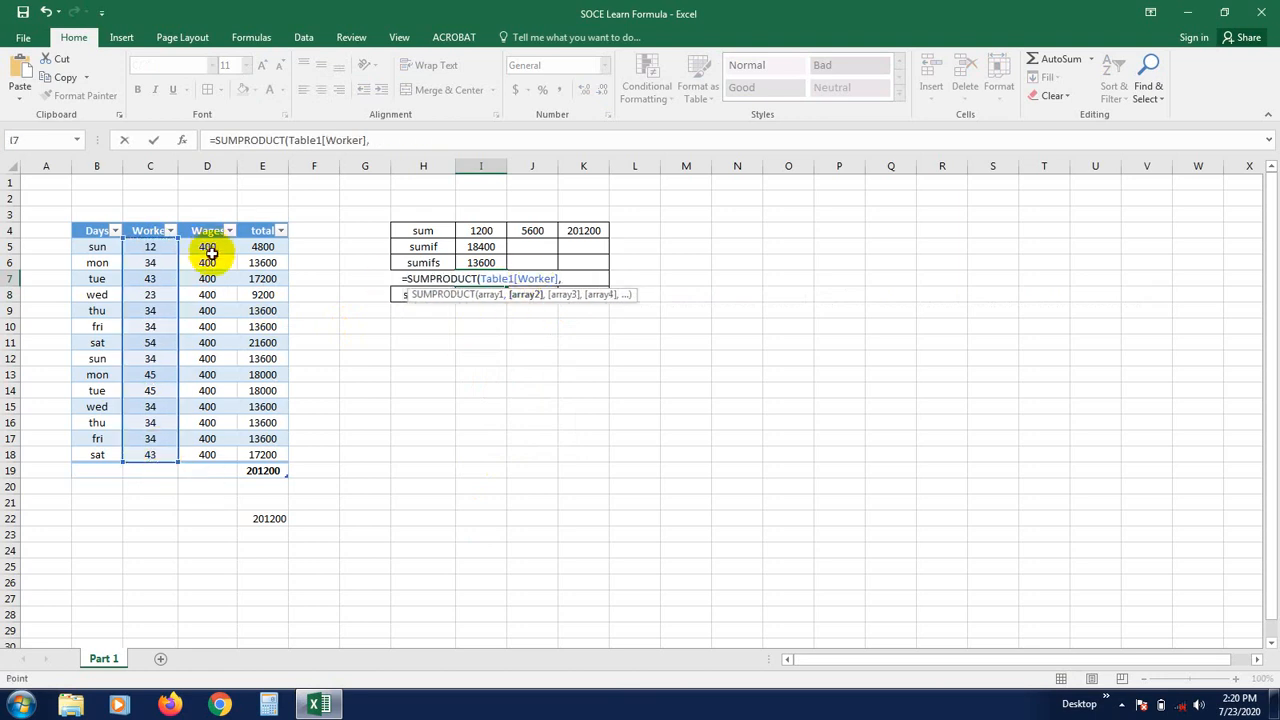
drag(211, 254, 206, 456)
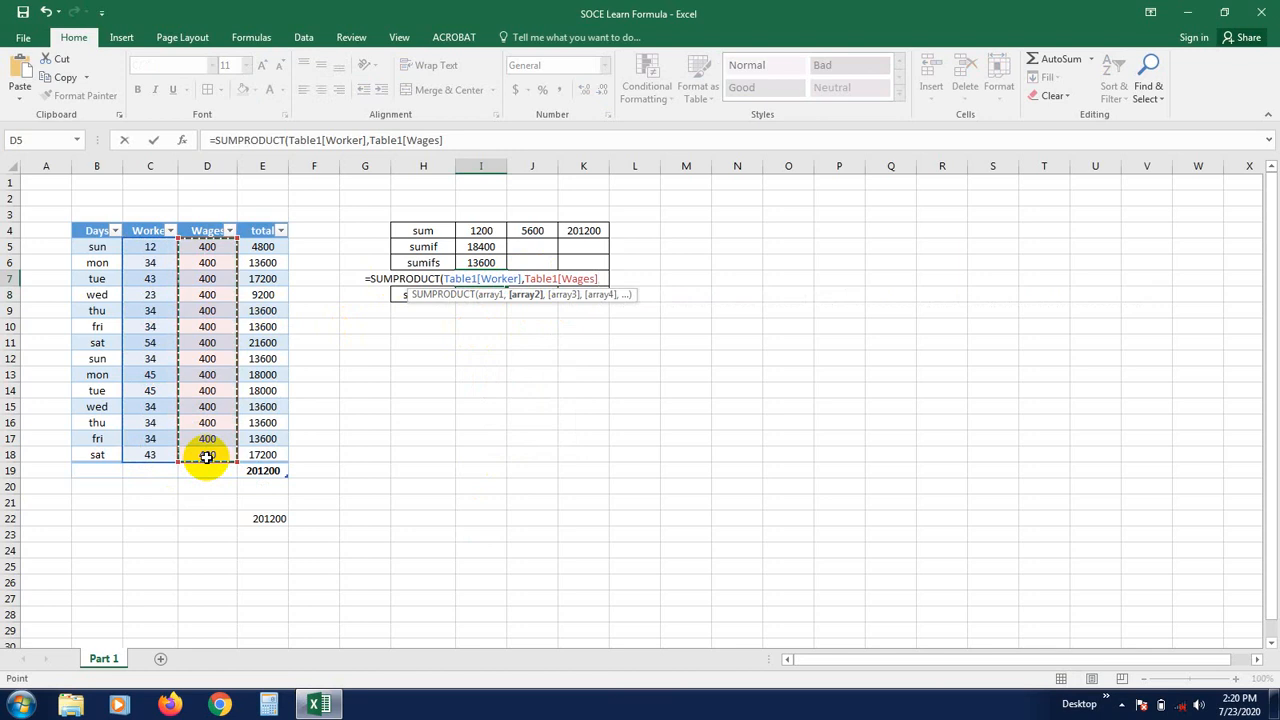
text())
key(Return)
click(295, 537)
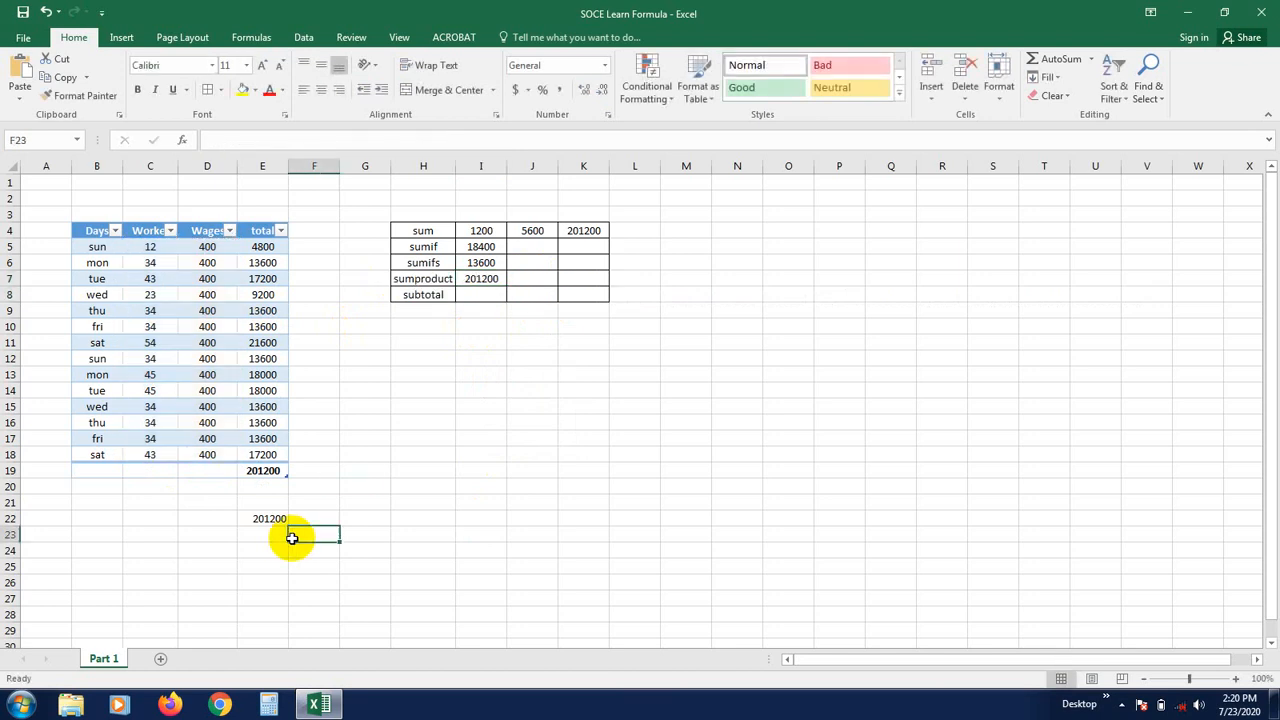
click(469, 483)
Enter a SUBTOTAL formula in cell I8 with function number 9 (SUM) over the table's total column
click(493, 299)
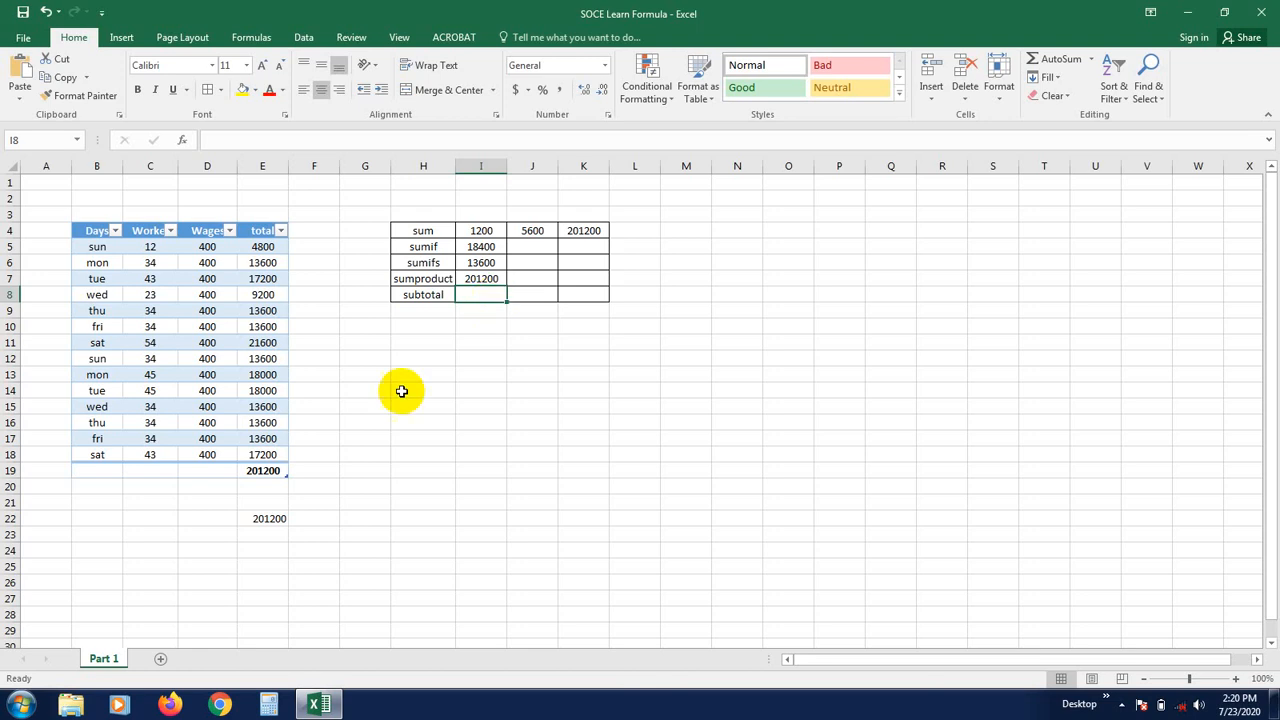
click(459, 411)
click(486, 300)
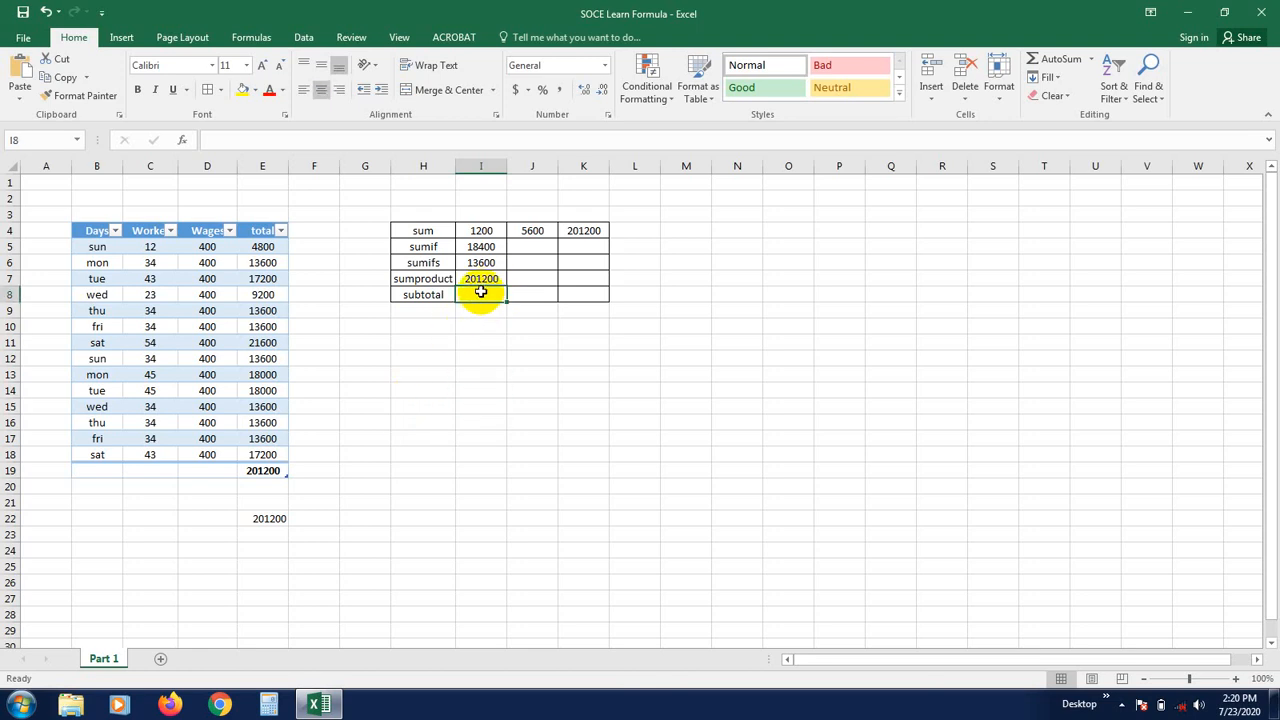
click(482, 343)
click(478, 296)
text(=)
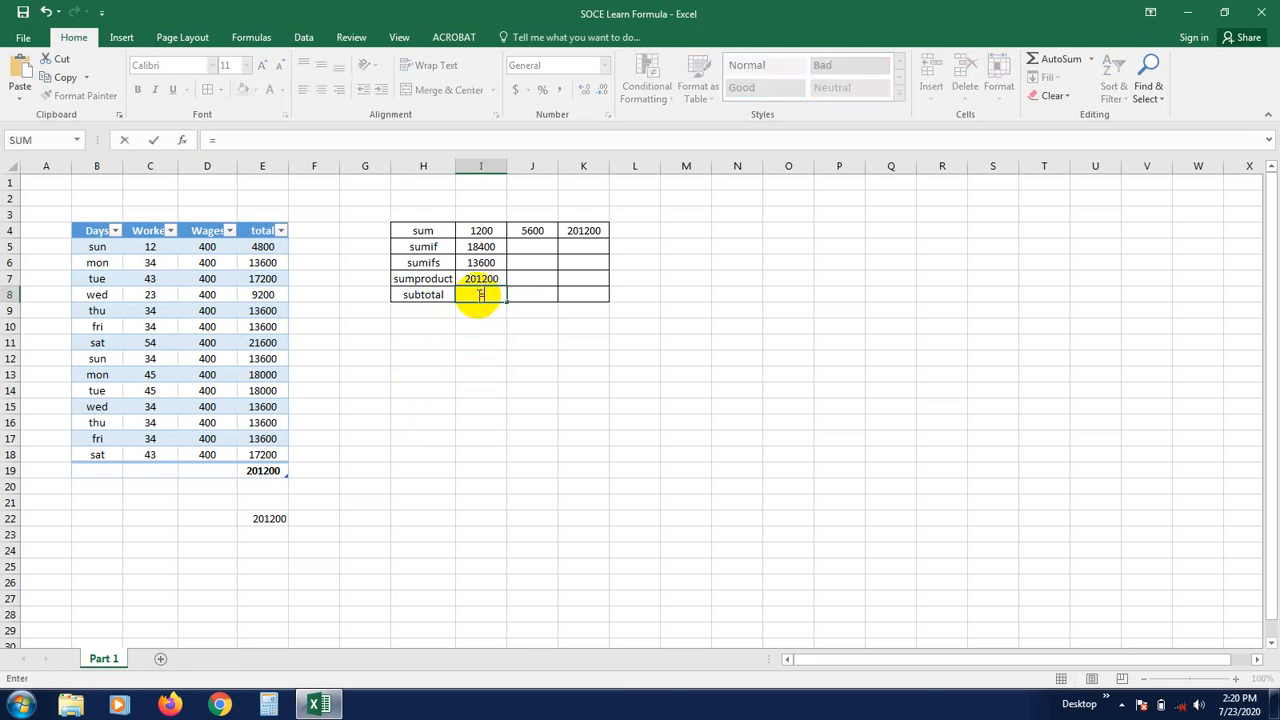
text(su)
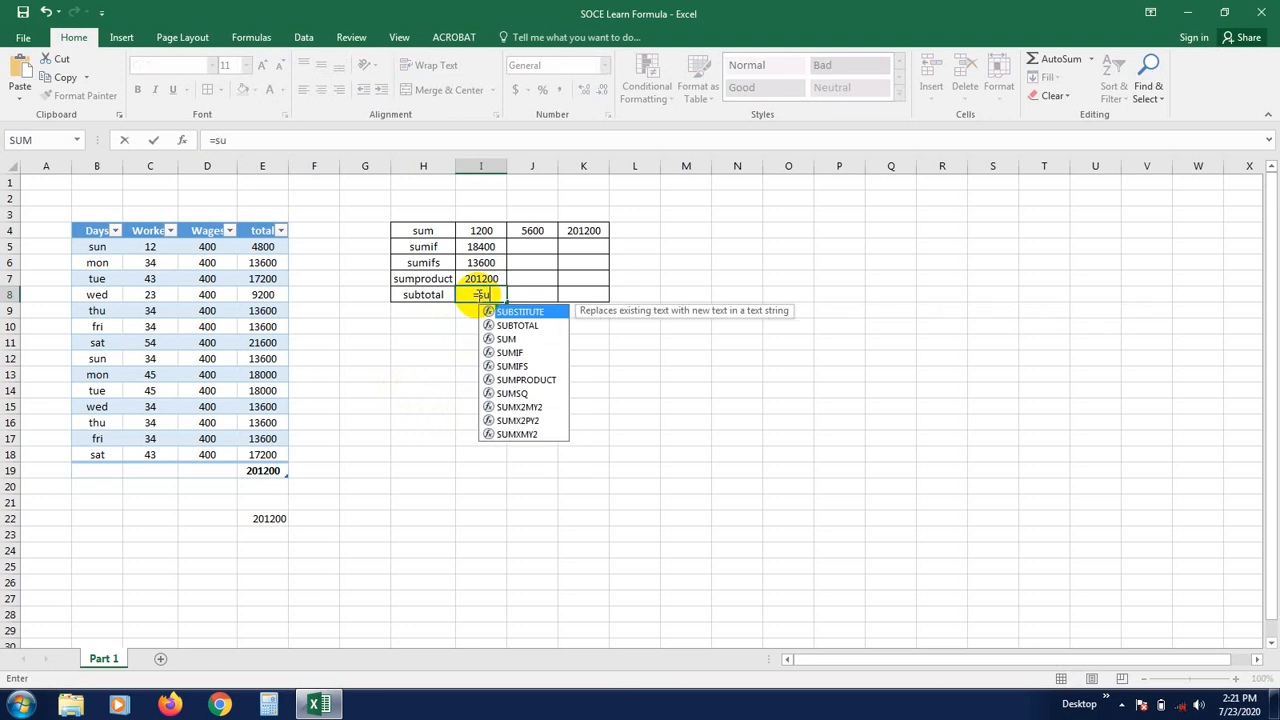
text(b)
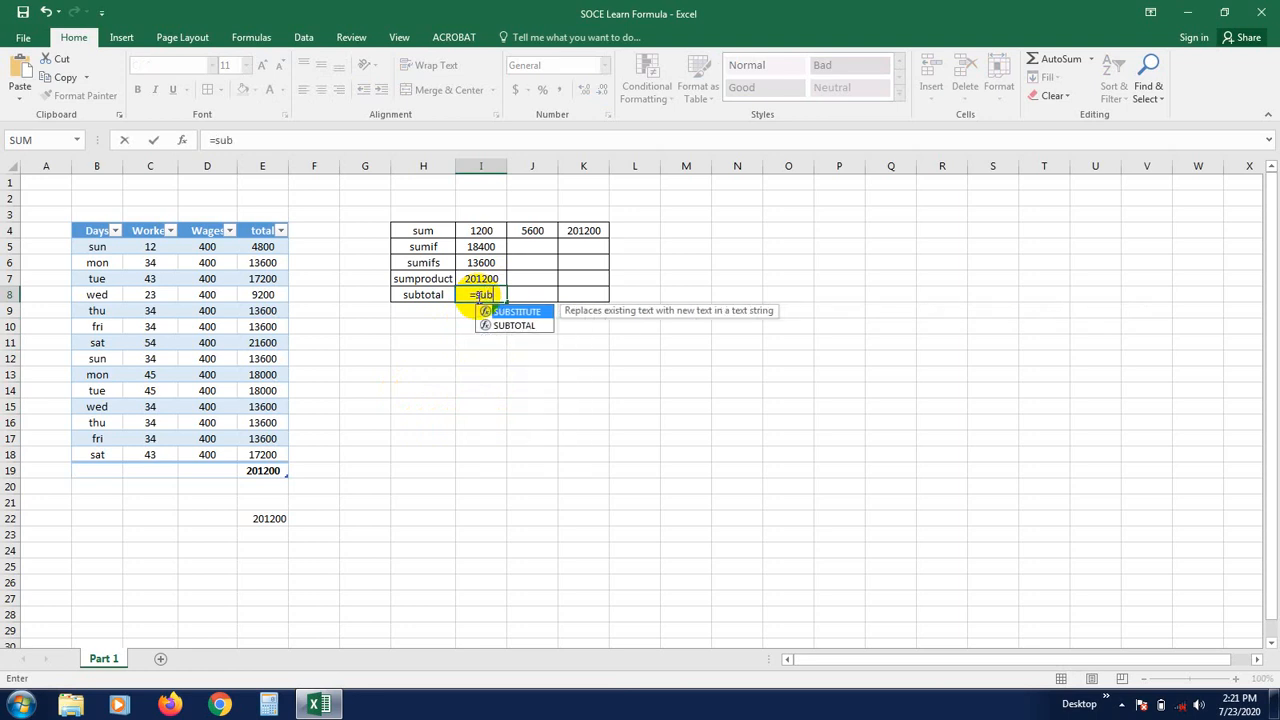
text(total)
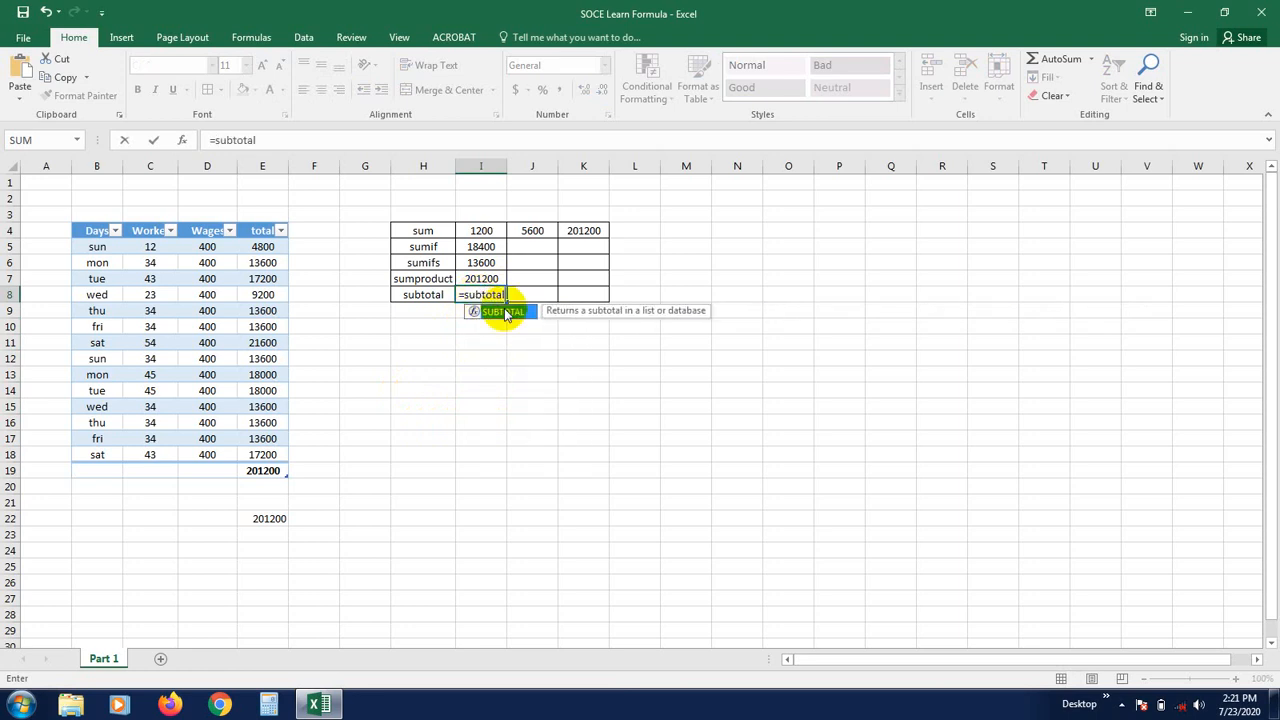
double_click(500, 310)
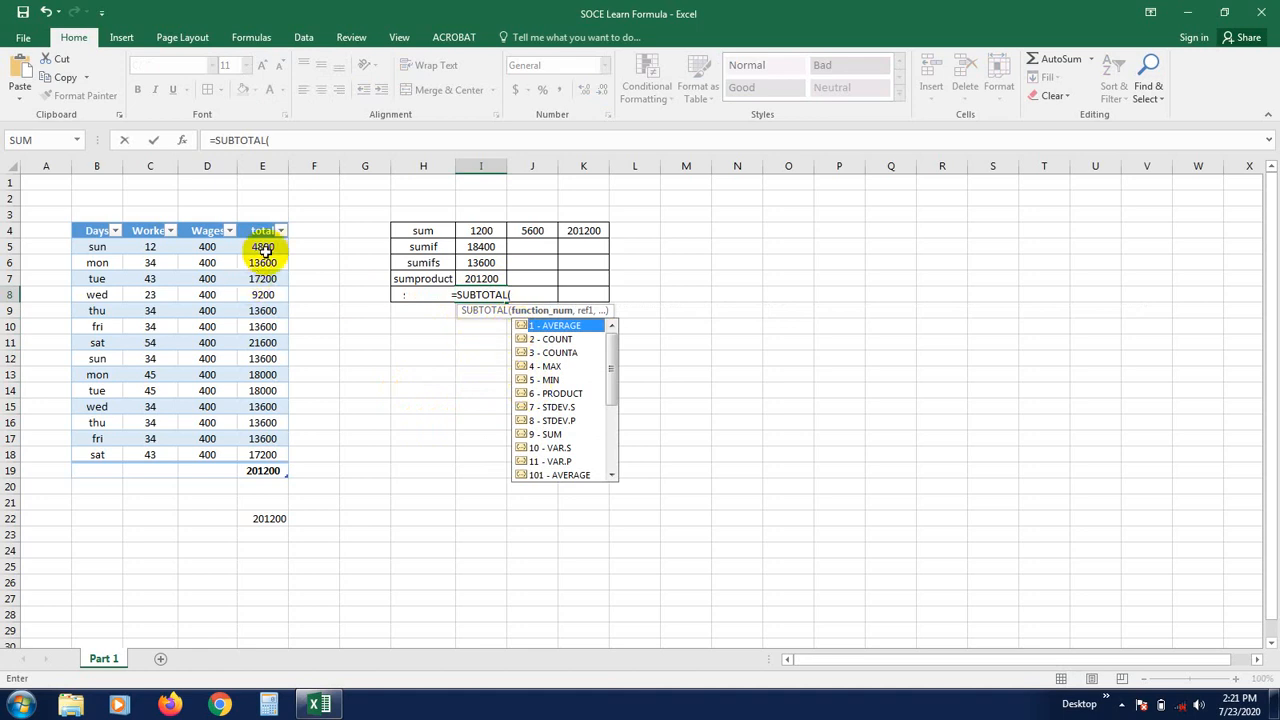
scroll(563, 410, down, 3)
scroll(563, 420, up, 3)
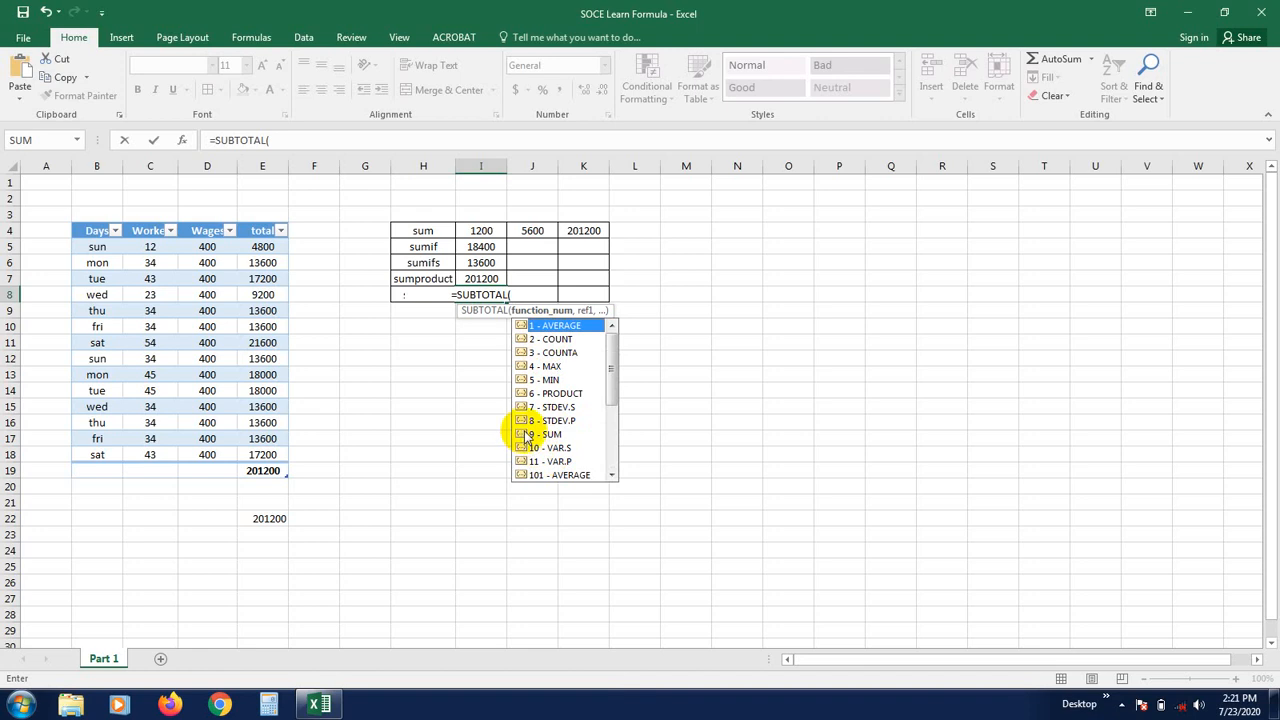
click(545, 435)
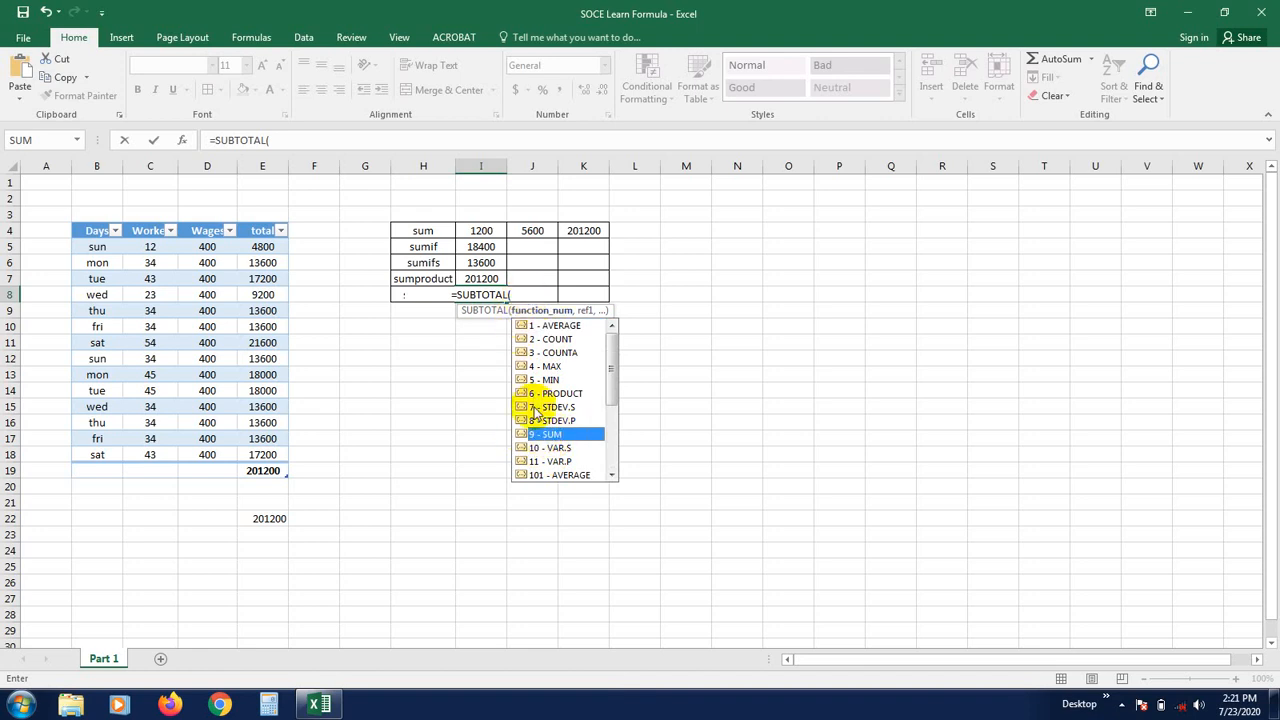
click(525, 296)
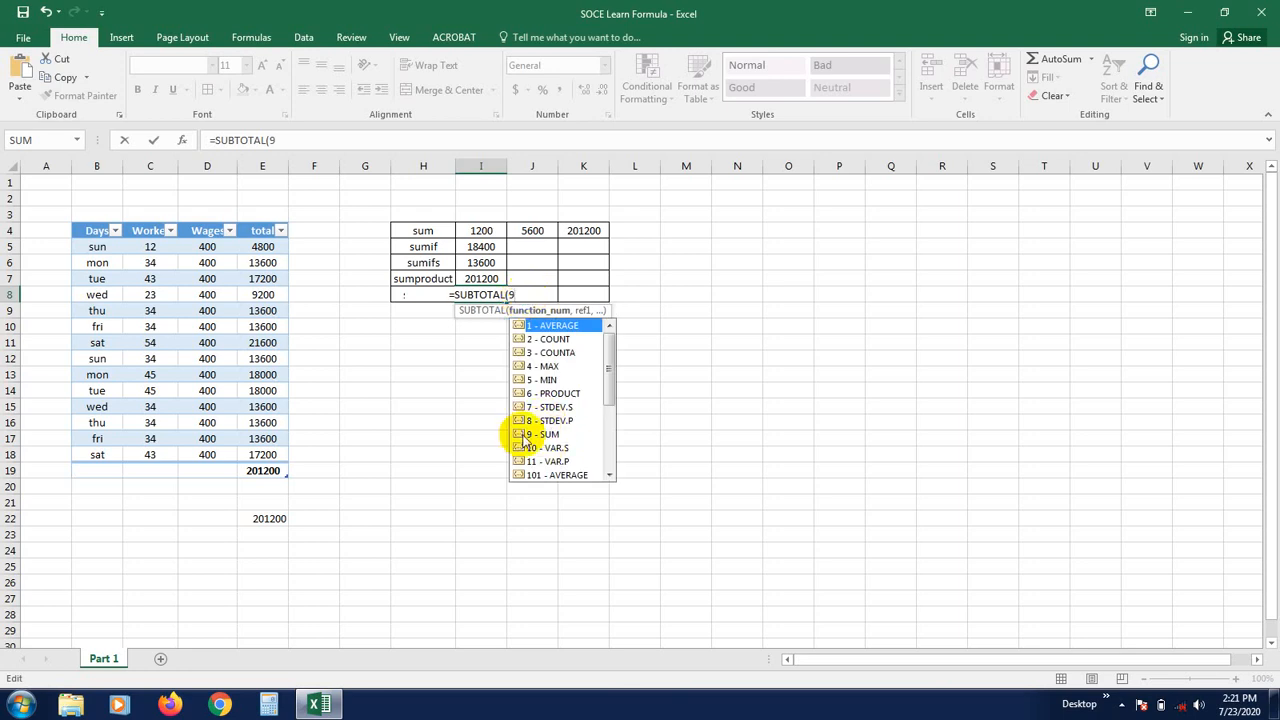
text(,)
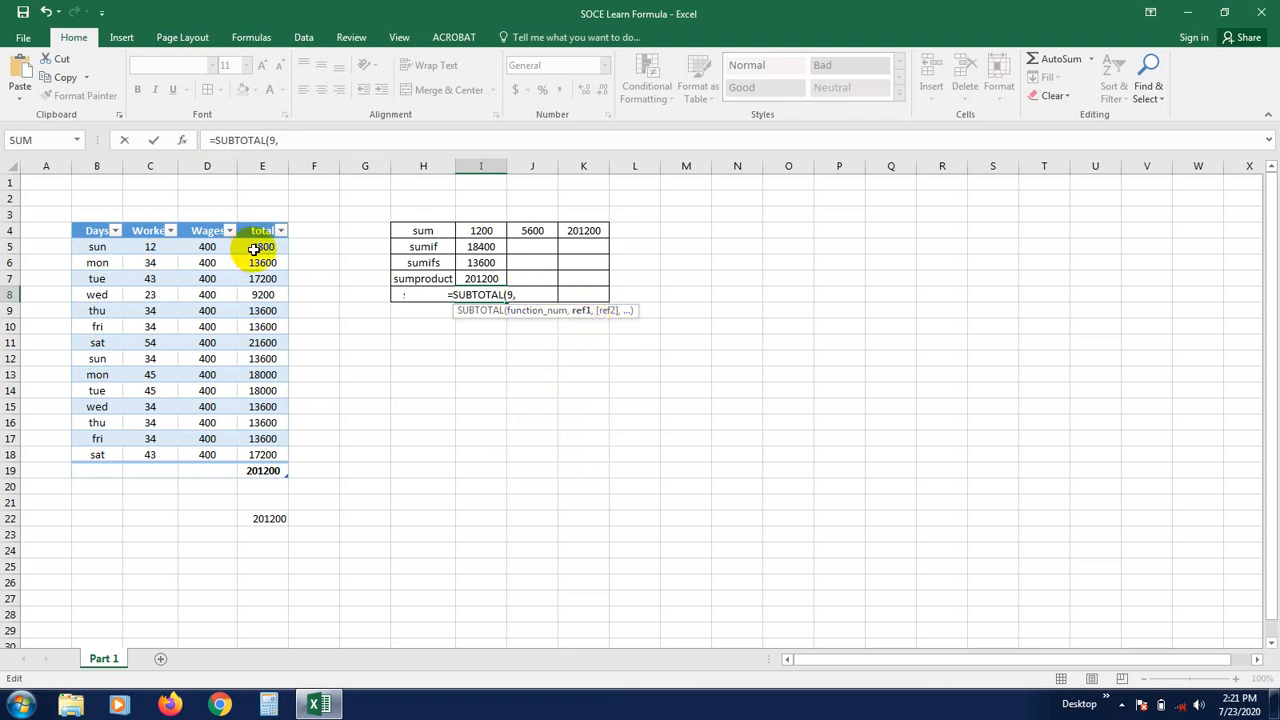
drag(254, 249, 260, 455)
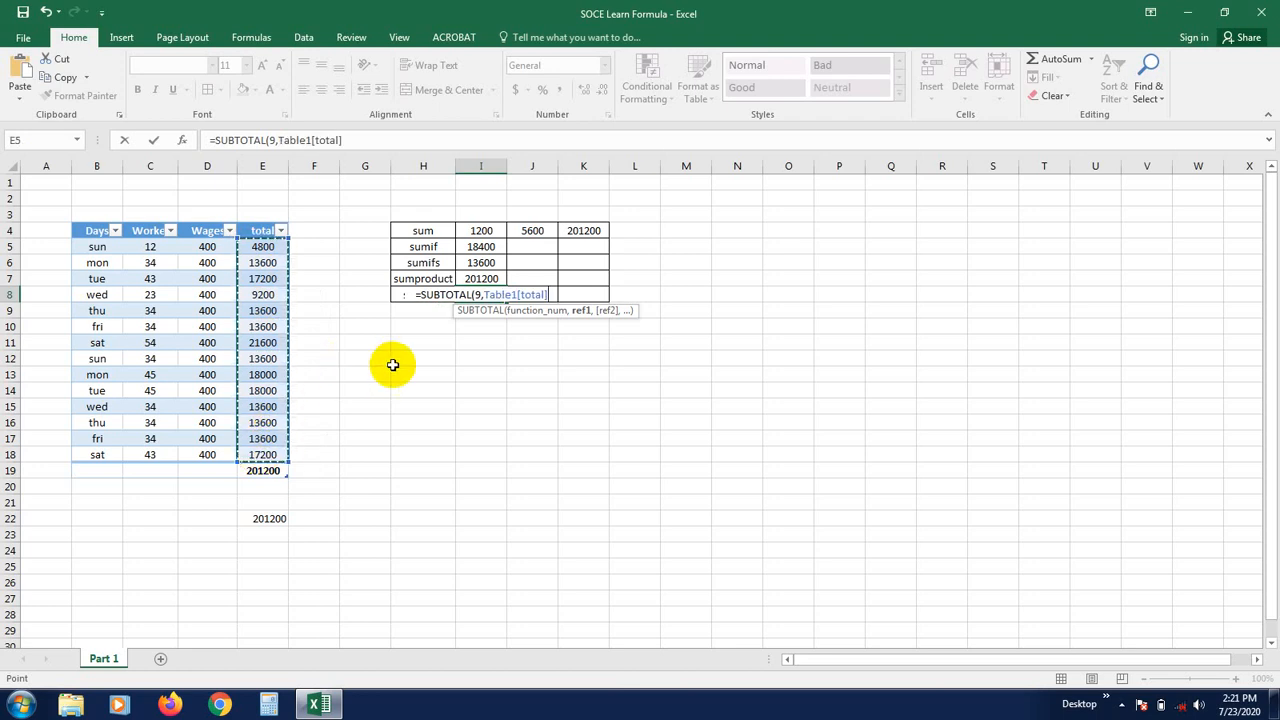
text())
key(Return)
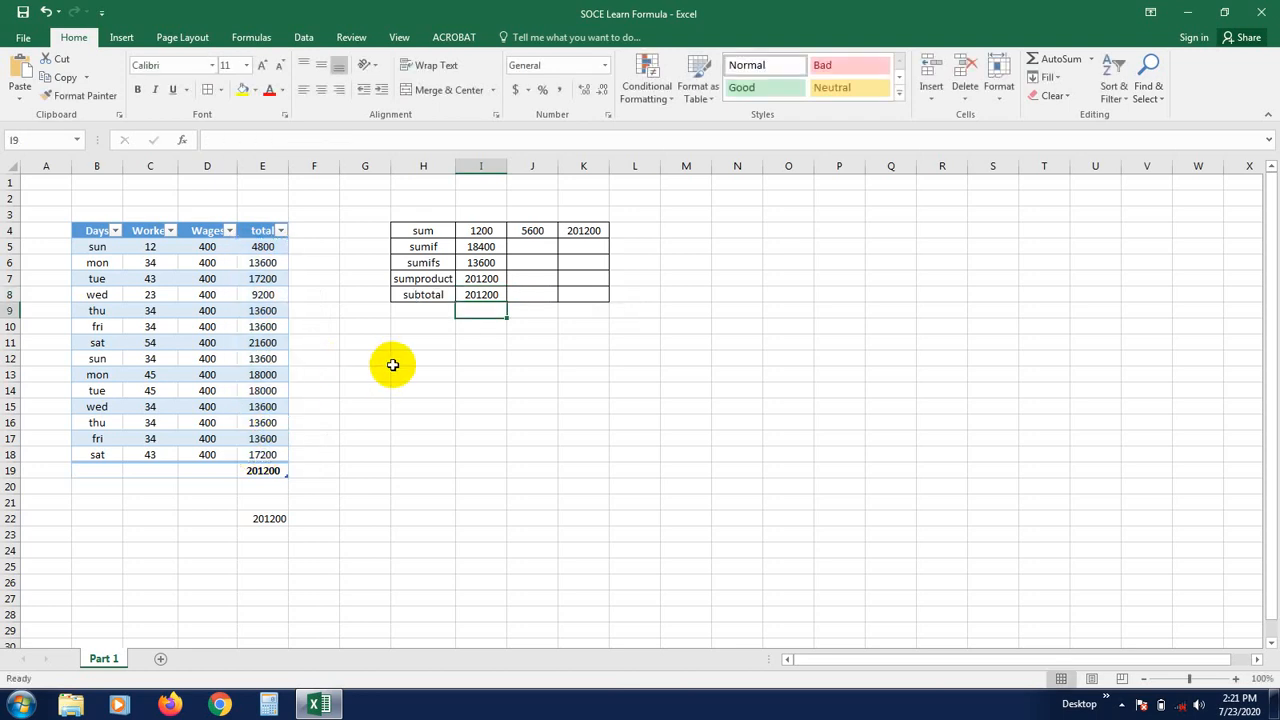
Compare the SUBTOTAL cell I8 with the SUMPRODUCT cell I7 and the table's total in cell E19
click(540, 426)
click(448, 359)
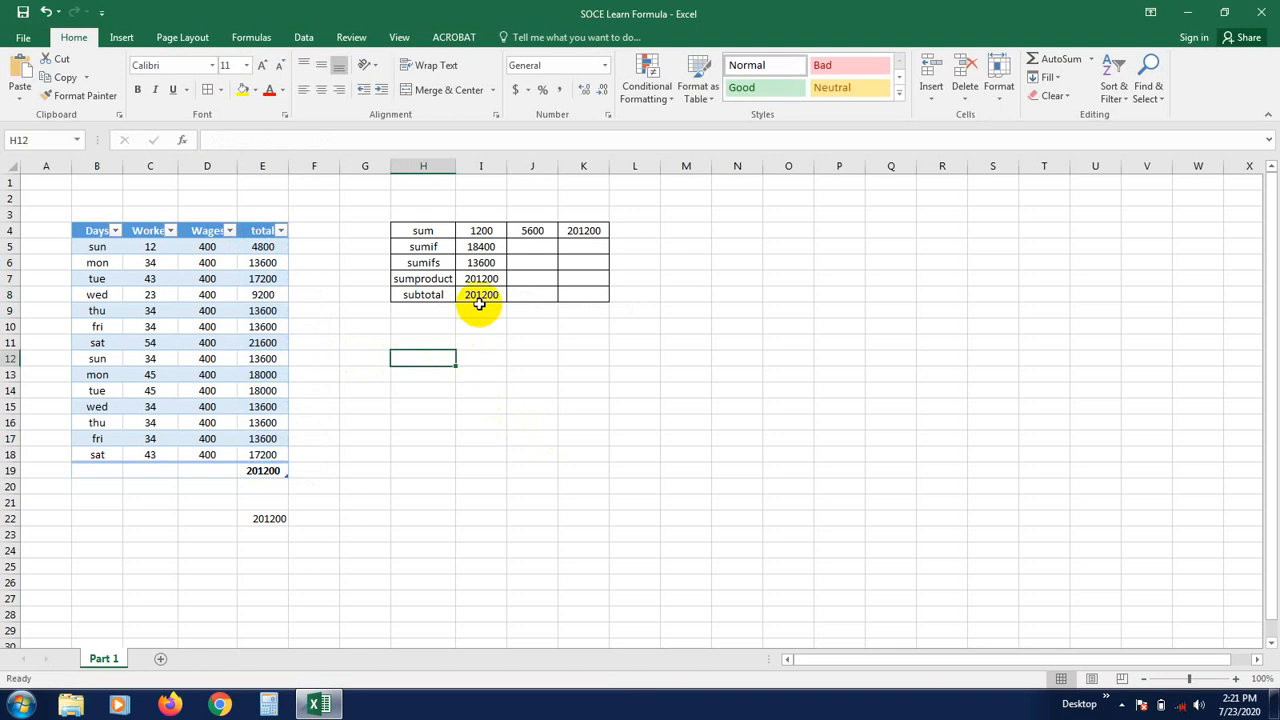
click(494, 279)
click(490, 341)
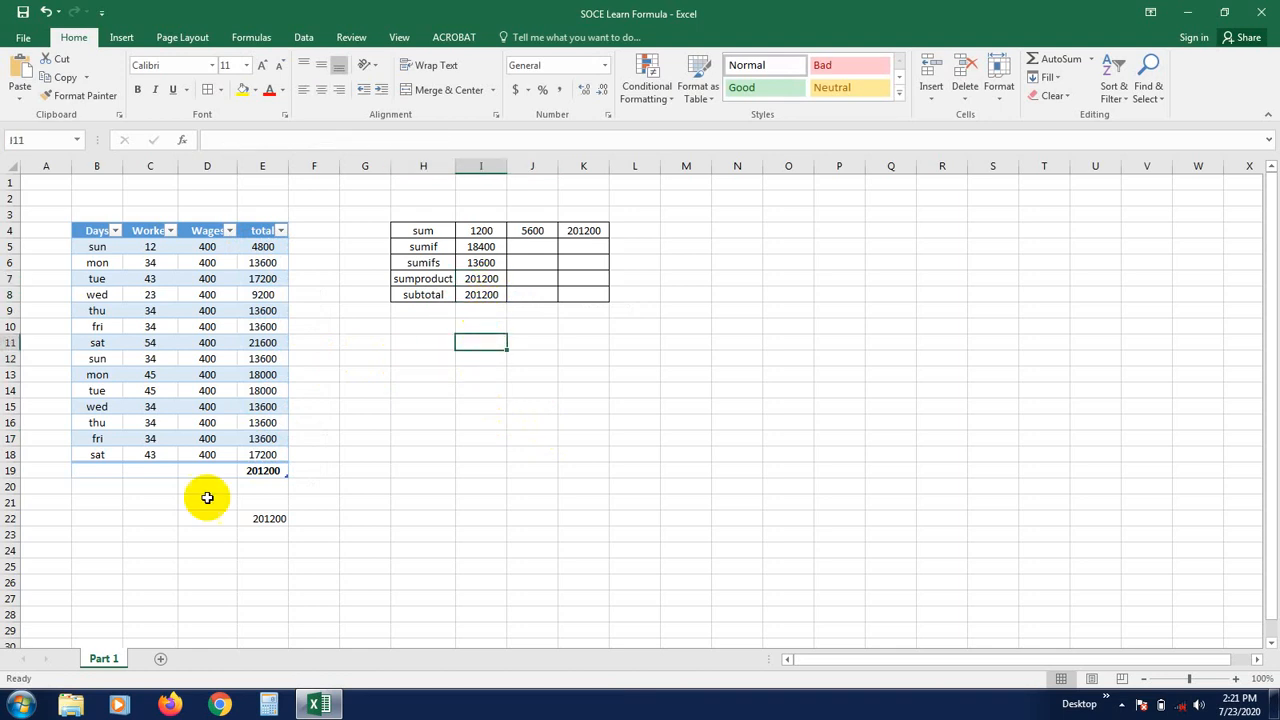
click(266, 476)
click(430, 355)
click(484, 291)
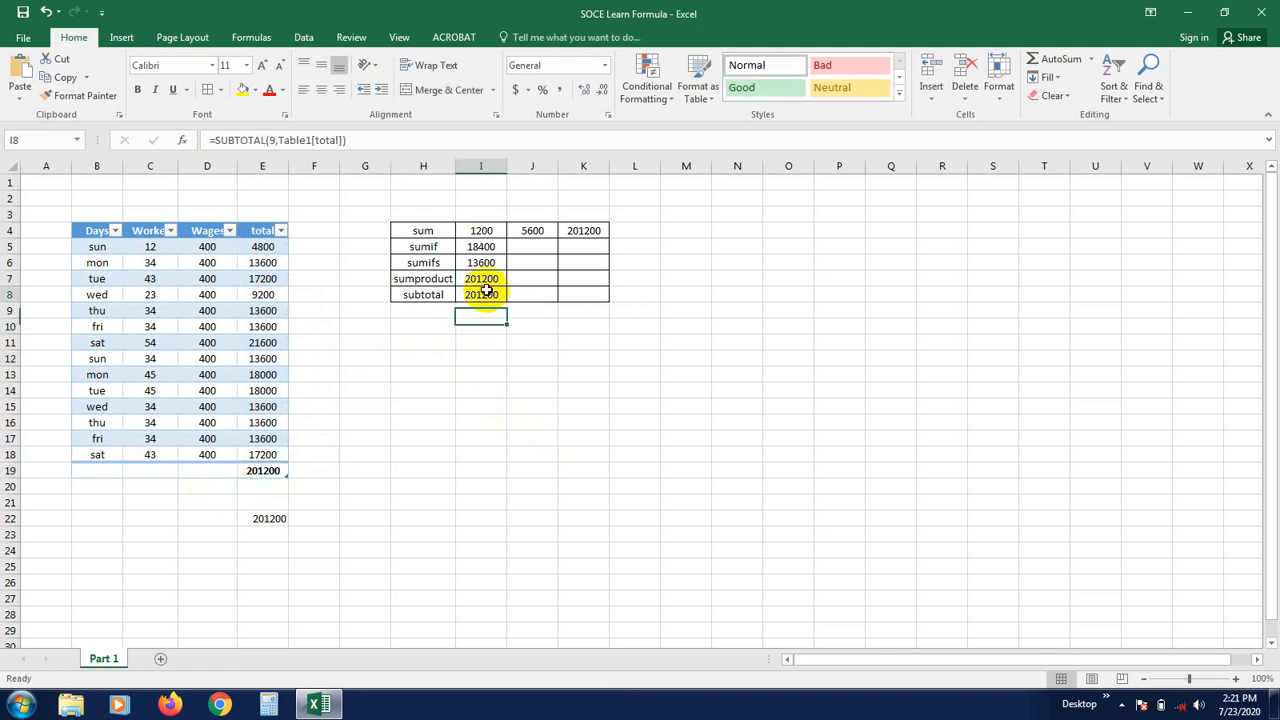
click(494, 279)
click(484, 294)
click(485, 278)
click(484, 294)
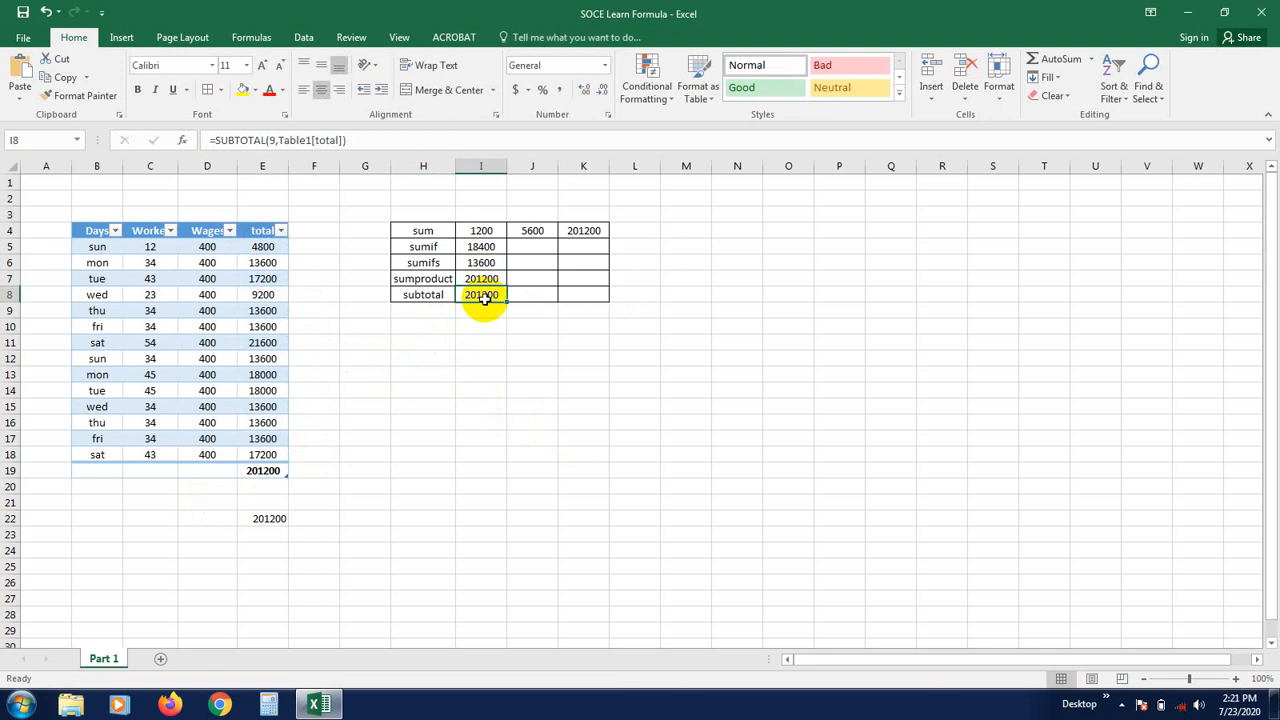
click(368, 404)
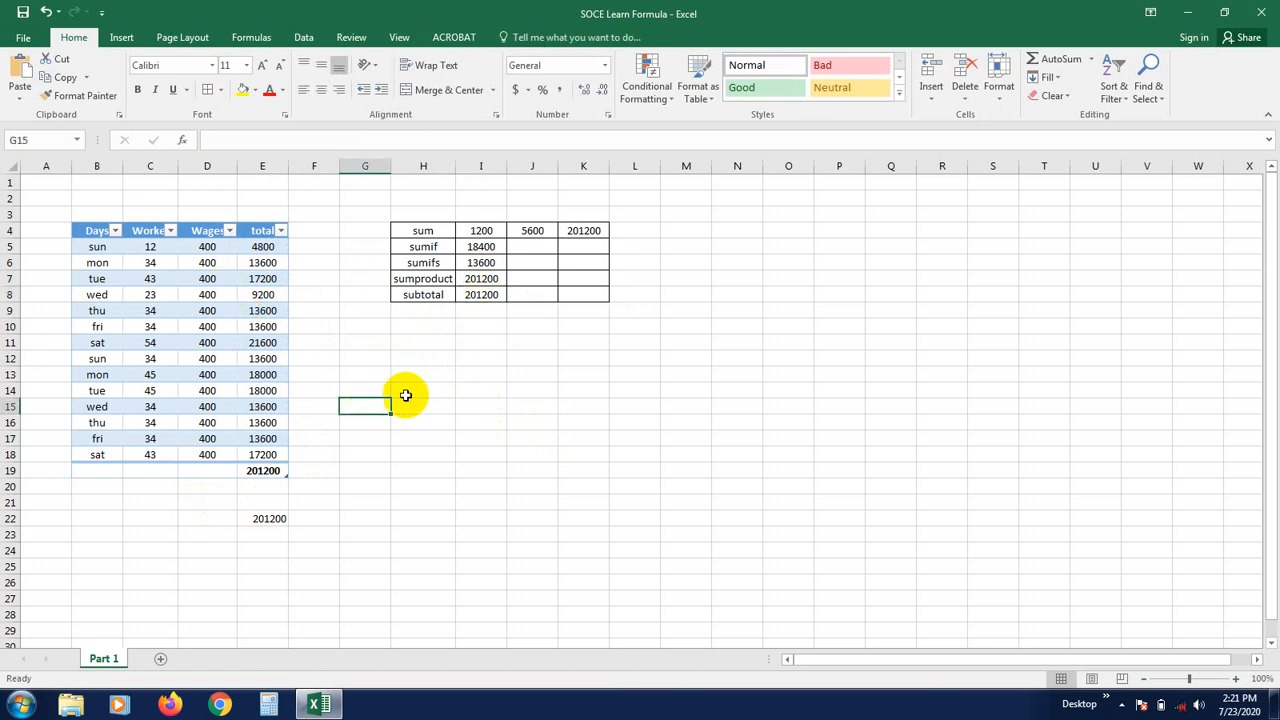
click(204, 36)
click(135, 40)
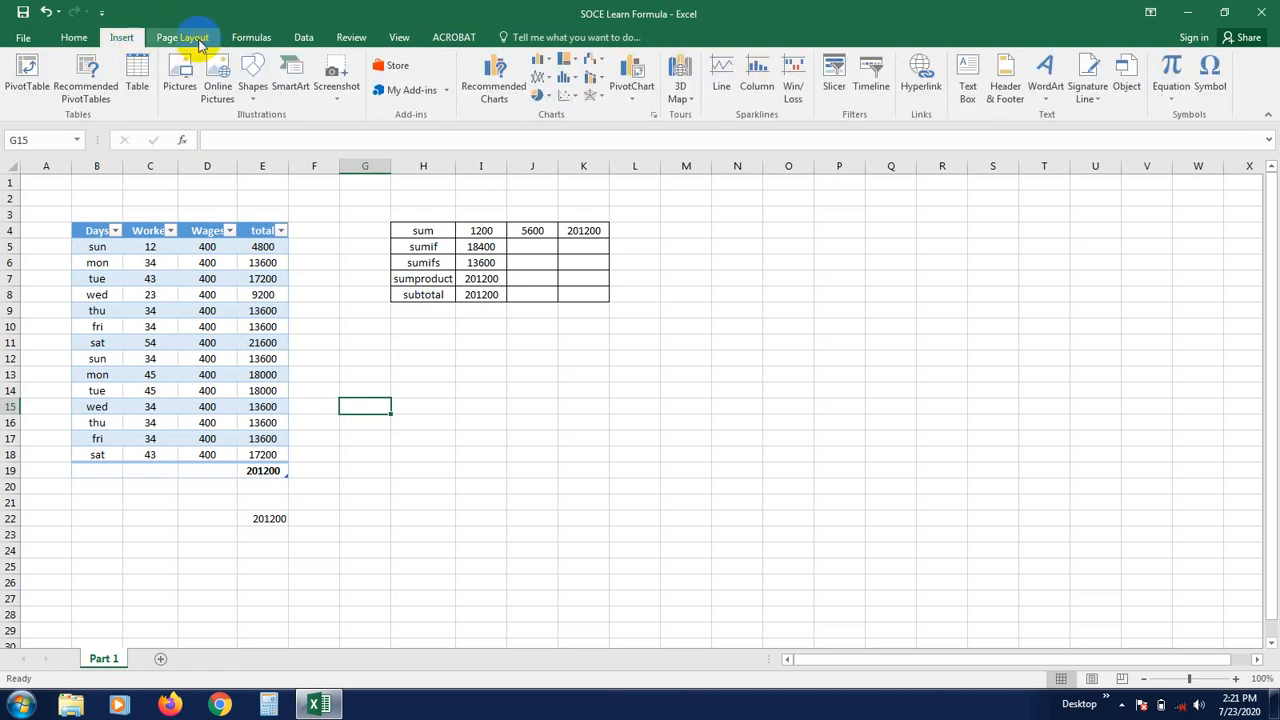
click(255, 38)
click(302, 38)
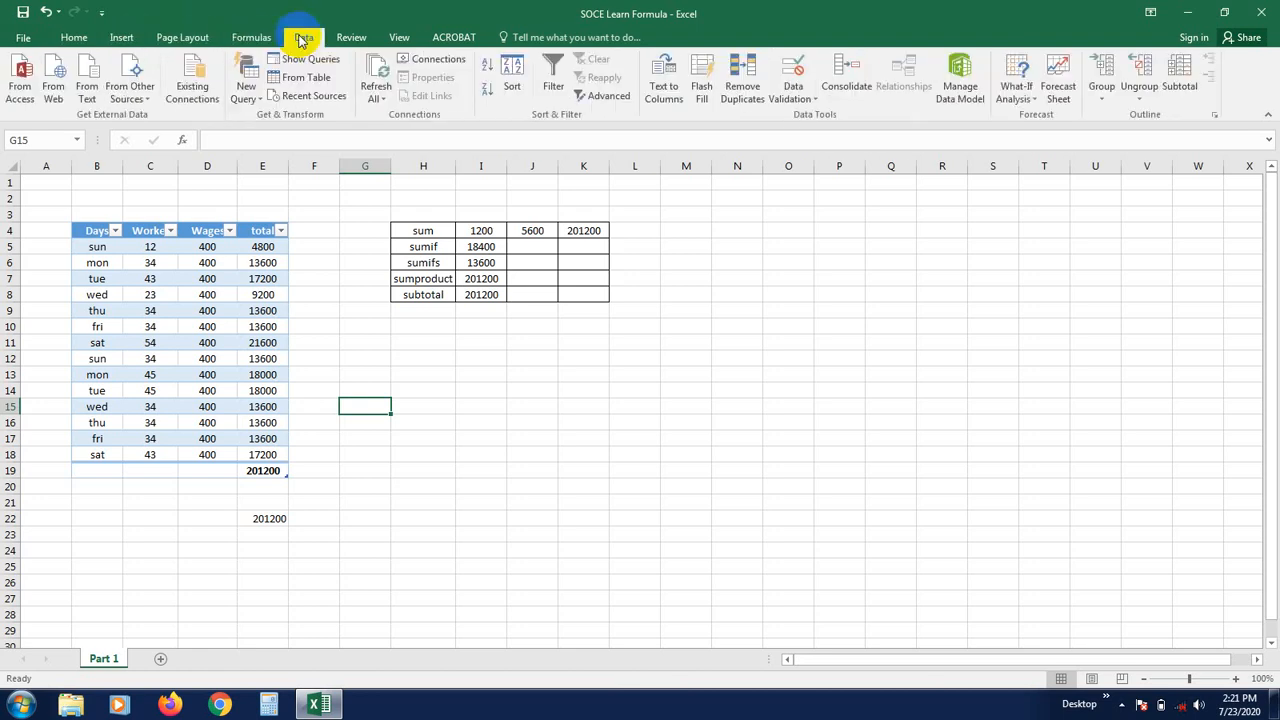
click(552, 80)
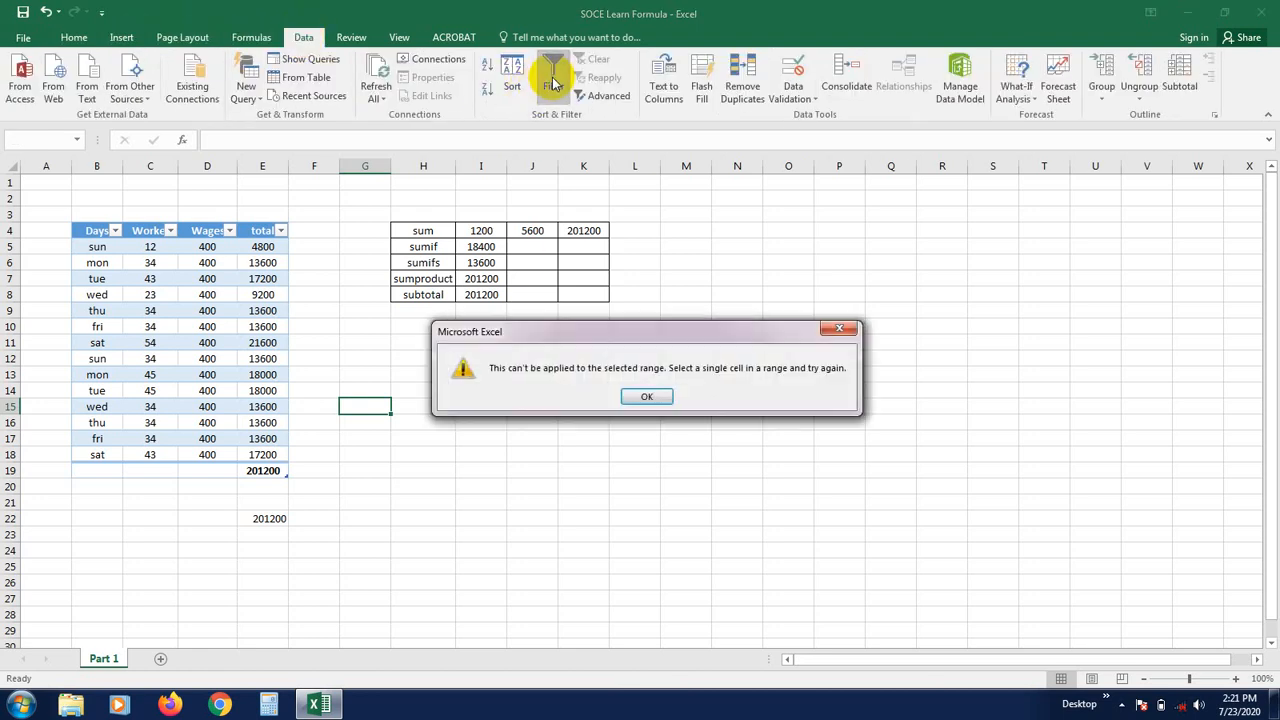
click(648, 396)
Turn the filter of the wages table off and on again
click(188, 262)
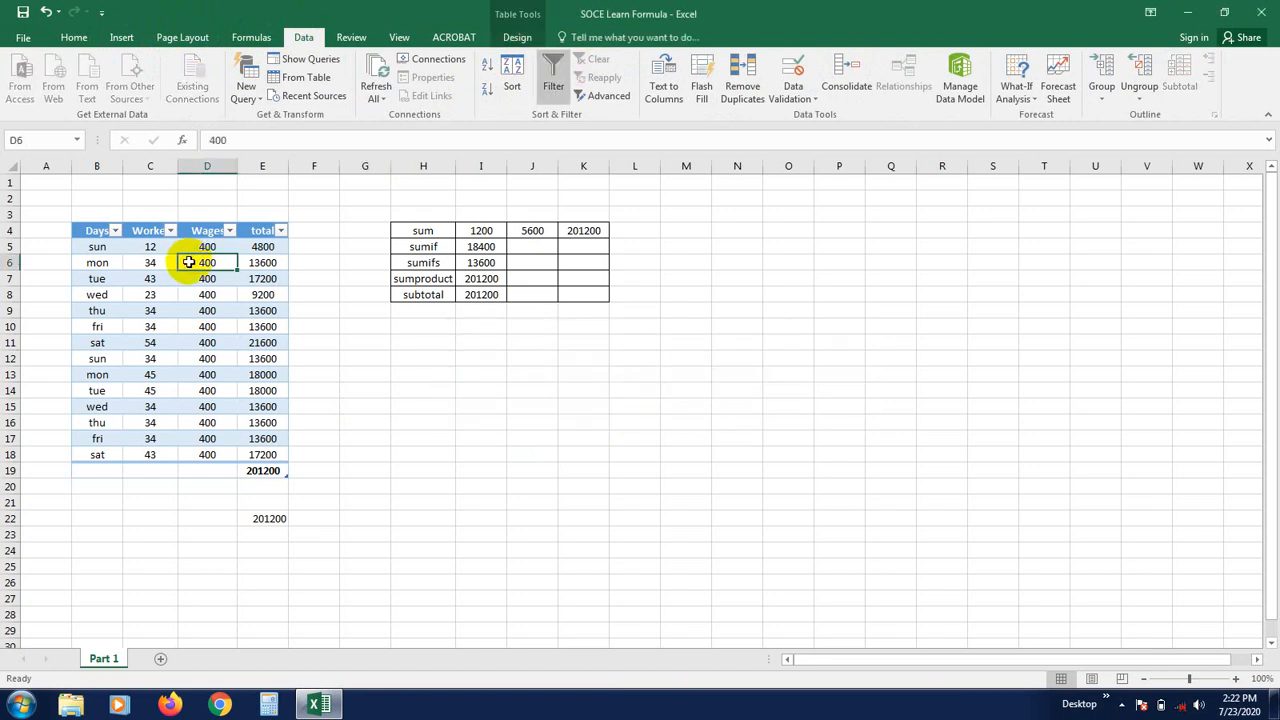
click(557, 68)
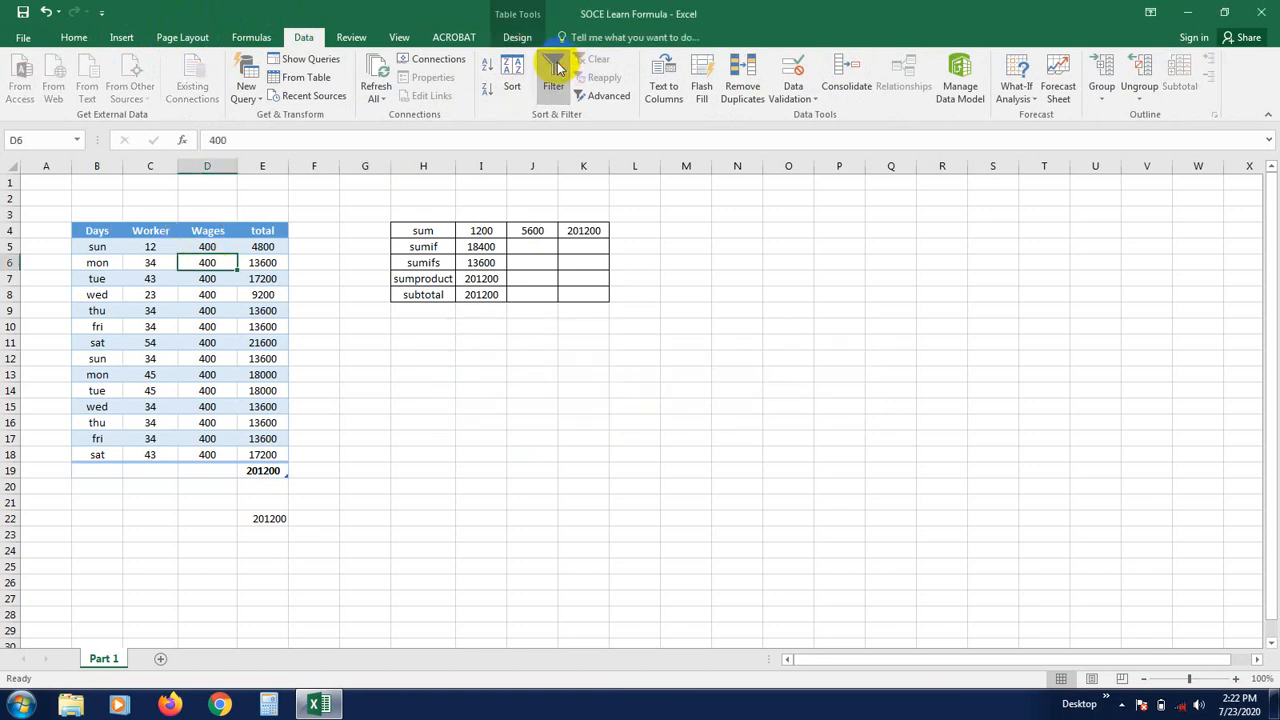
click(480, 437)
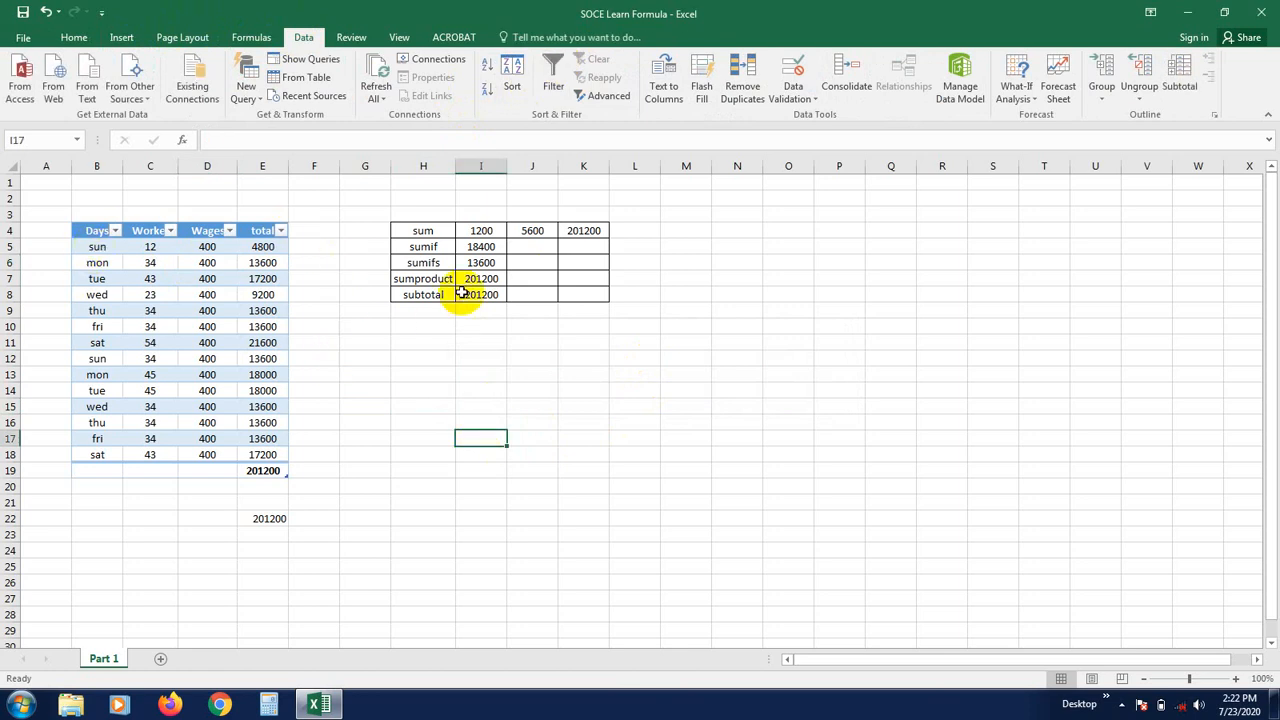
click(488, 388)
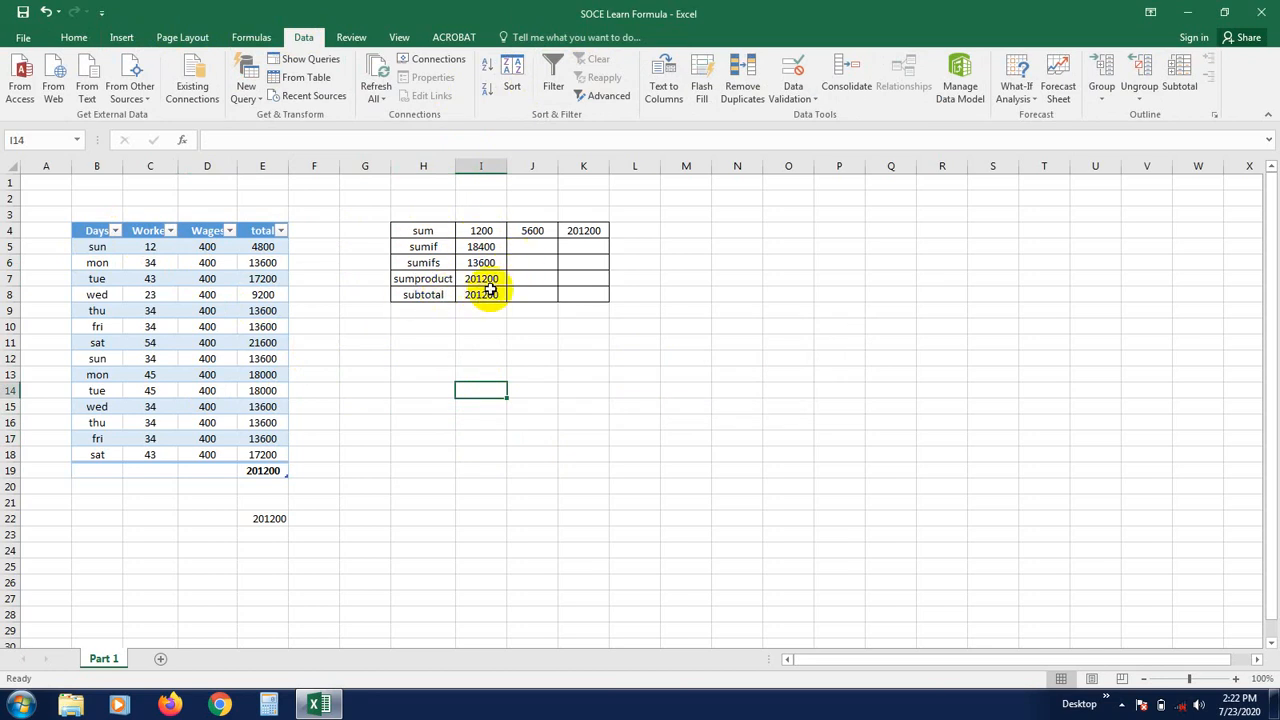
click(380, 372)
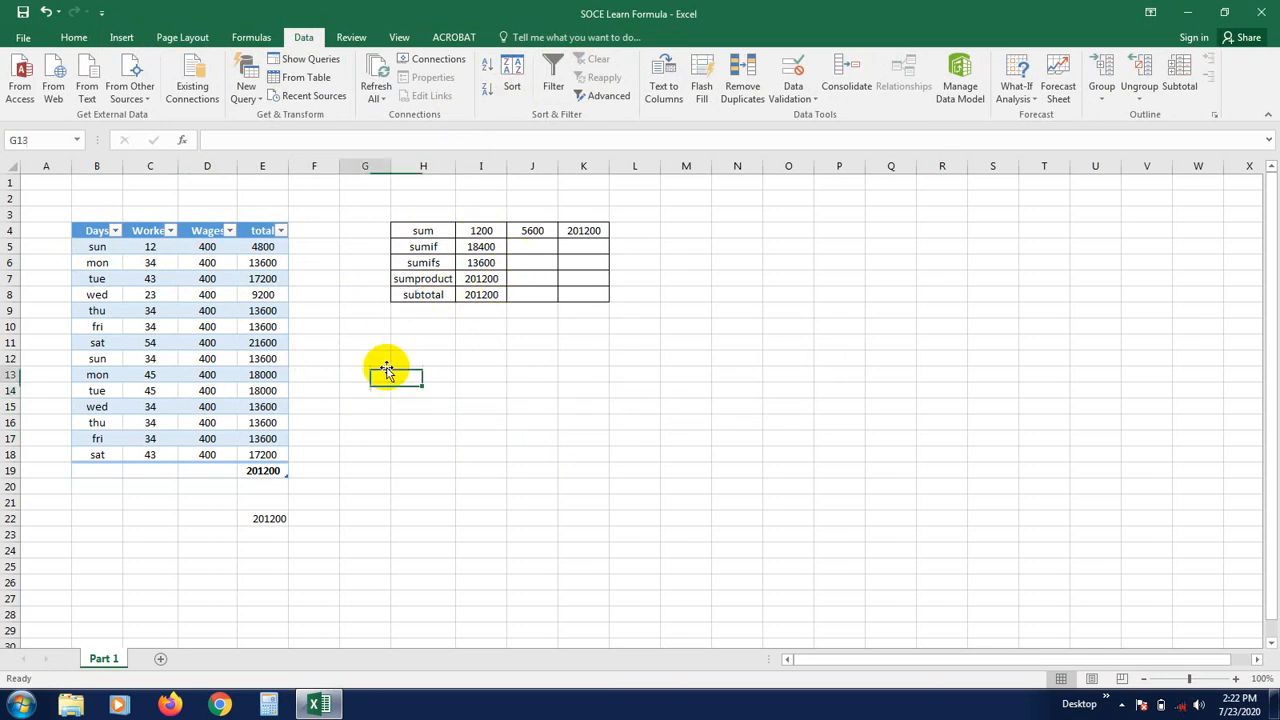
Filter the table's Days column to hide the fri rows
click(115, 231)
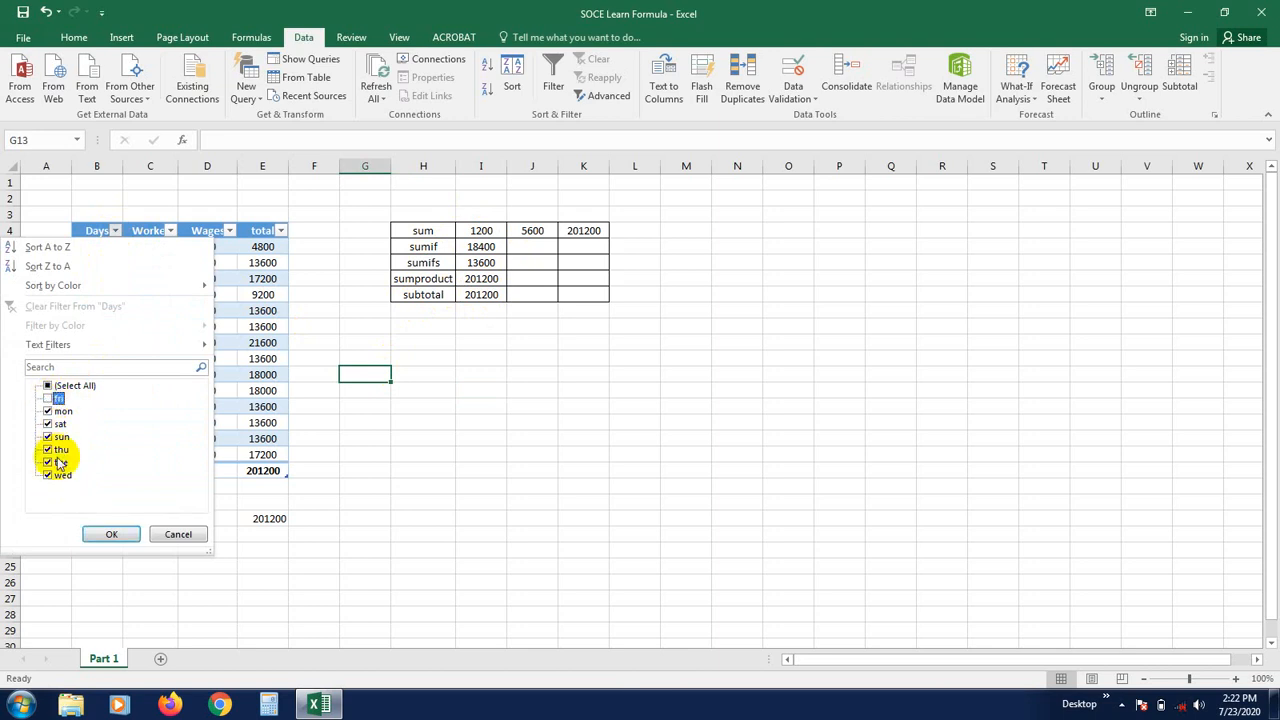
click(109, 533)
click(314, 500)
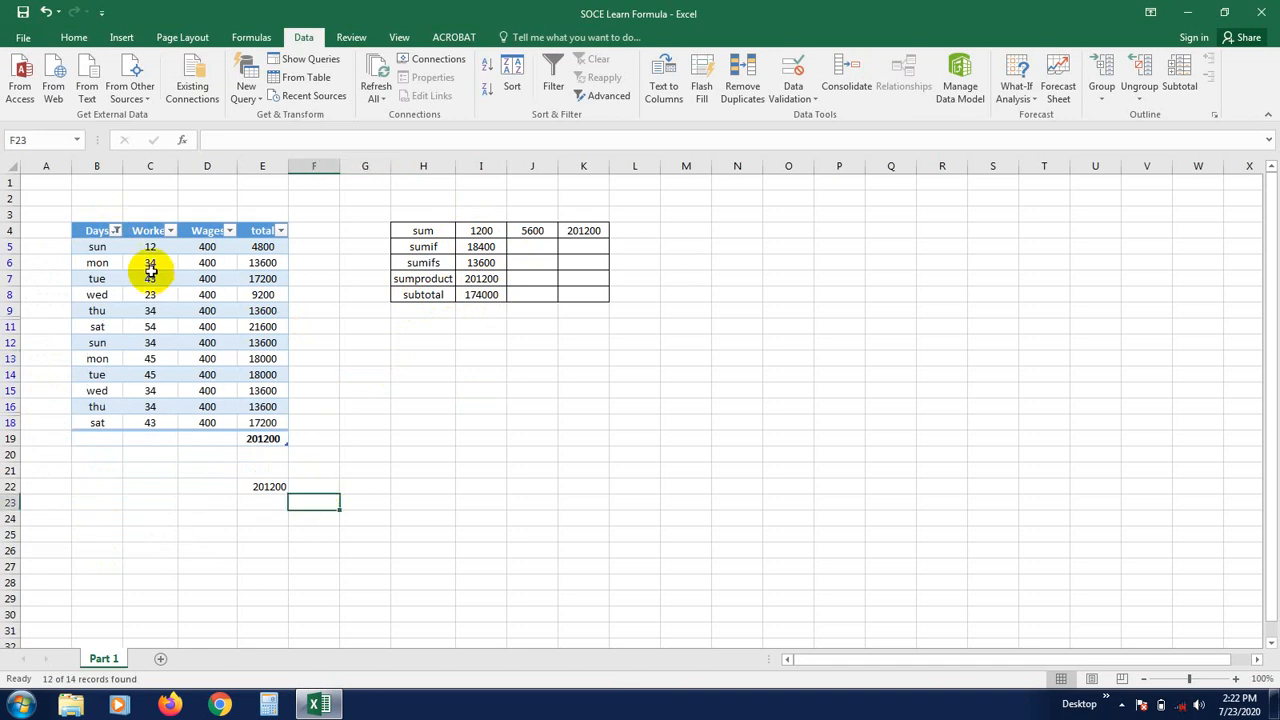
Compare the SUMIF, SUMIFS and SUMPRODUCT cells I5 to I7 with the SUBTOTAL cell I8 while the fri rows are filtered out
click(470, 422)
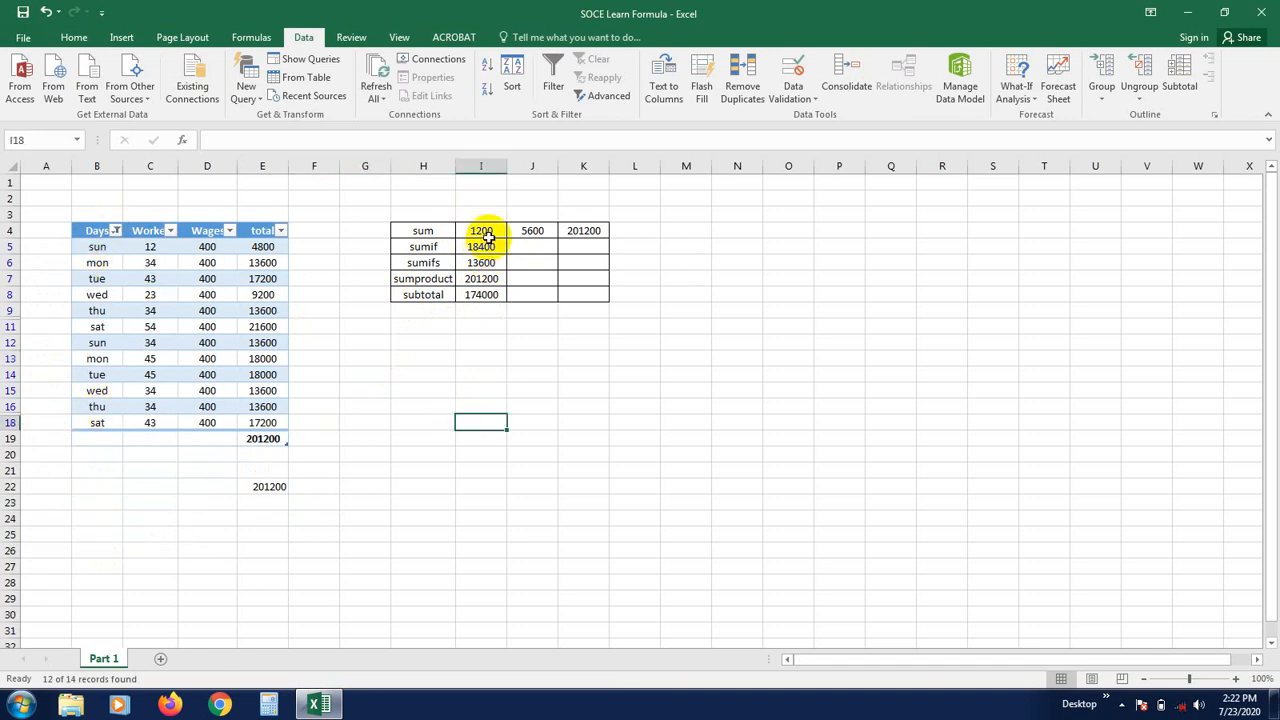
click(480, 246)
click(482, 262)
click(484, 278)
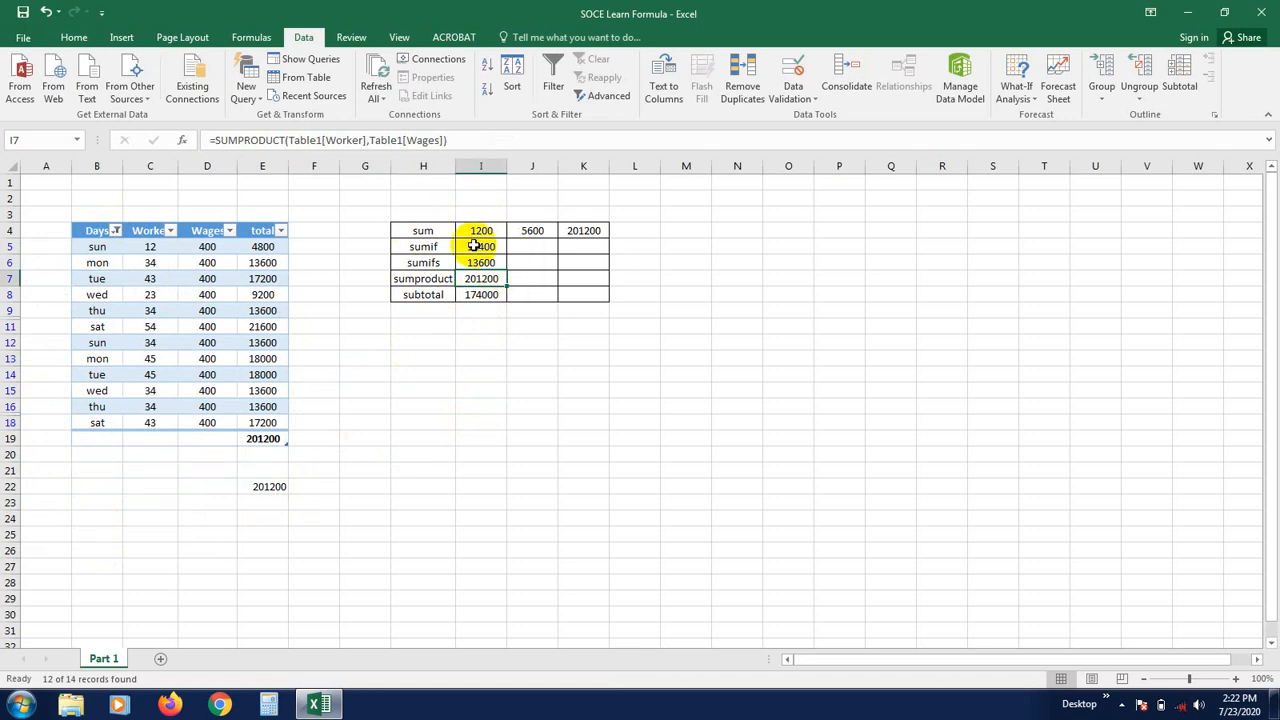
click(482, 388)
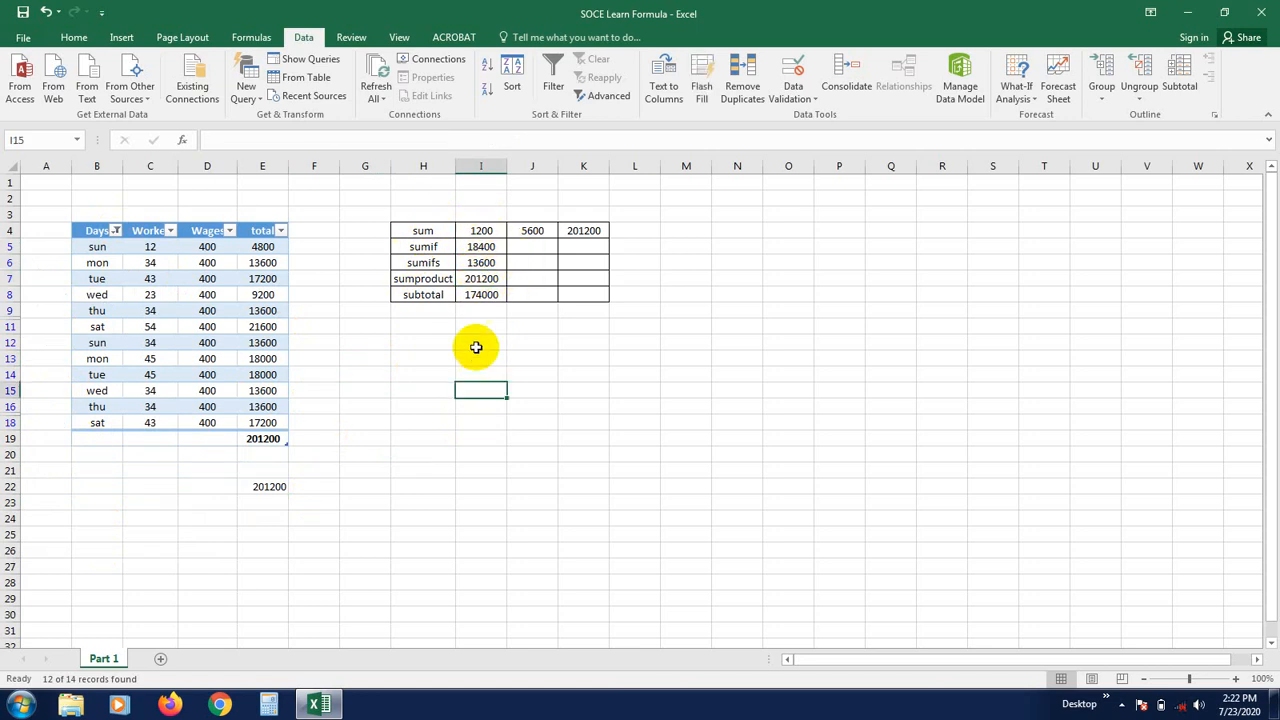
click(480, 295)
click(474, 364)
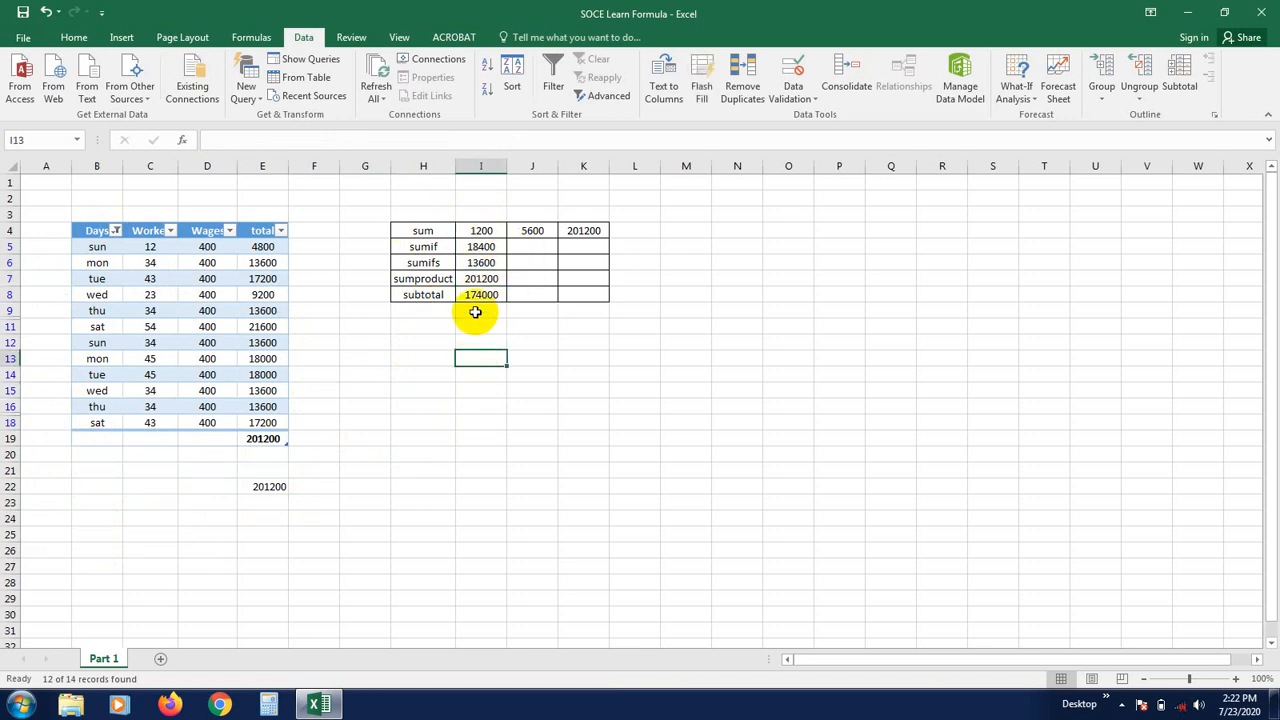
click(478, 296)
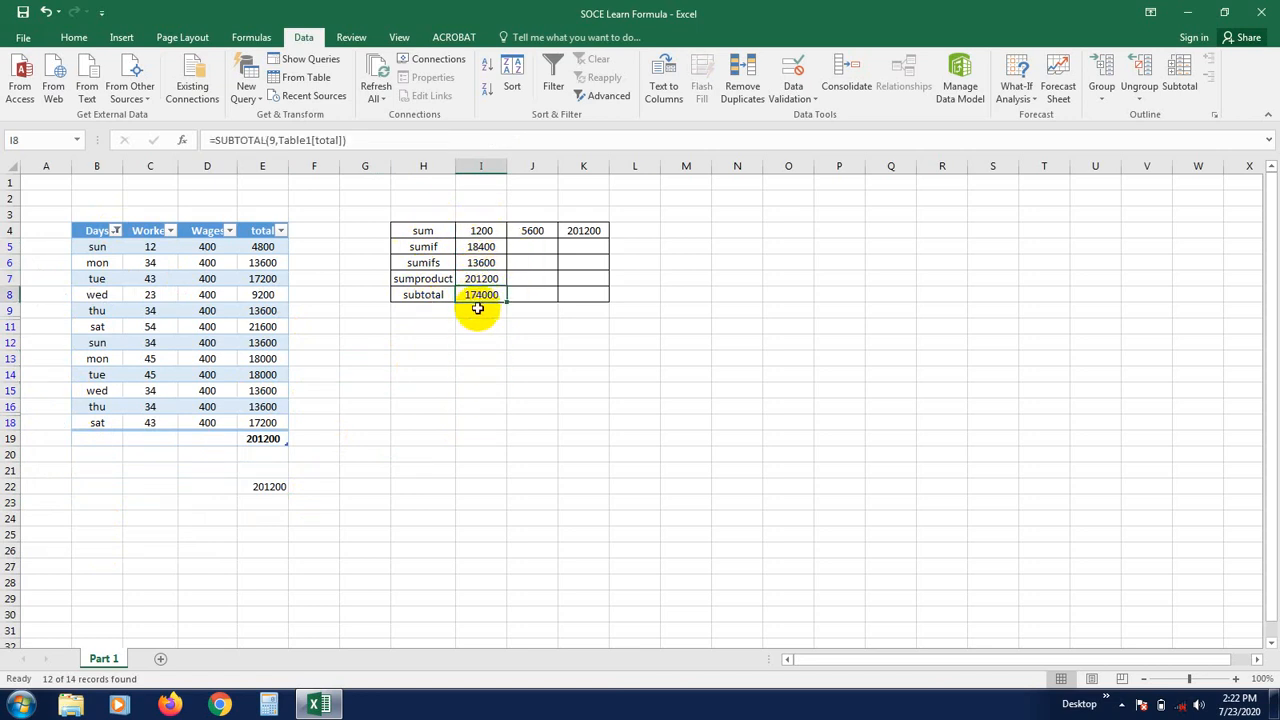
click(472, 364)
click(486, 294)
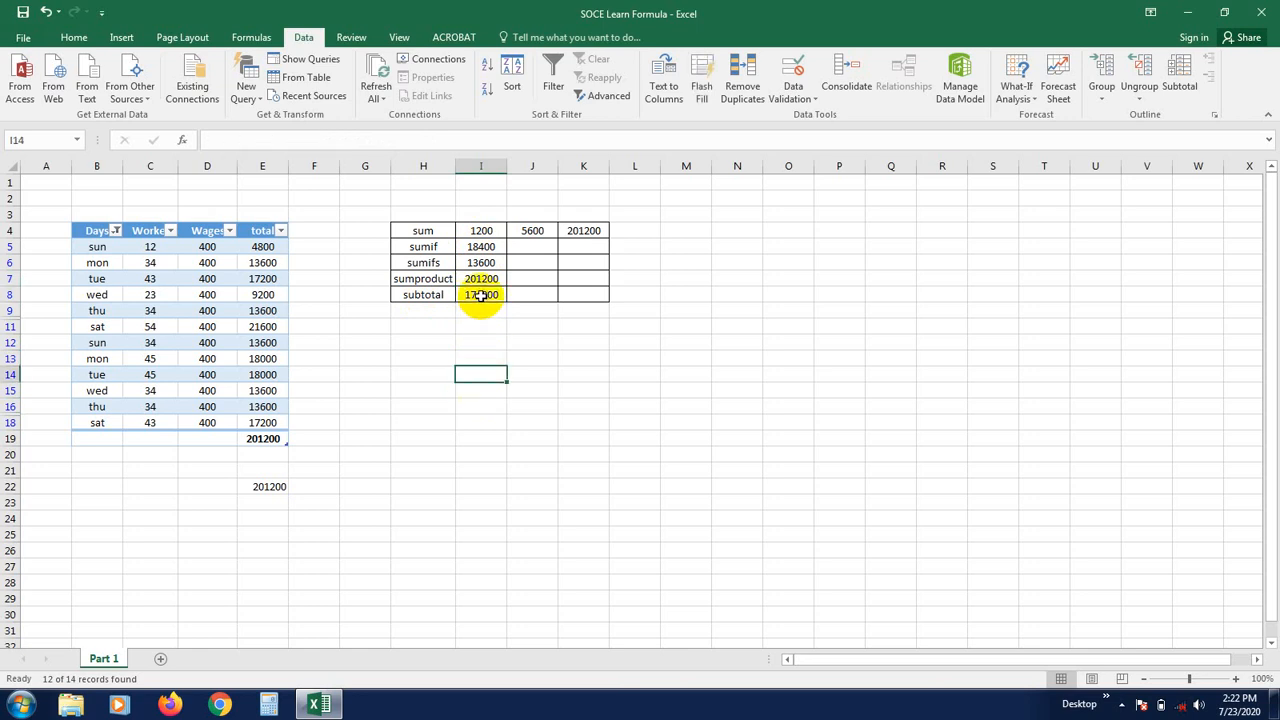
click(489, 364)
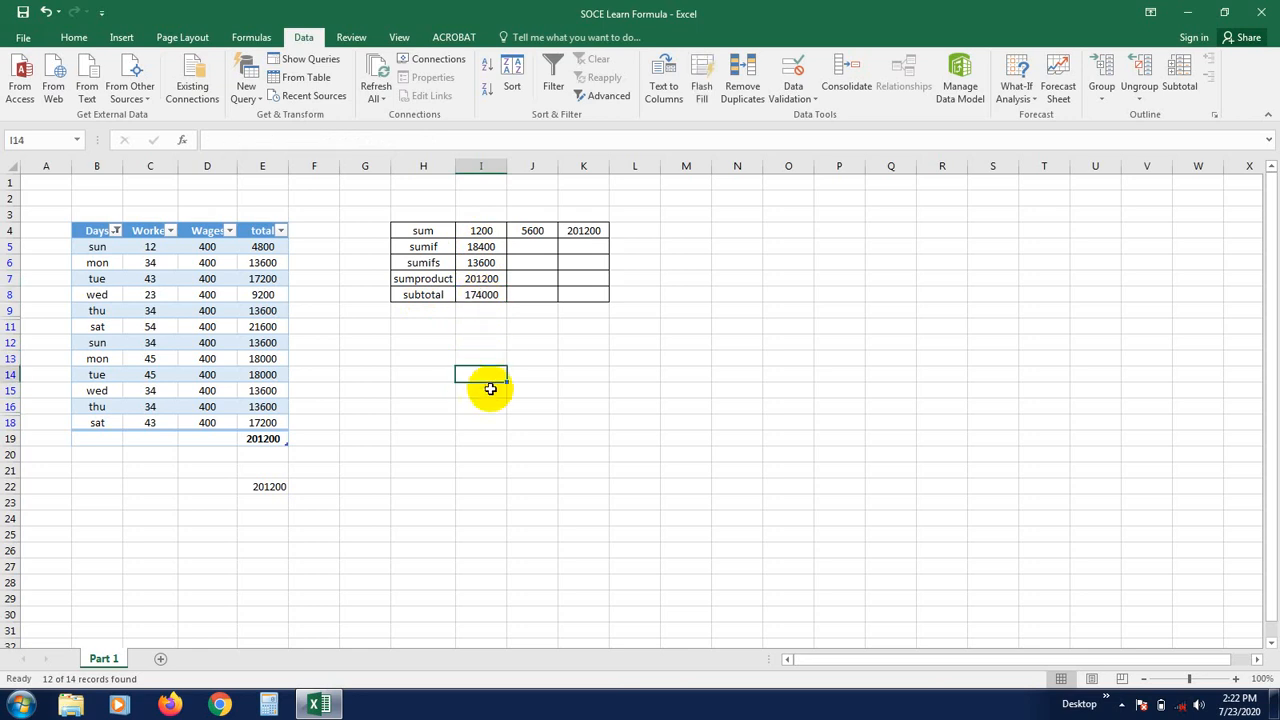
Filter the table's Days column to hide thu, tue and wed while showing fri, mon, sat and sun
click(116, 231)
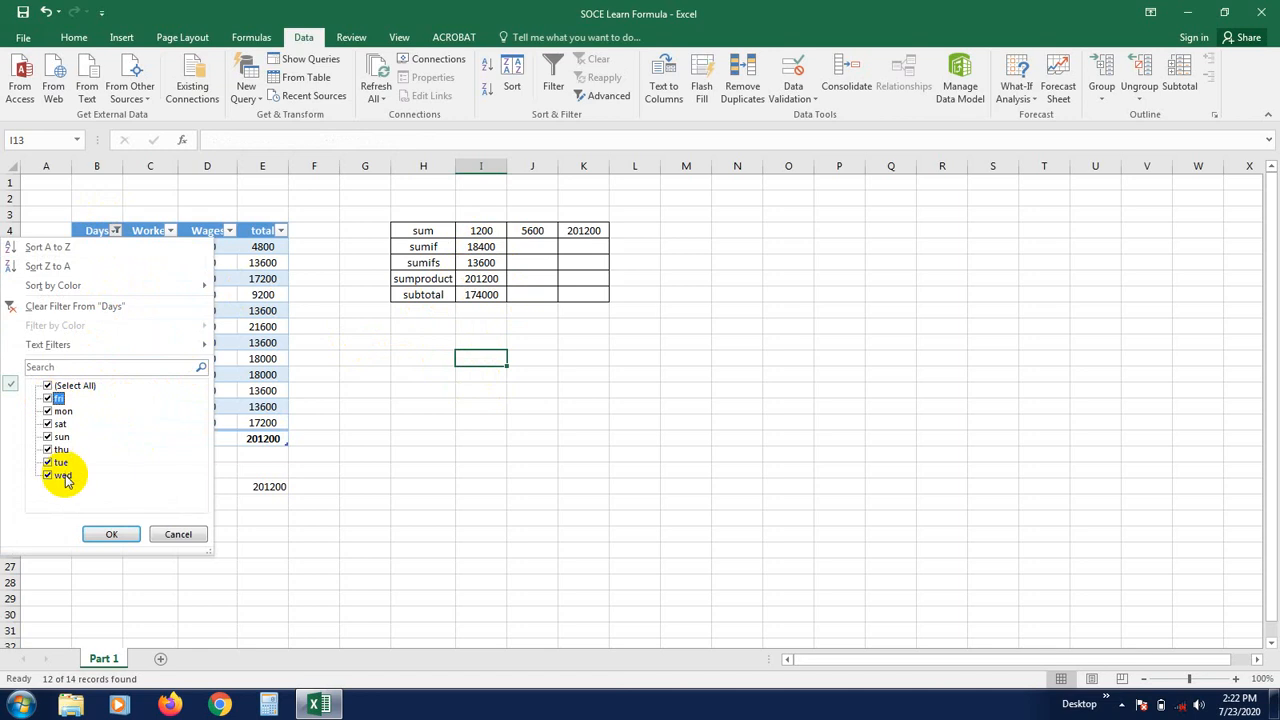
click(46, 450)
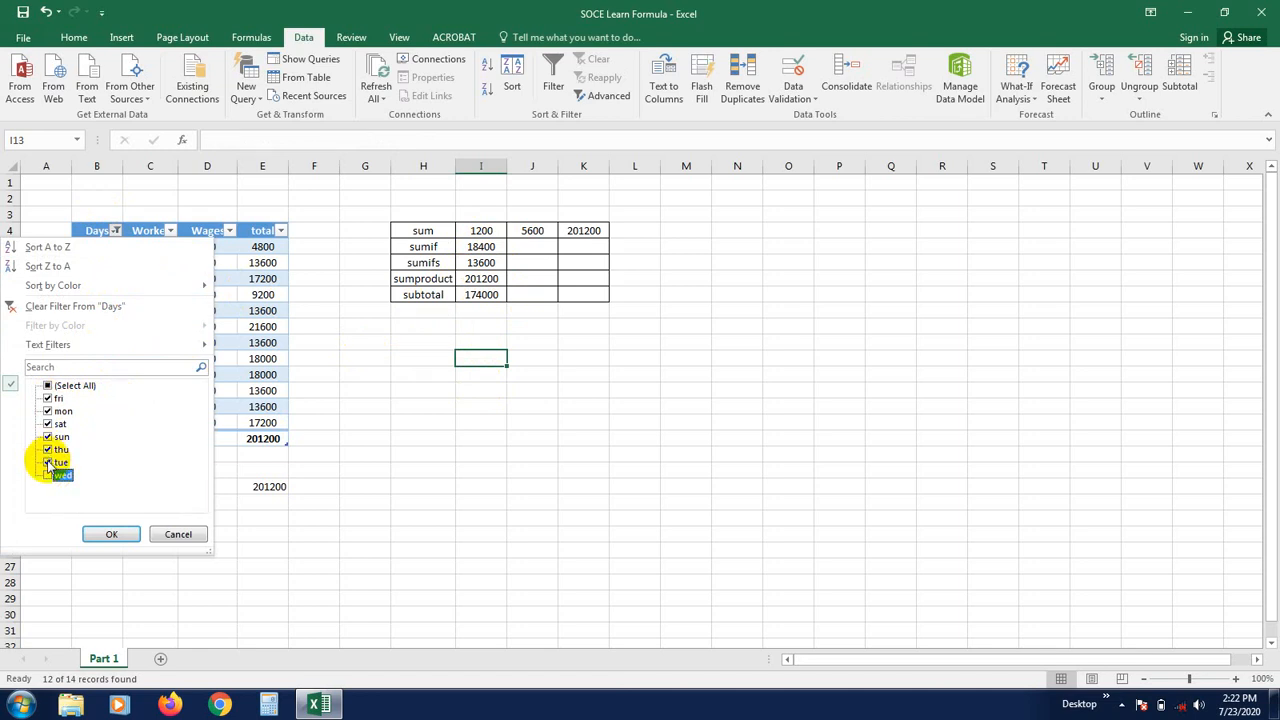
click(47, 450)
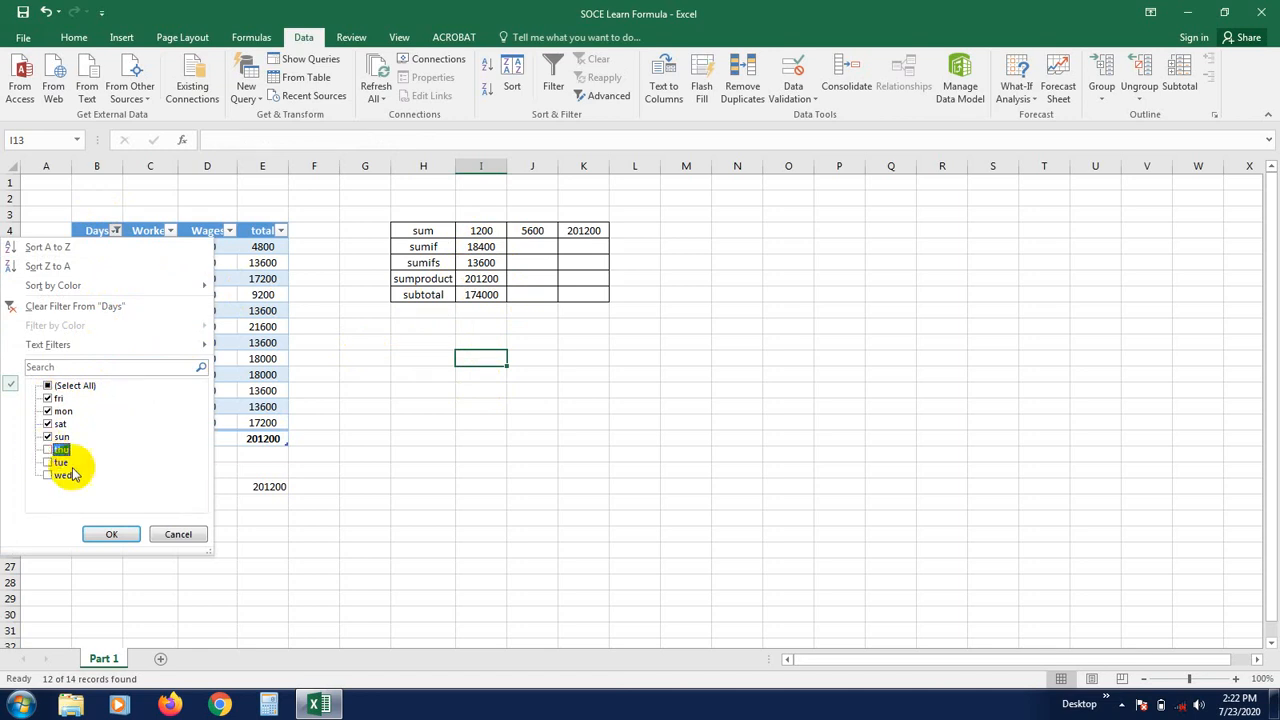
click(111, 534)
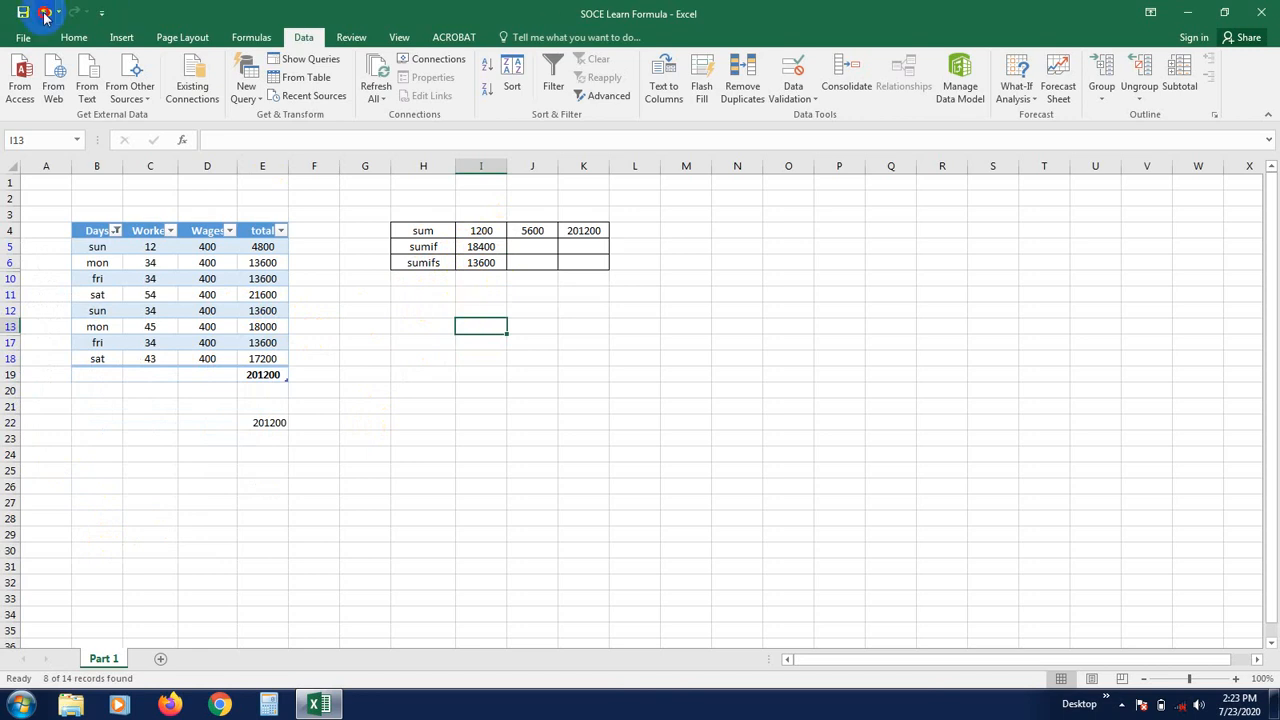
Show all days again in the Days column filter by including thu, tue and wed
click(127, 230)
click(116, 231)
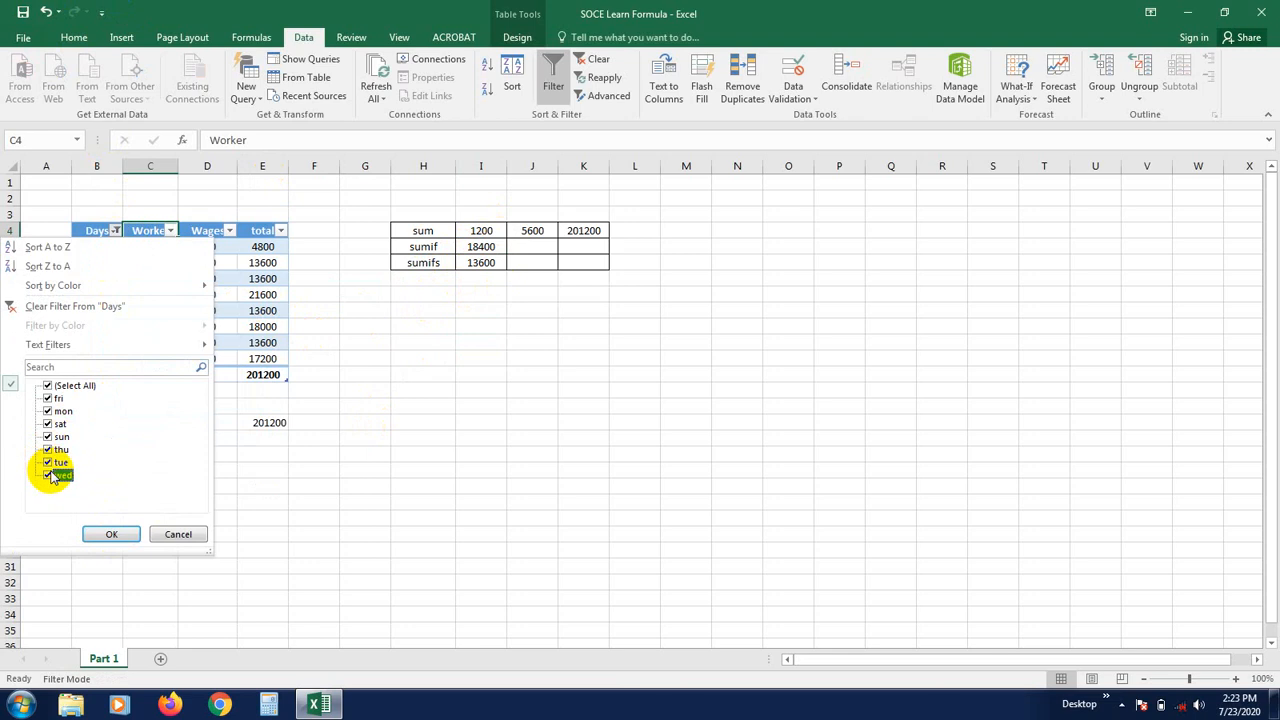
click(104, 532)
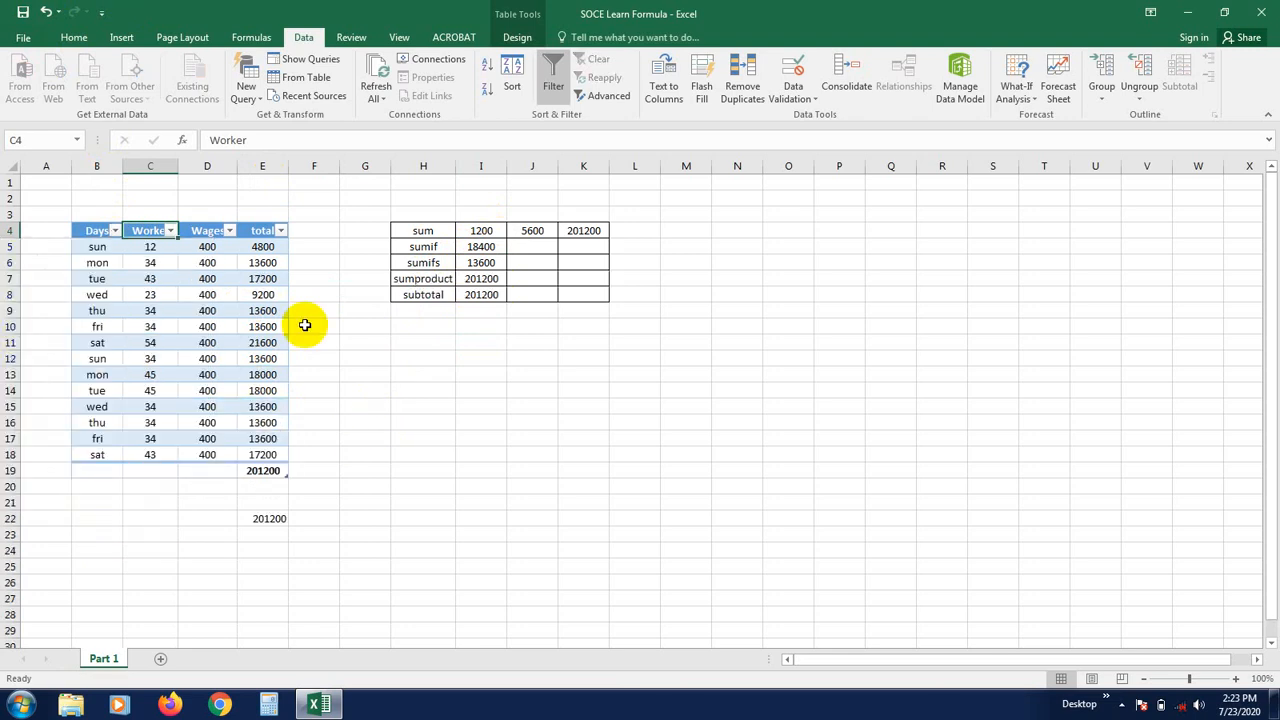
Examine which sheet rows the wages table shares with the summary block in columns H to K, especially rows 6 to 8 and 10
click(10, 262)
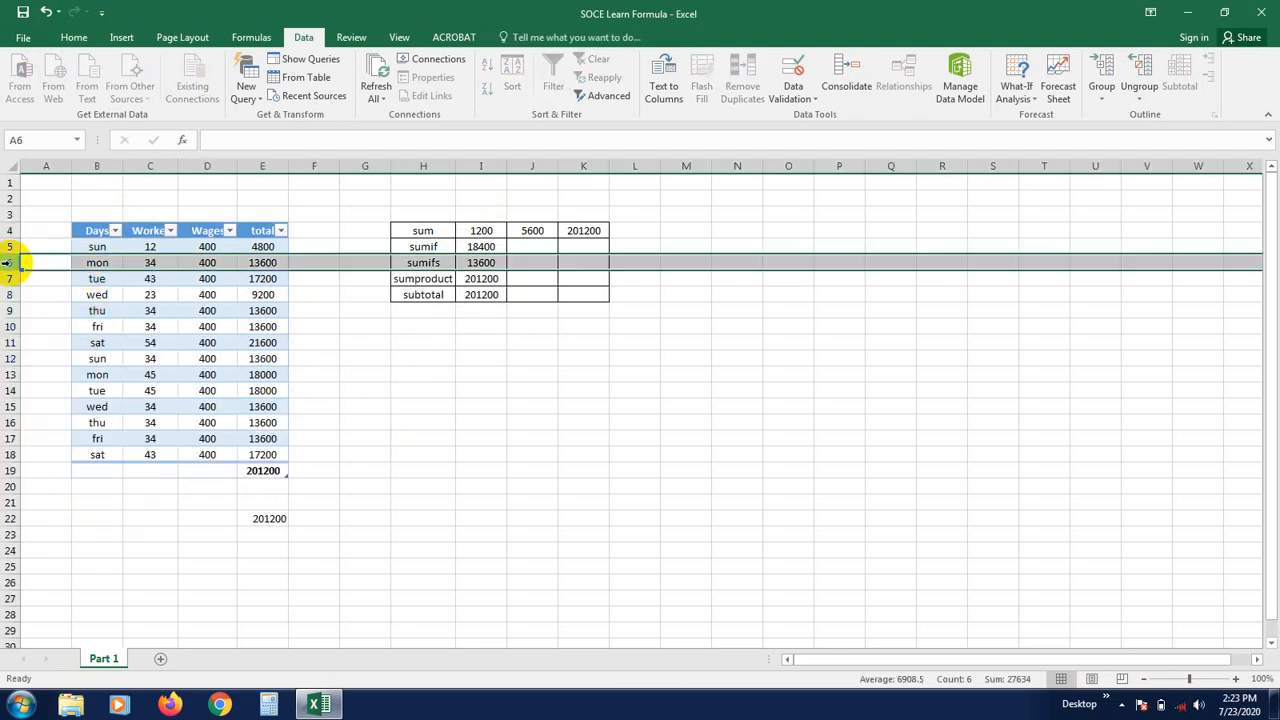
click(14, 279)
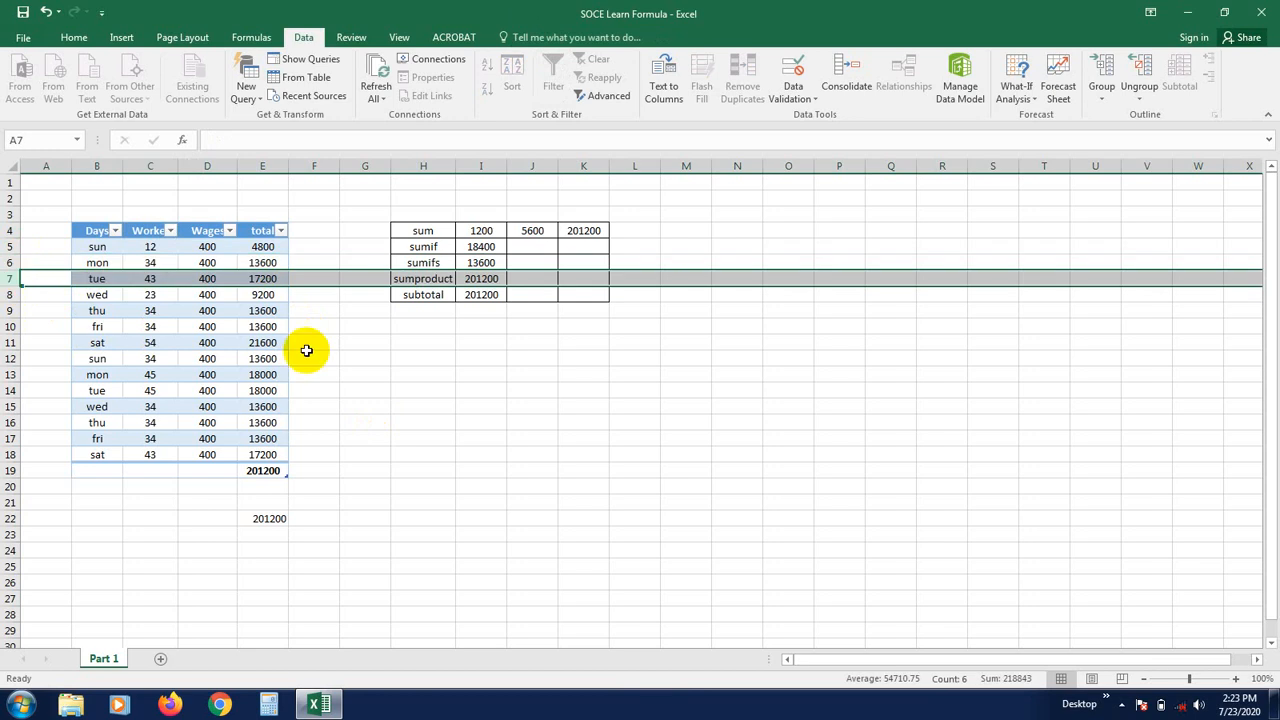
click(423, 390)
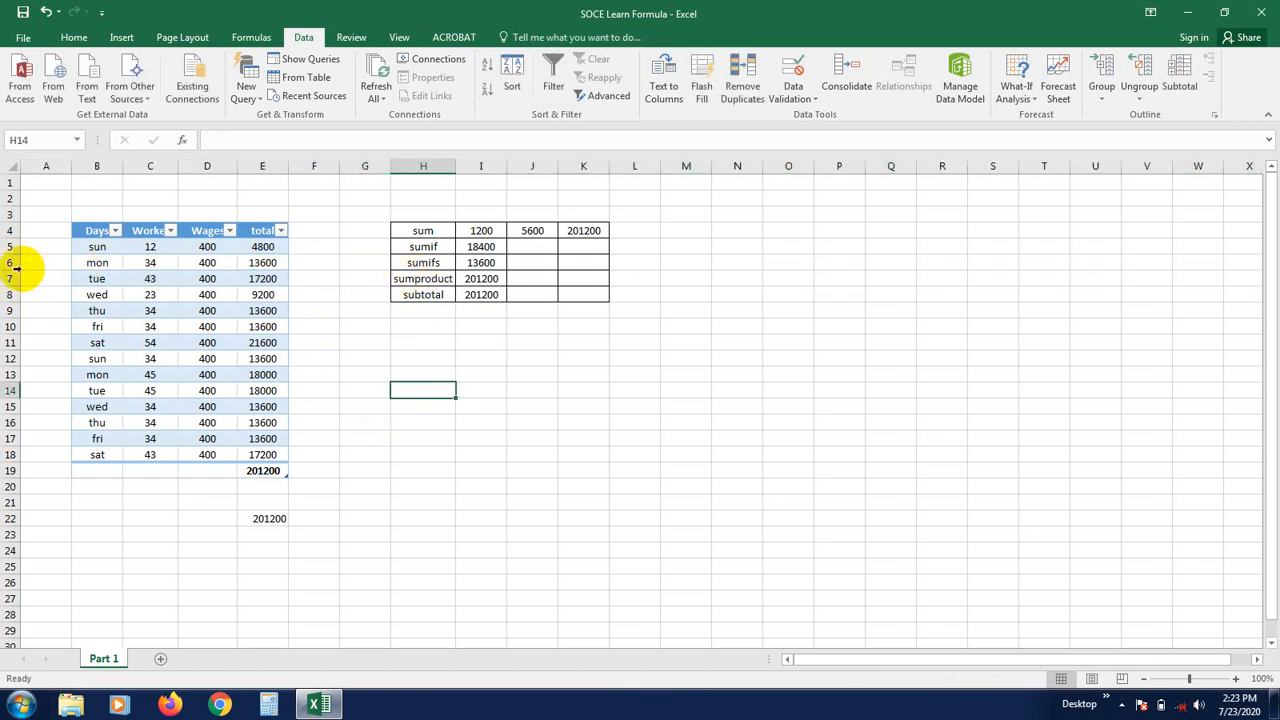
drag(11, 263, 5, 290)
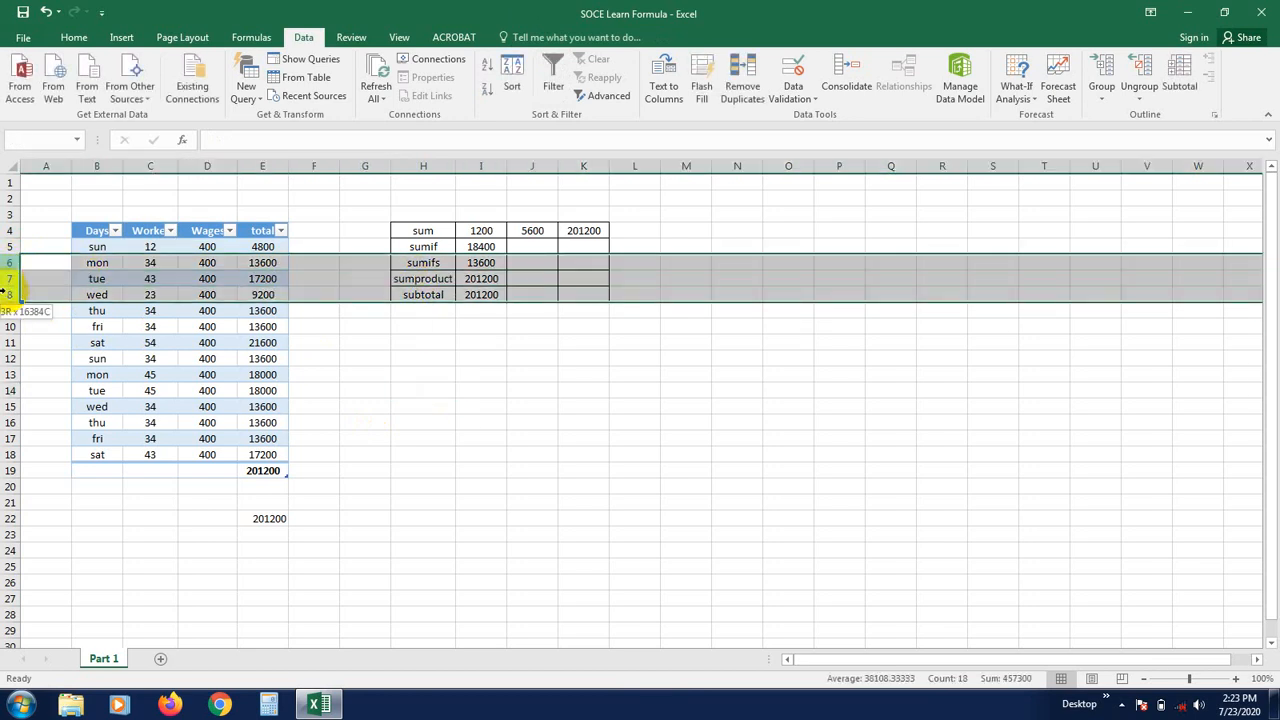
click(397, 376)
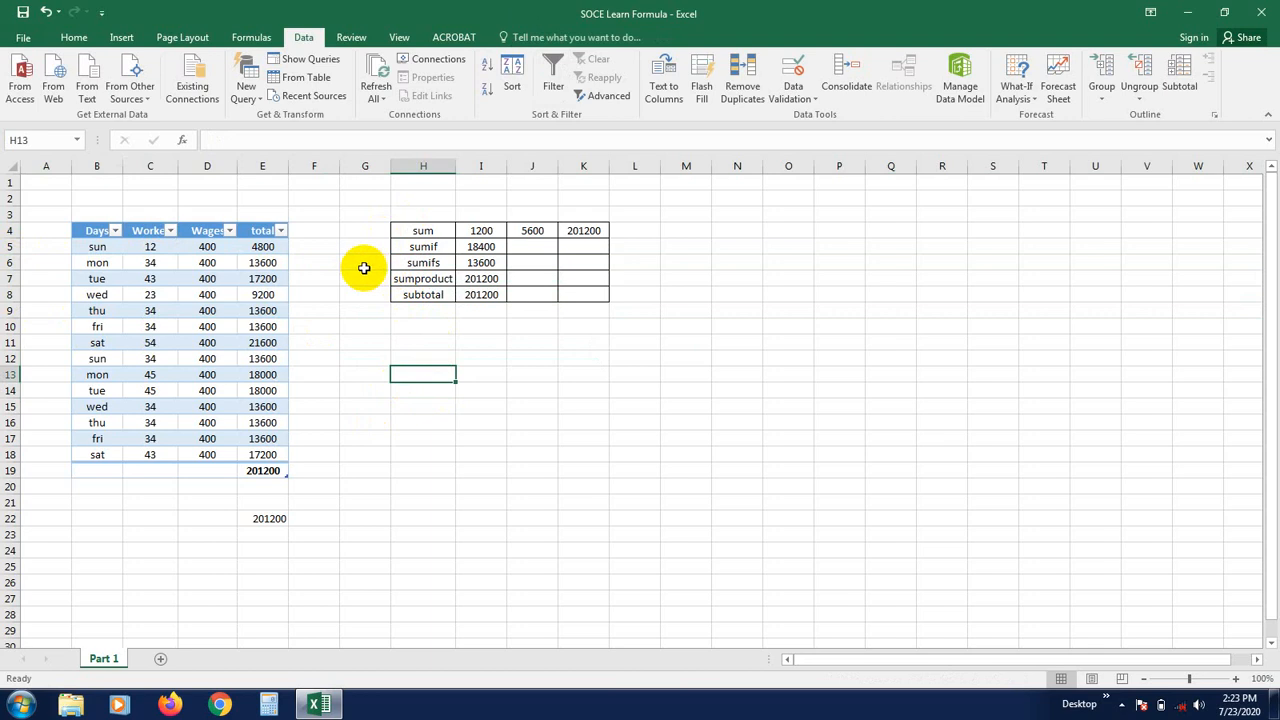
drag(366, 266, 689, 329)
click(524, 478)
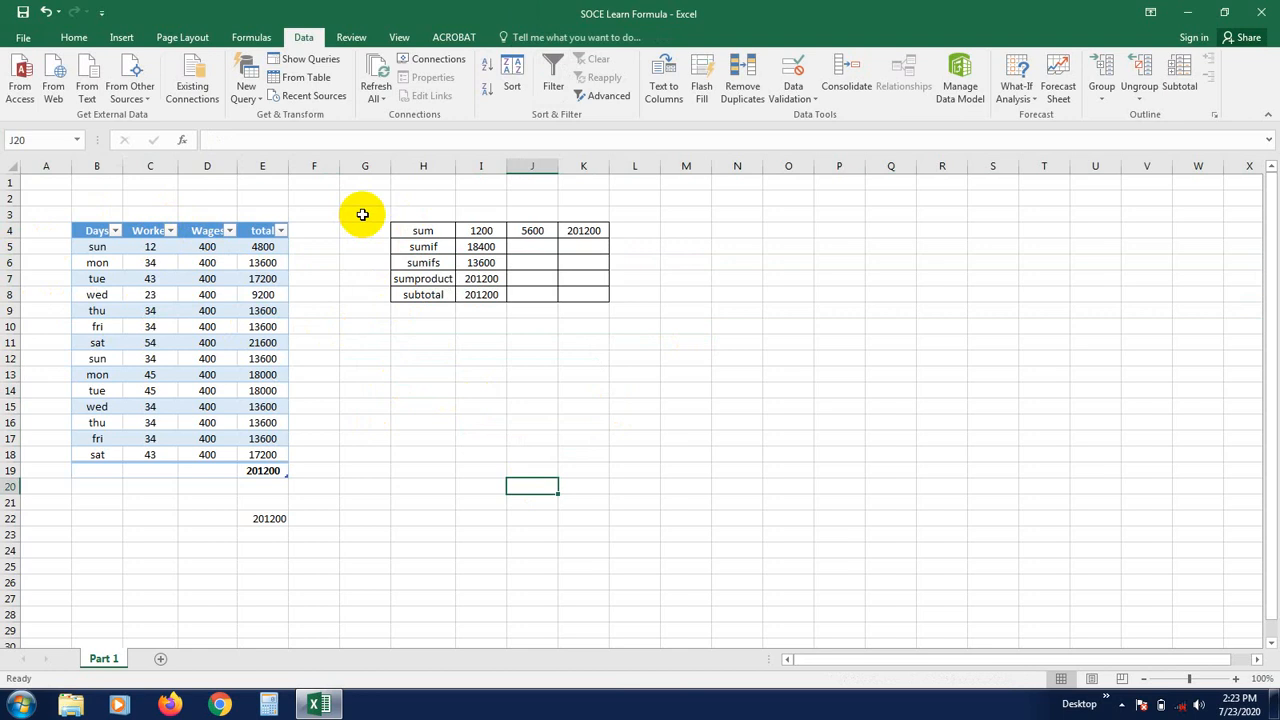
mouse_move(384, 213)
mouse_down()
mouse_move(374, 209)
mouse_move(709, 337)
mouse_up()
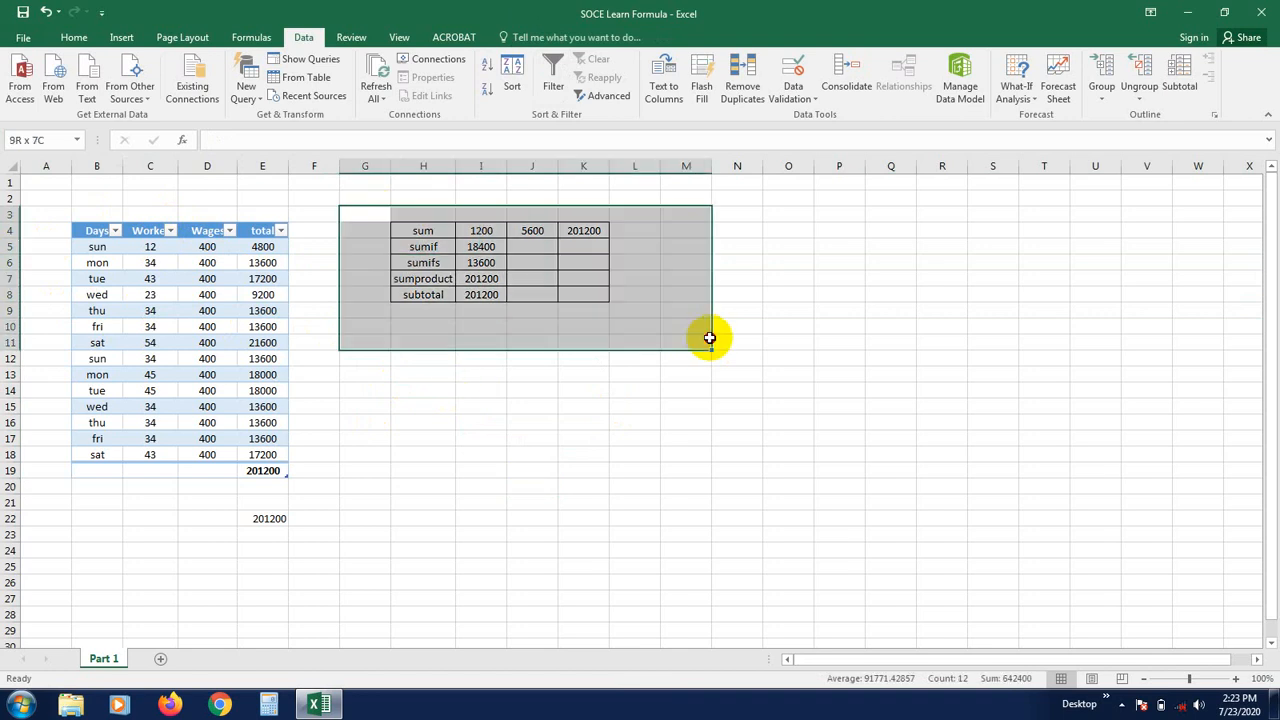
click(509, 471)
click(99, 539)
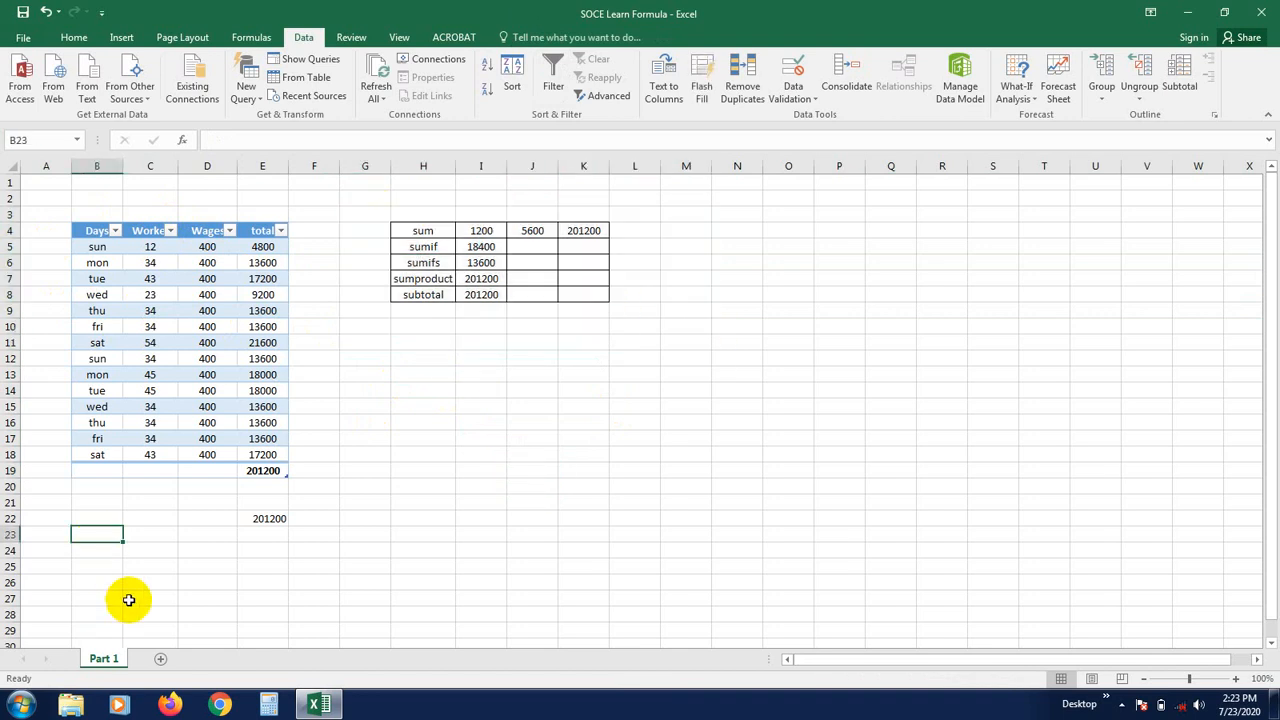
click(9, 279)
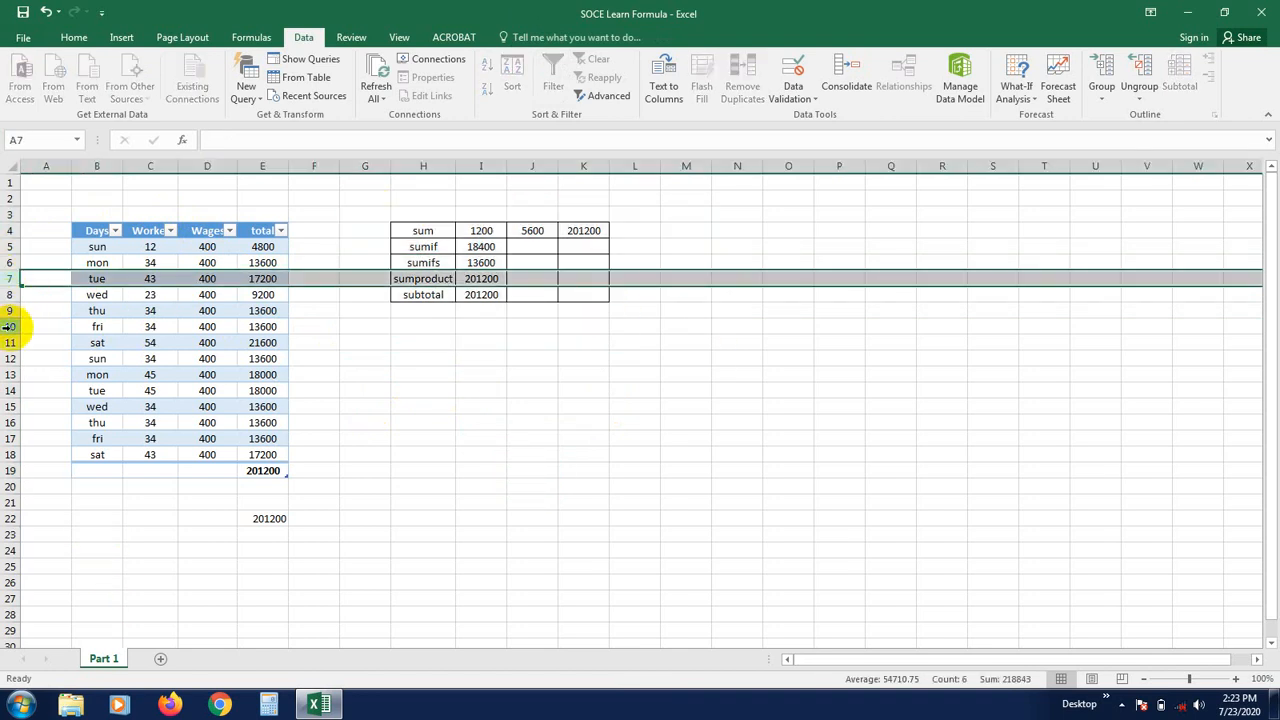
click(9, 326)
click(452, 548)
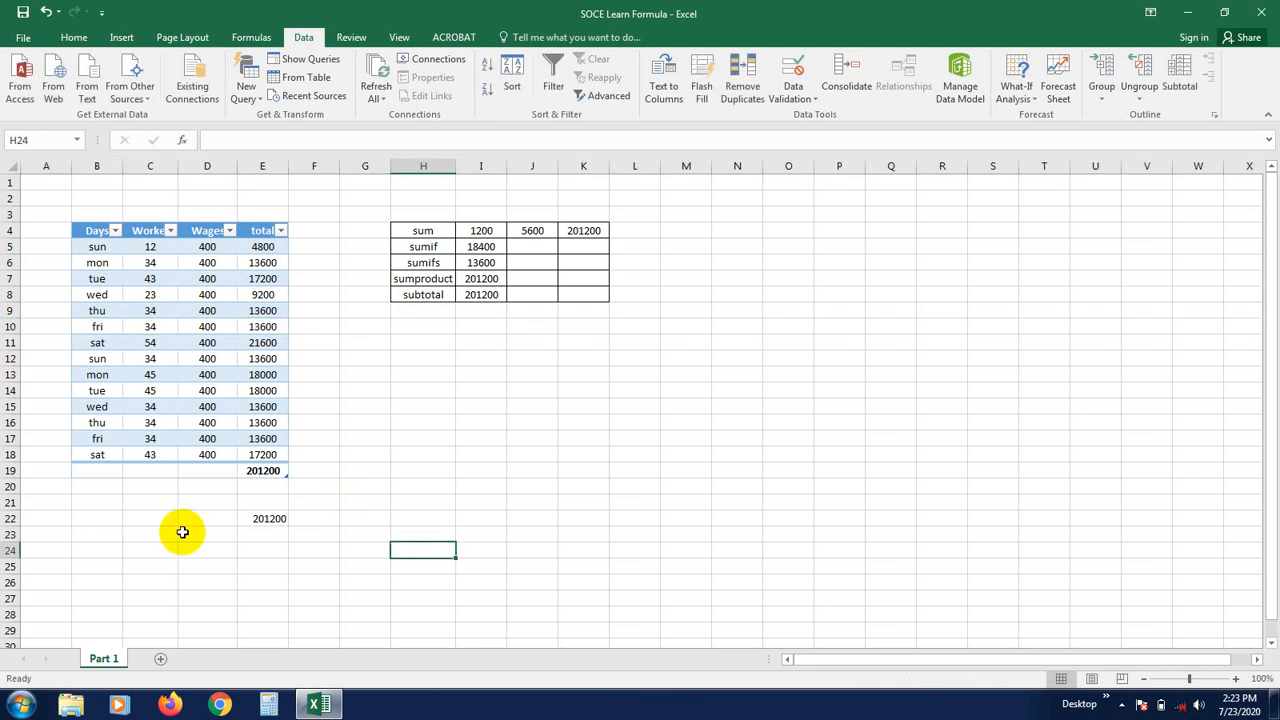
click(472, 437)
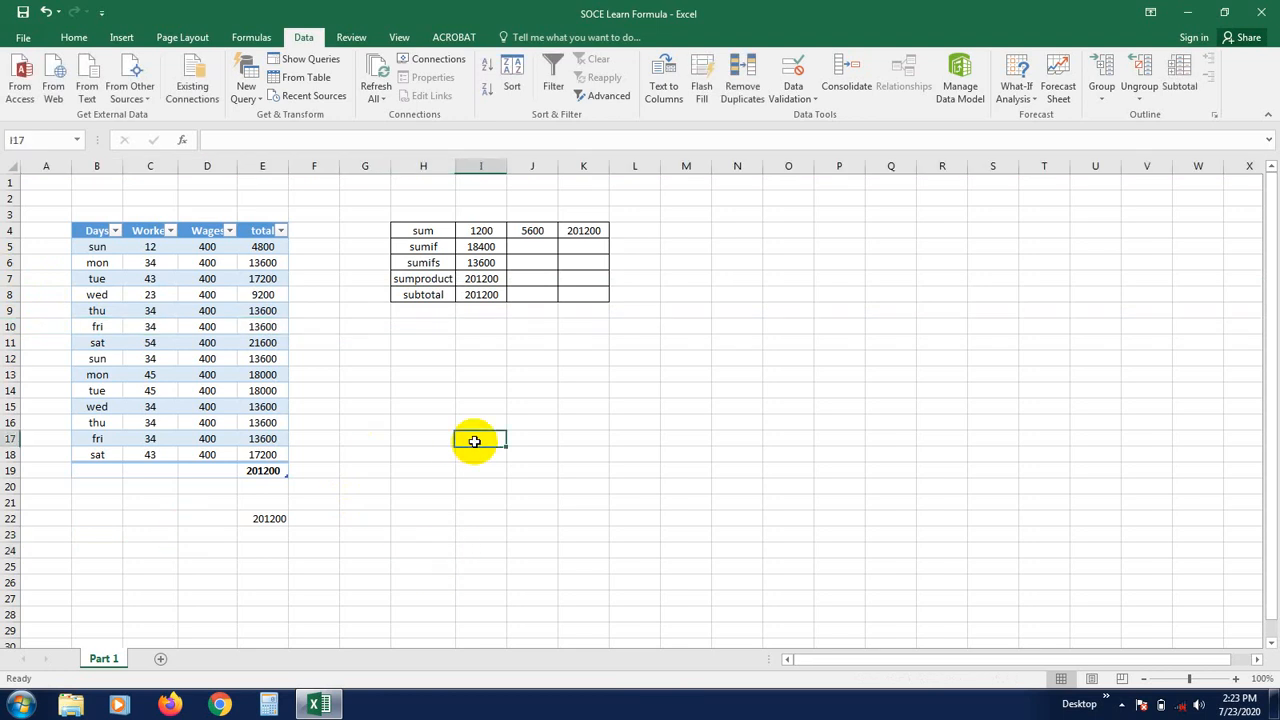